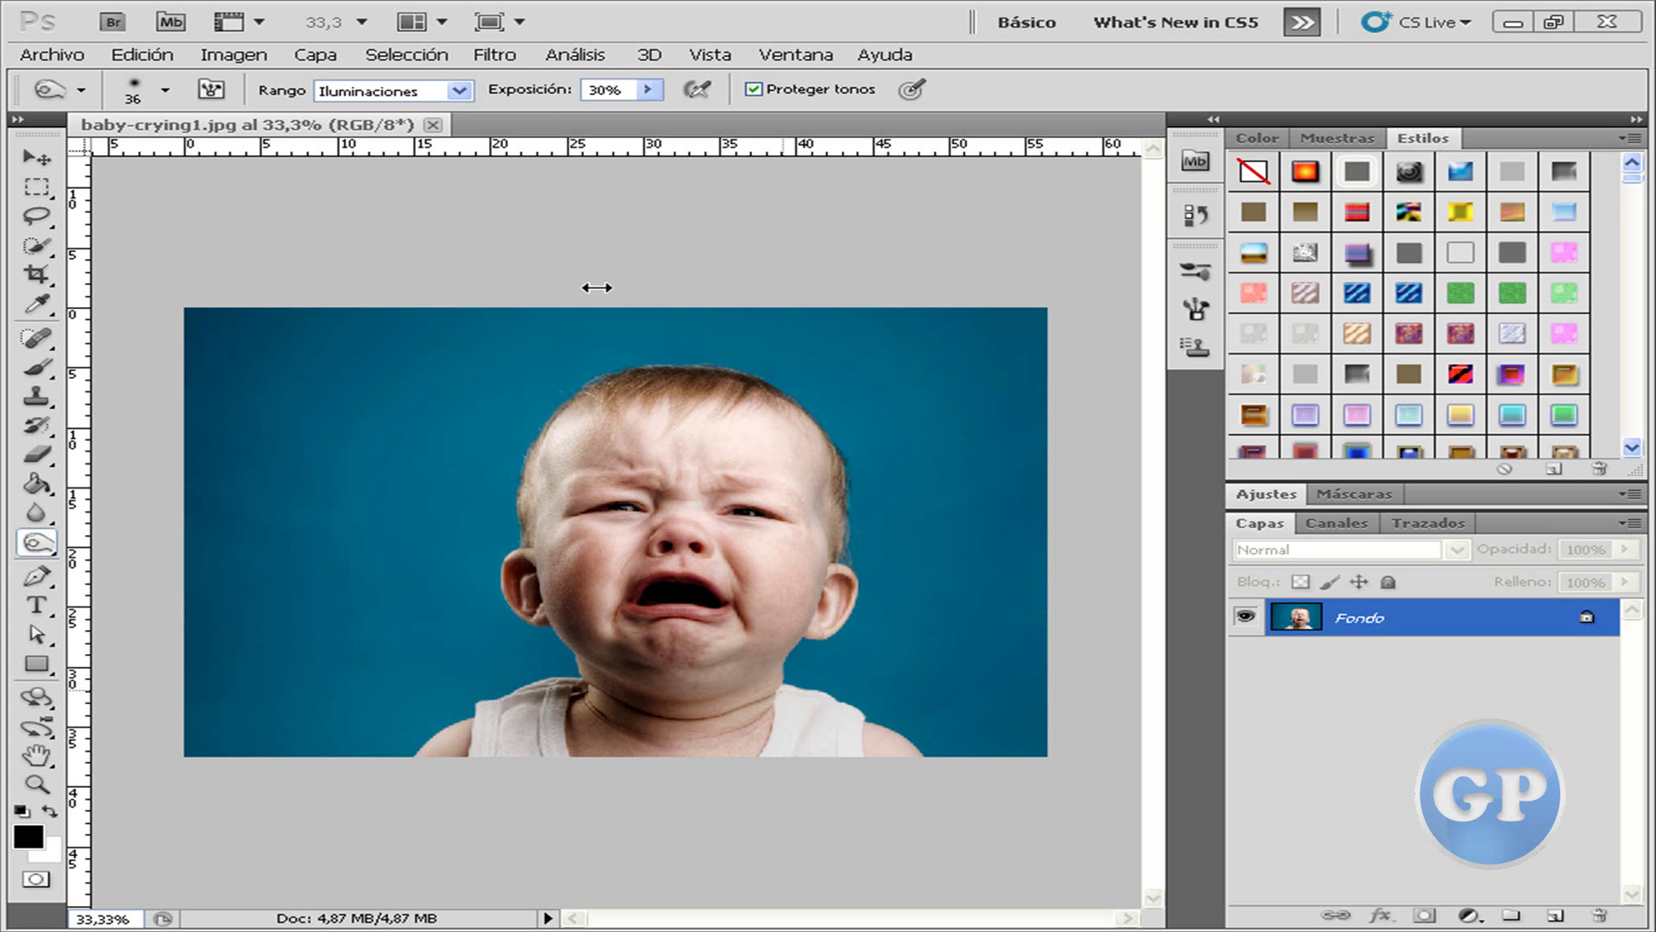
# Run Filtro > Enfocar > Máscara de enfoque with Cantidad 199%, Radio 1,5 and Umbral 5.
pyautogui.click(502, 56)
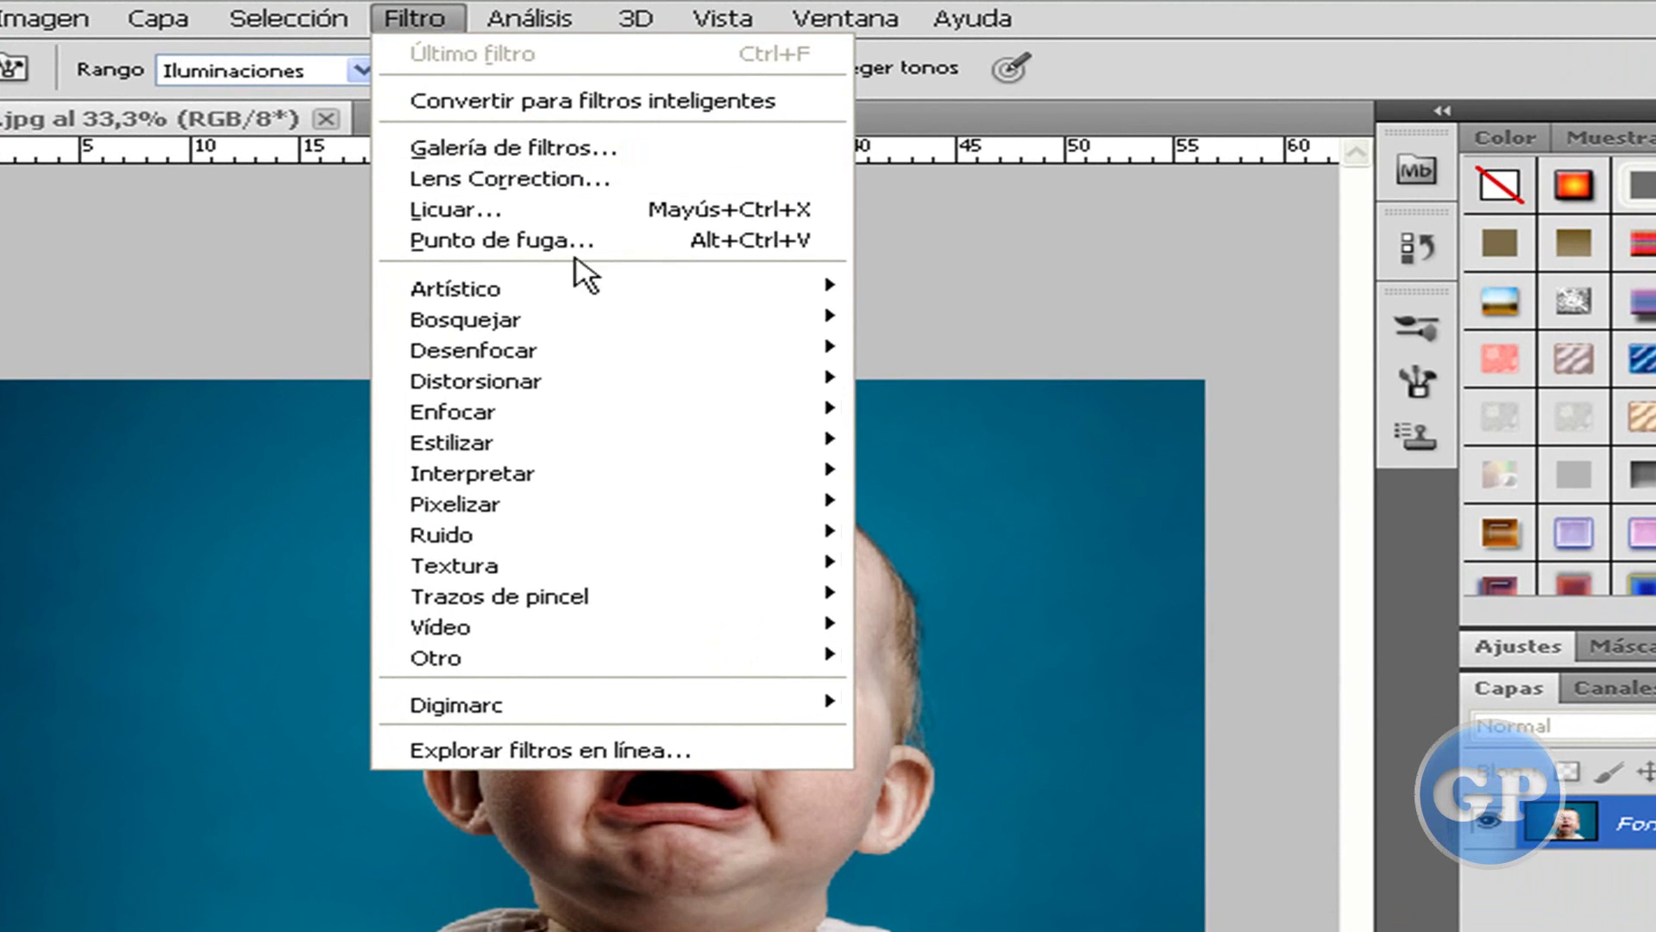
pyautogui.moveTo(453, 411)
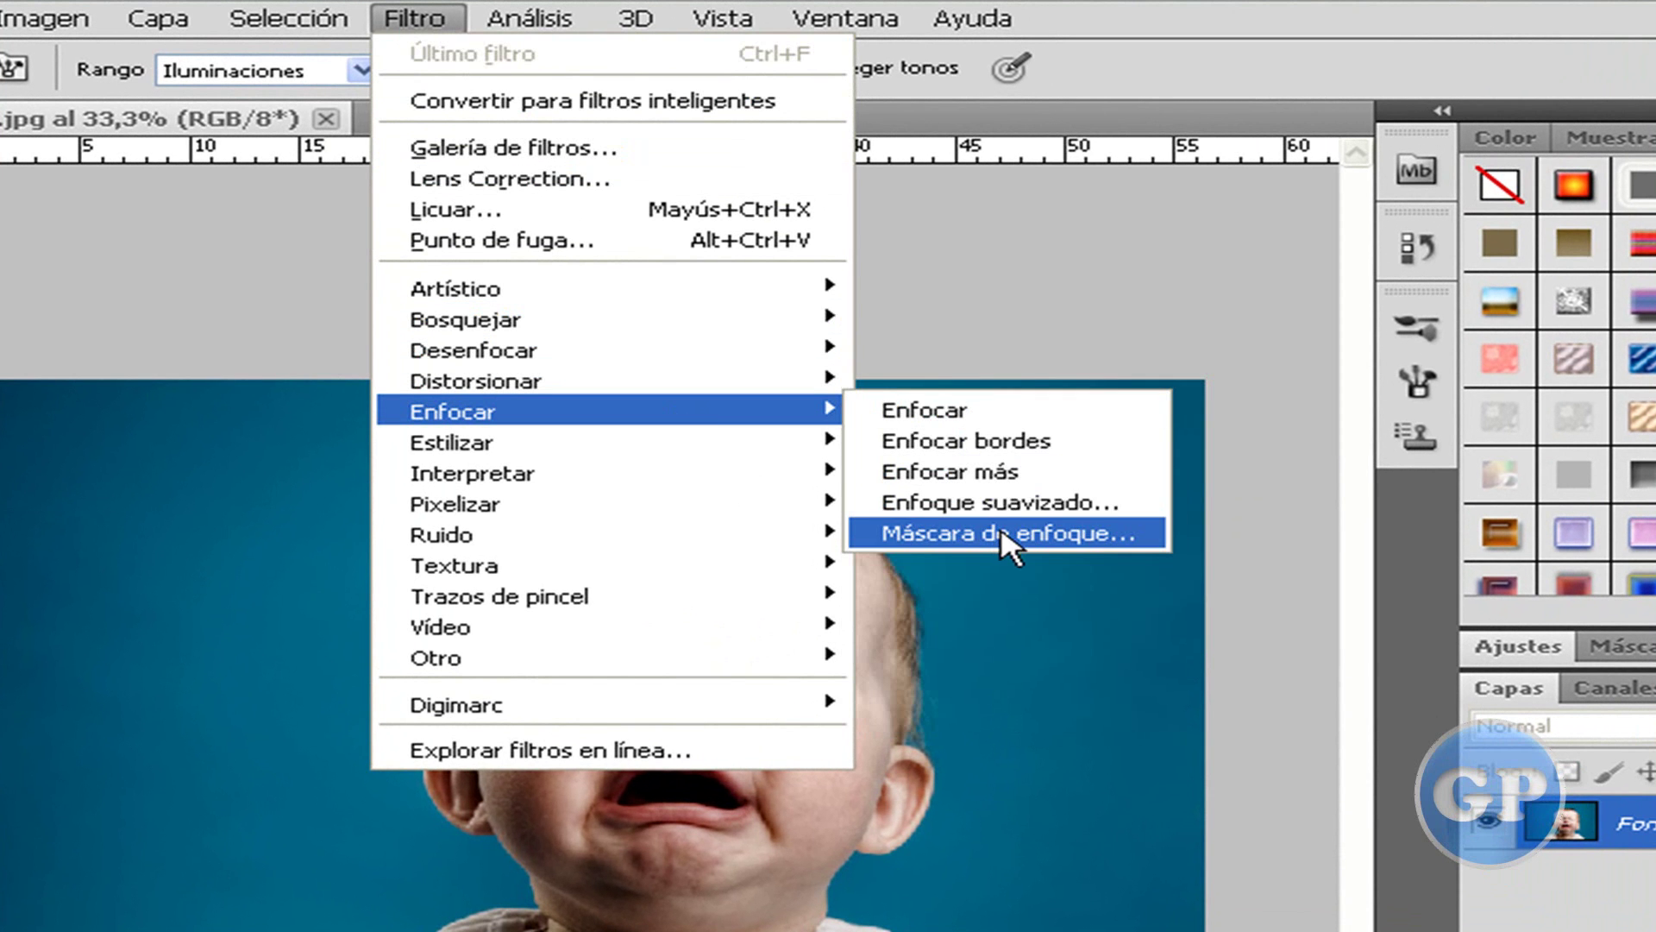
pyautogui.click(1006, 533)
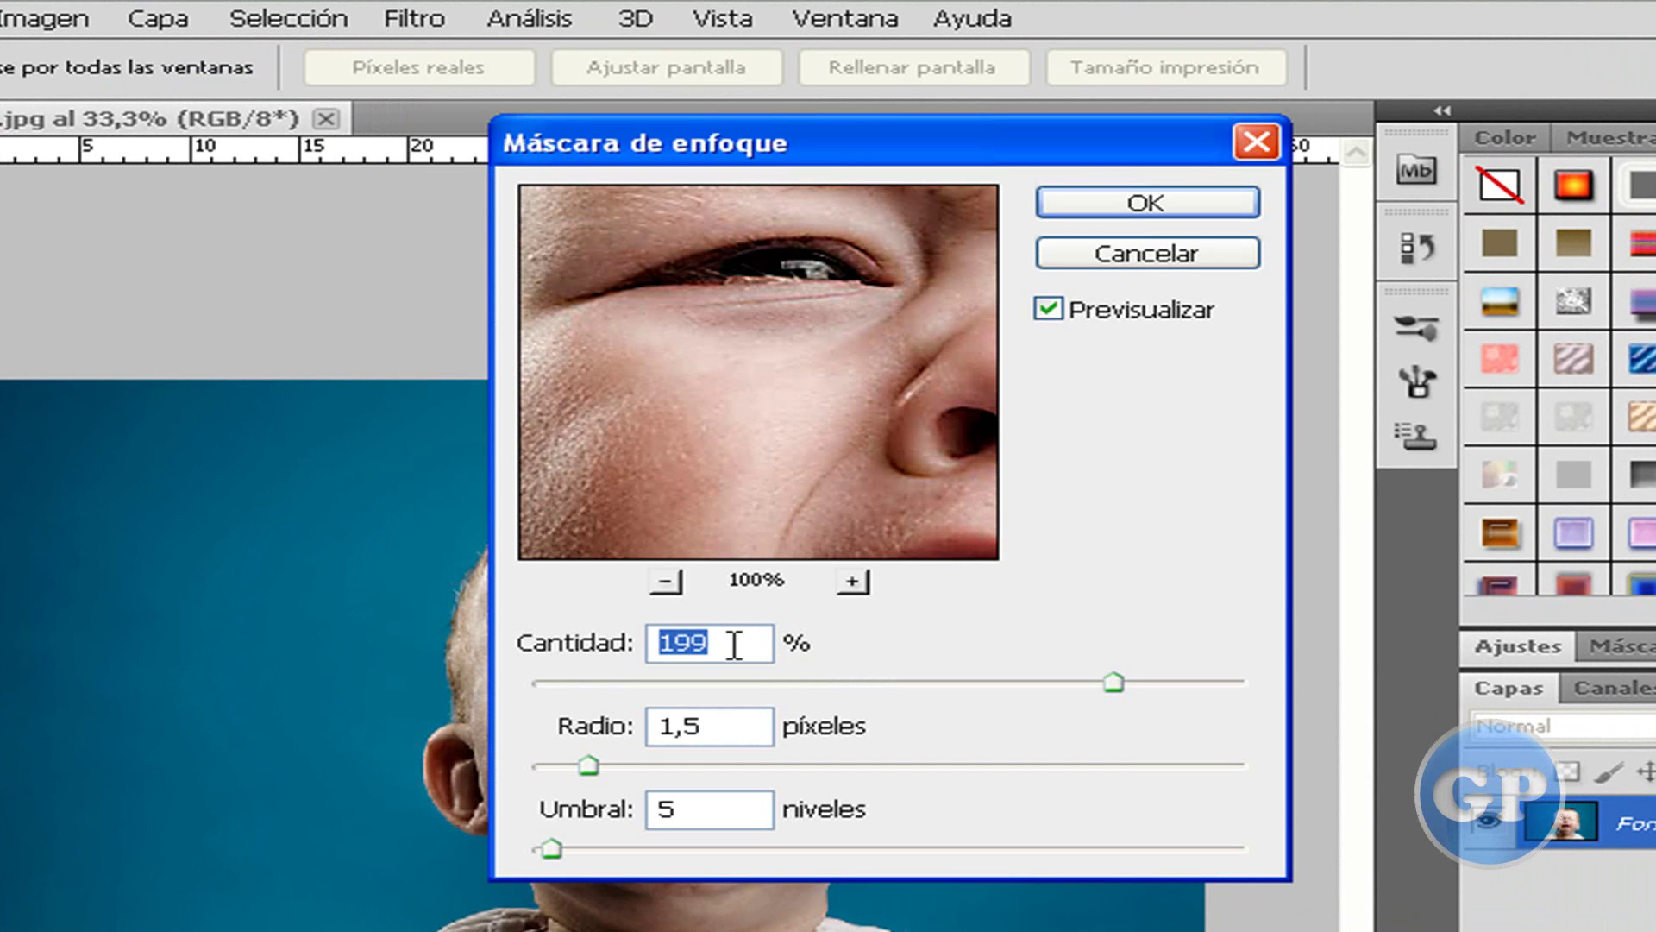
pyautogui.doubleClick(693, 725)
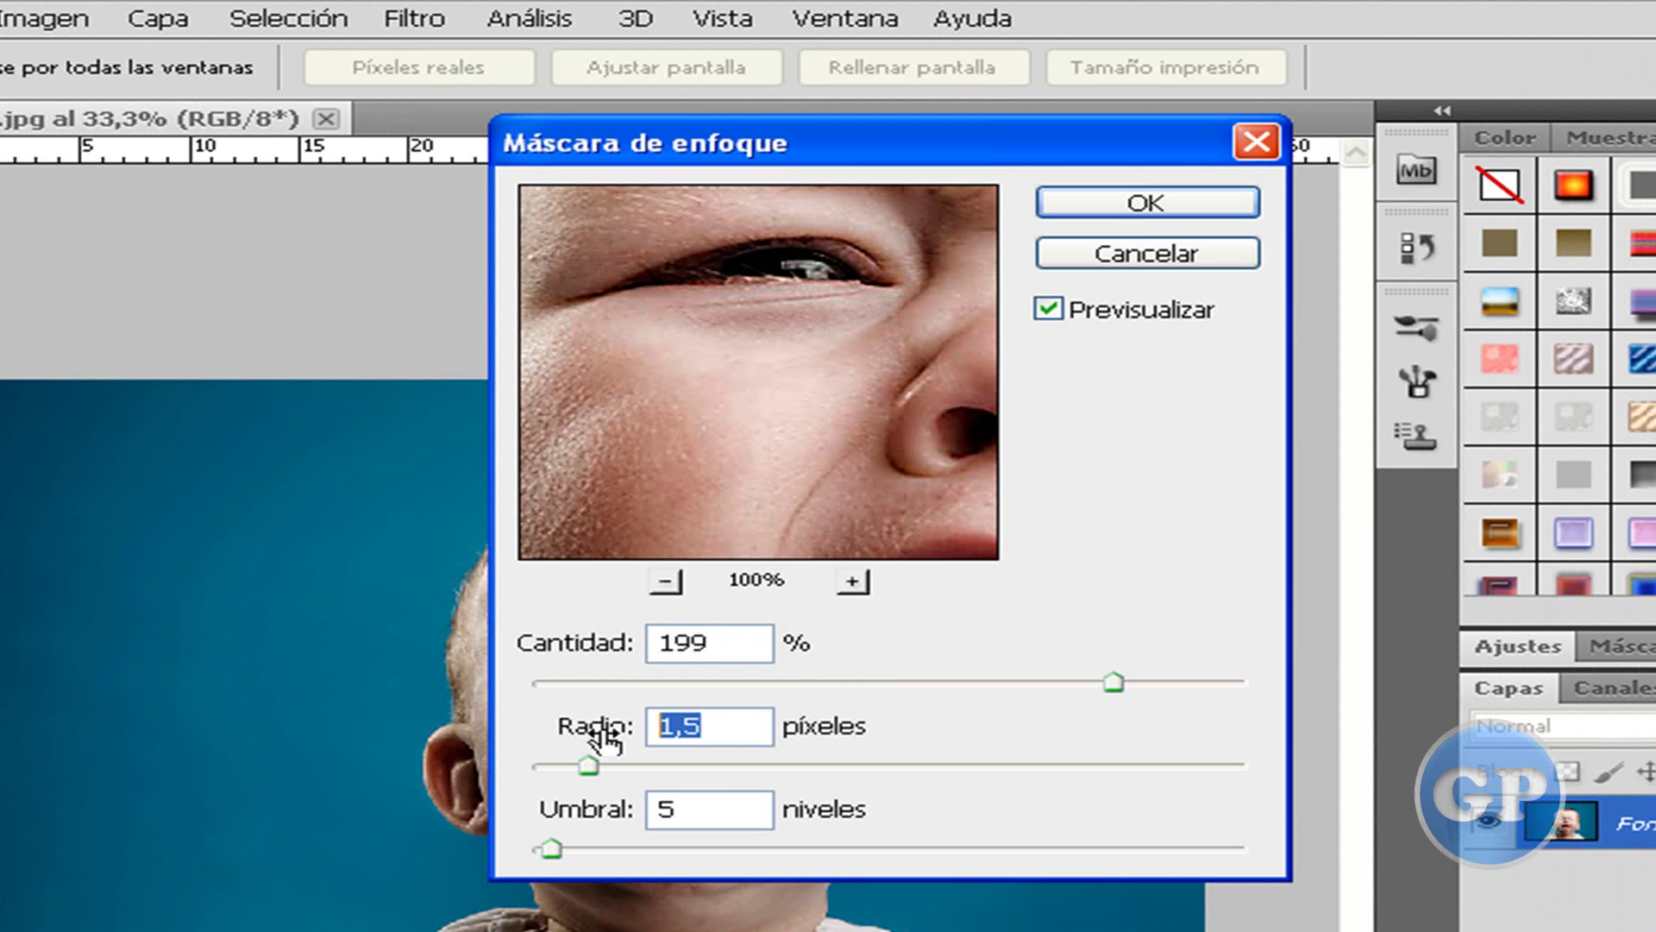
pyautogui.doubleClick(664, 808)
pyautogui.click(1132, 200)
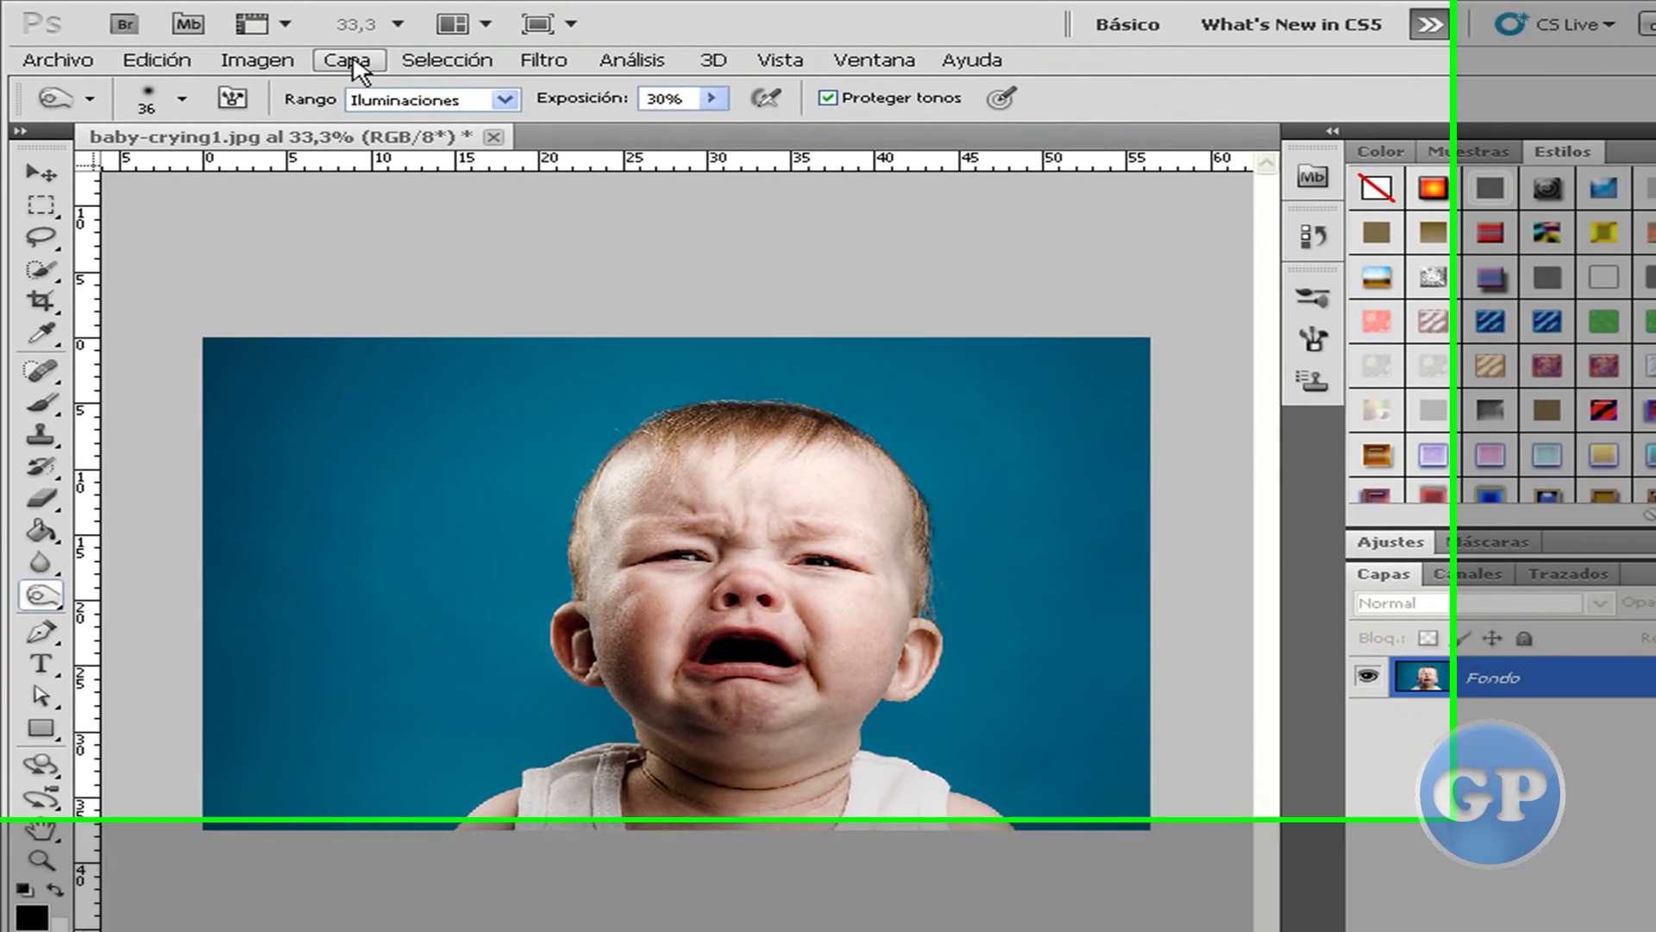
# Switch to Lab Color, duplicate Fondo as Fondo copia, and view only the Luminosidad channel.
pyautogui.click(234, 54)
pyautogui.moveTo(502, 101)
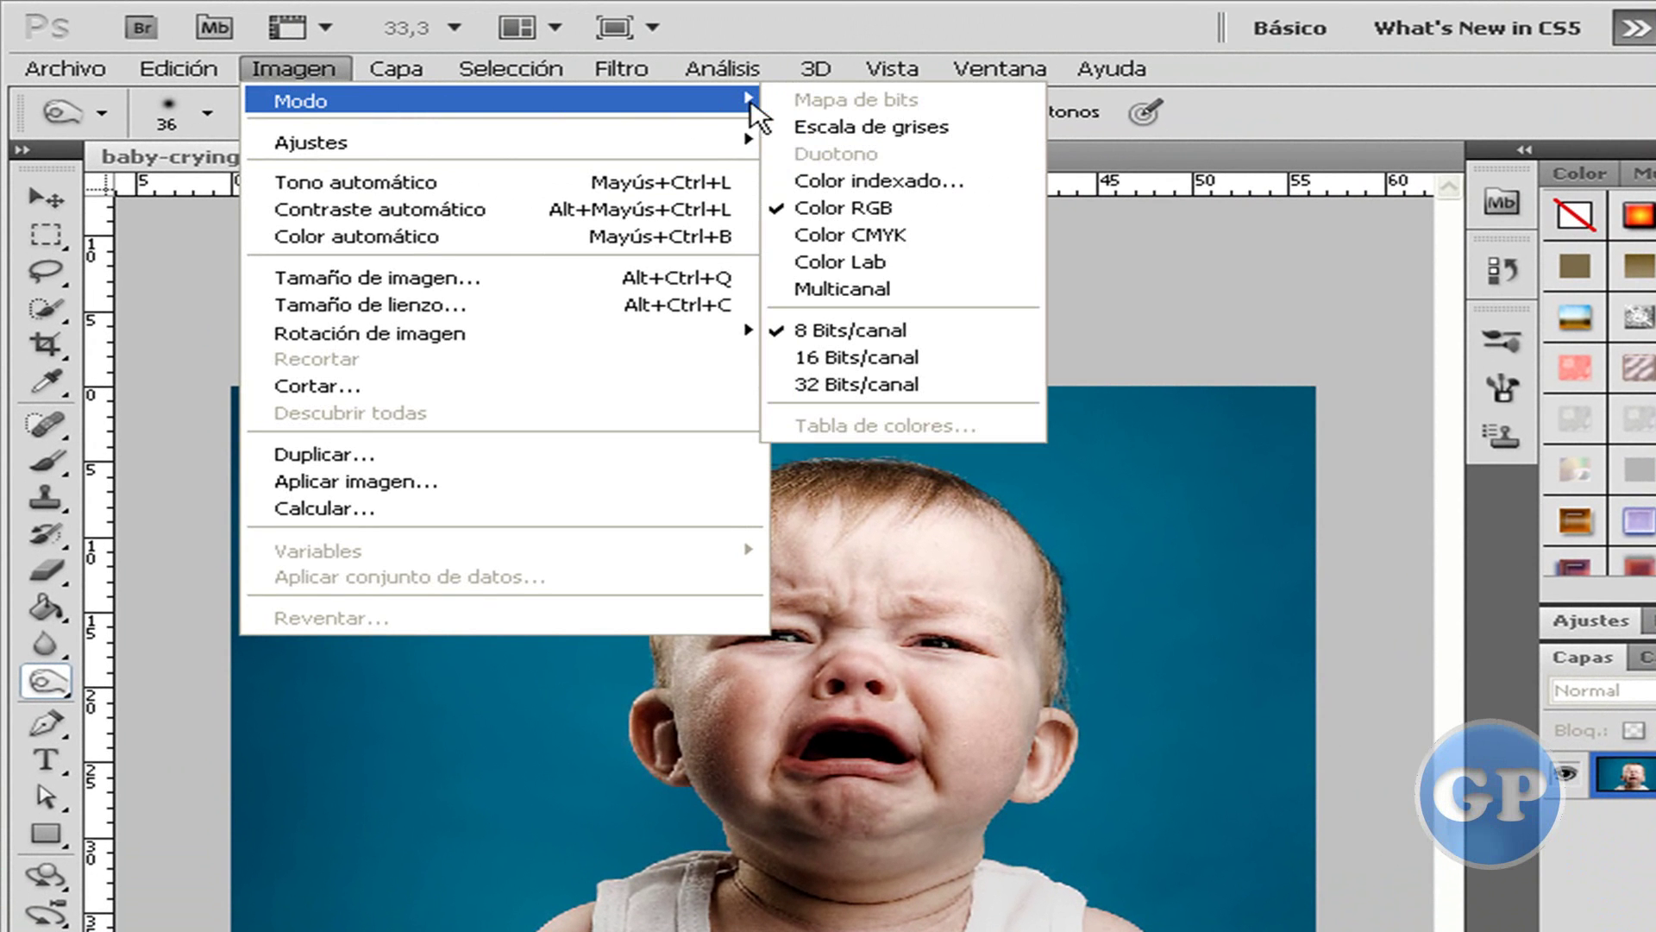
pyautogui.click(897, 262)
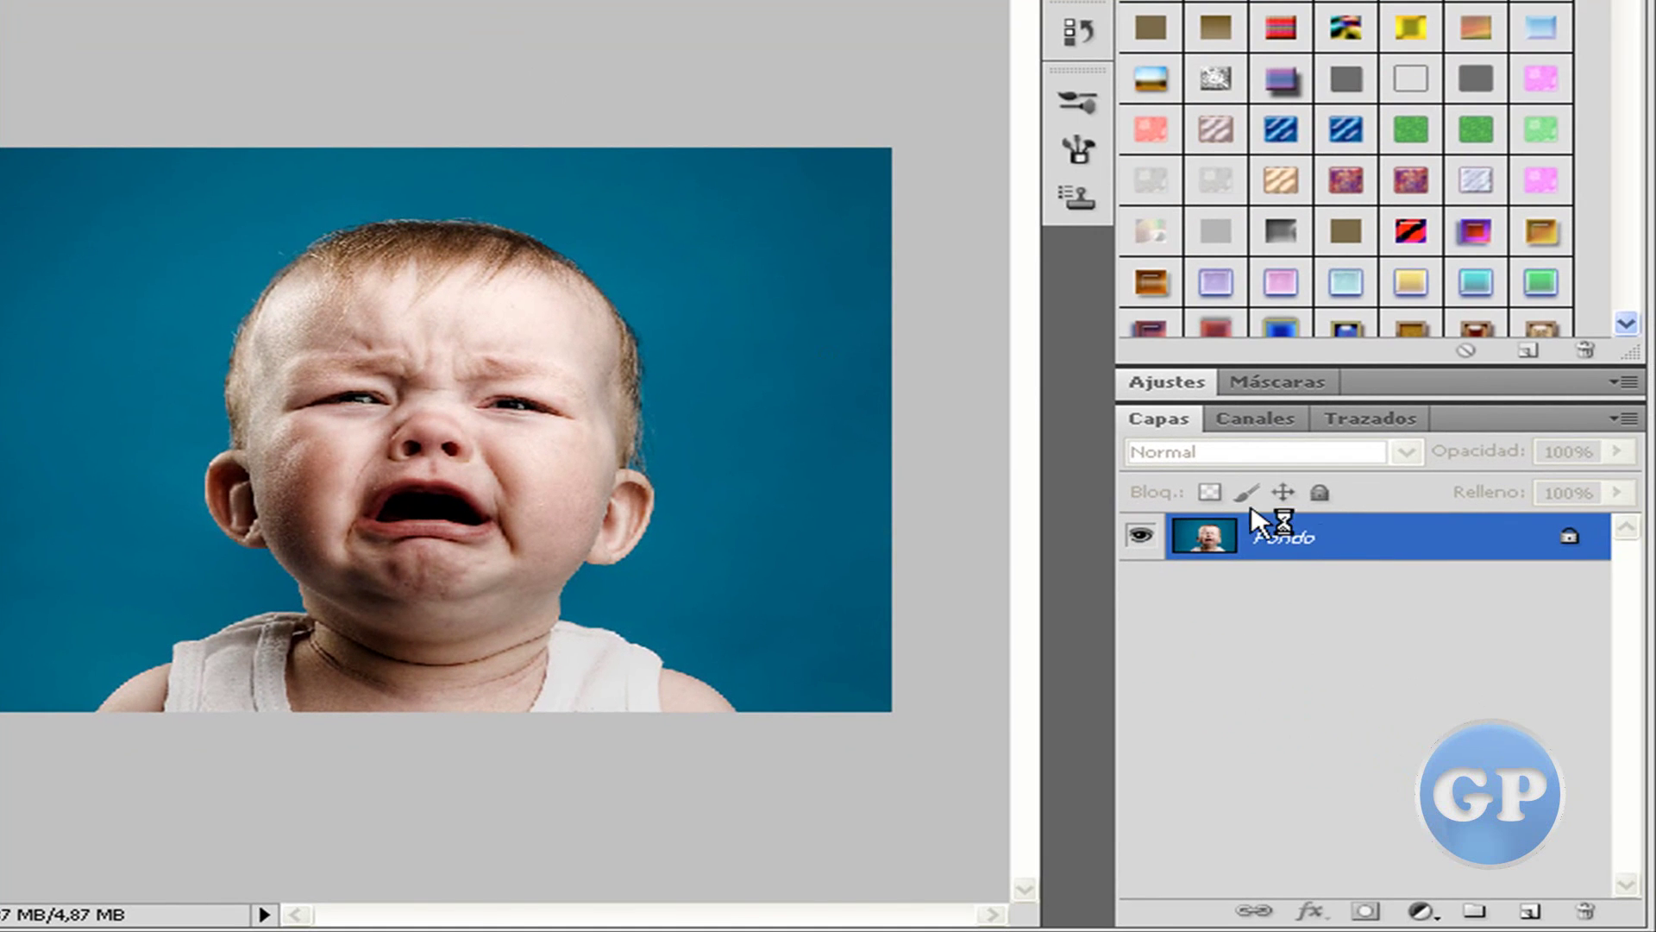
pyautogui.rightClick(1356, 539)
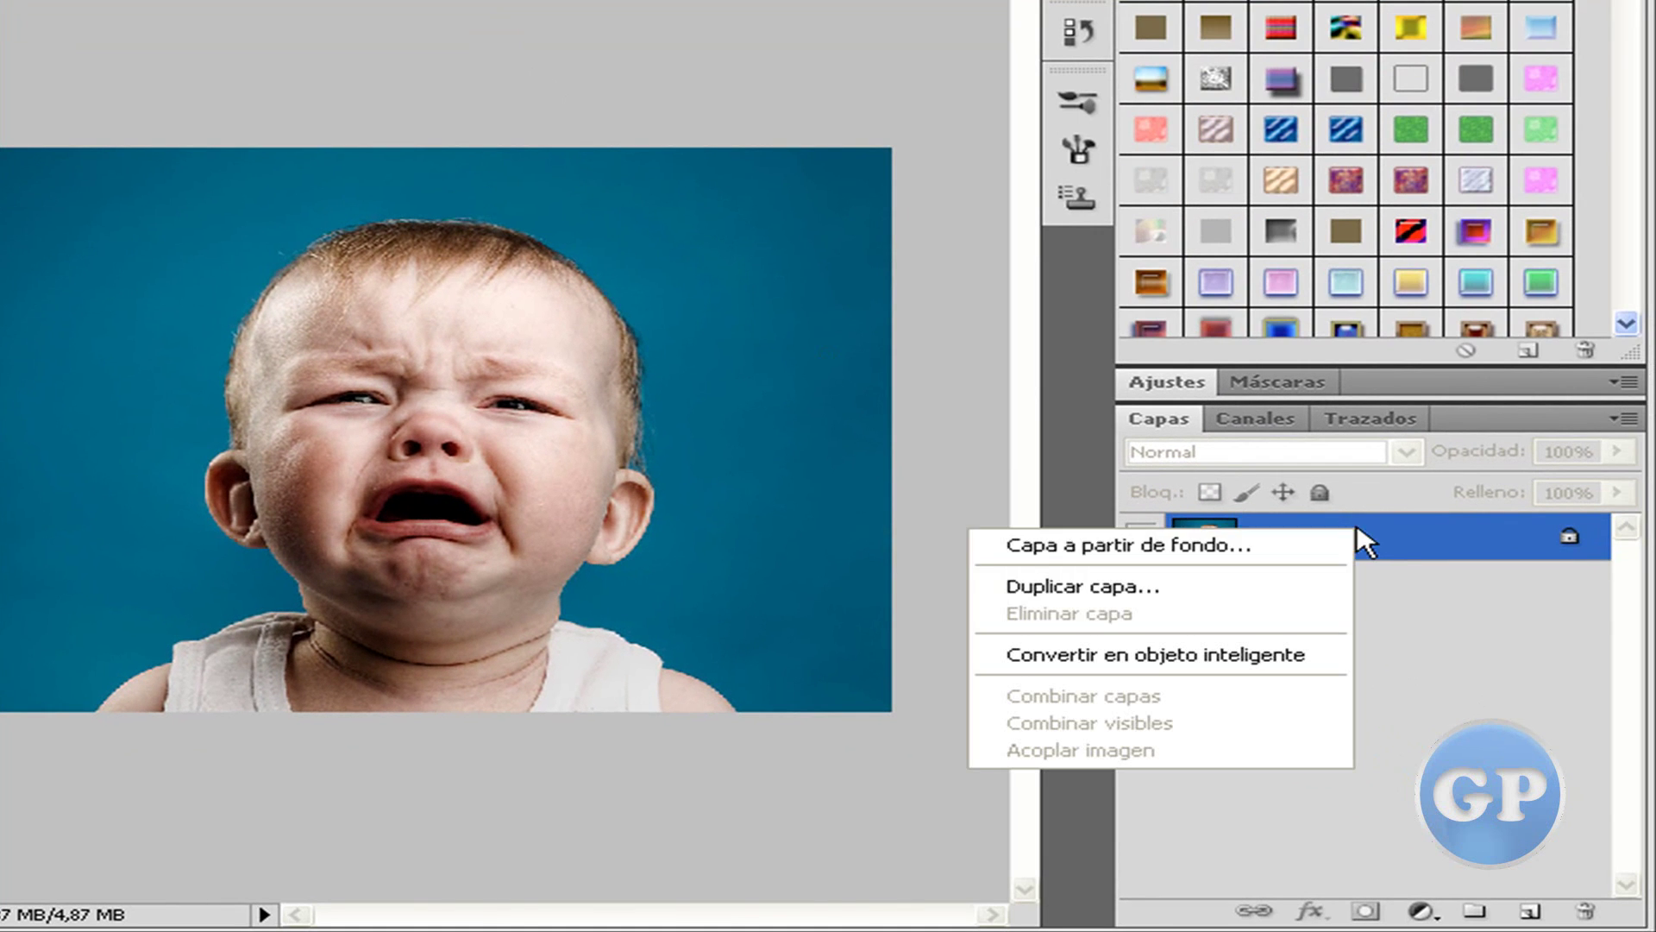
pyautogui.click(1254, 593)
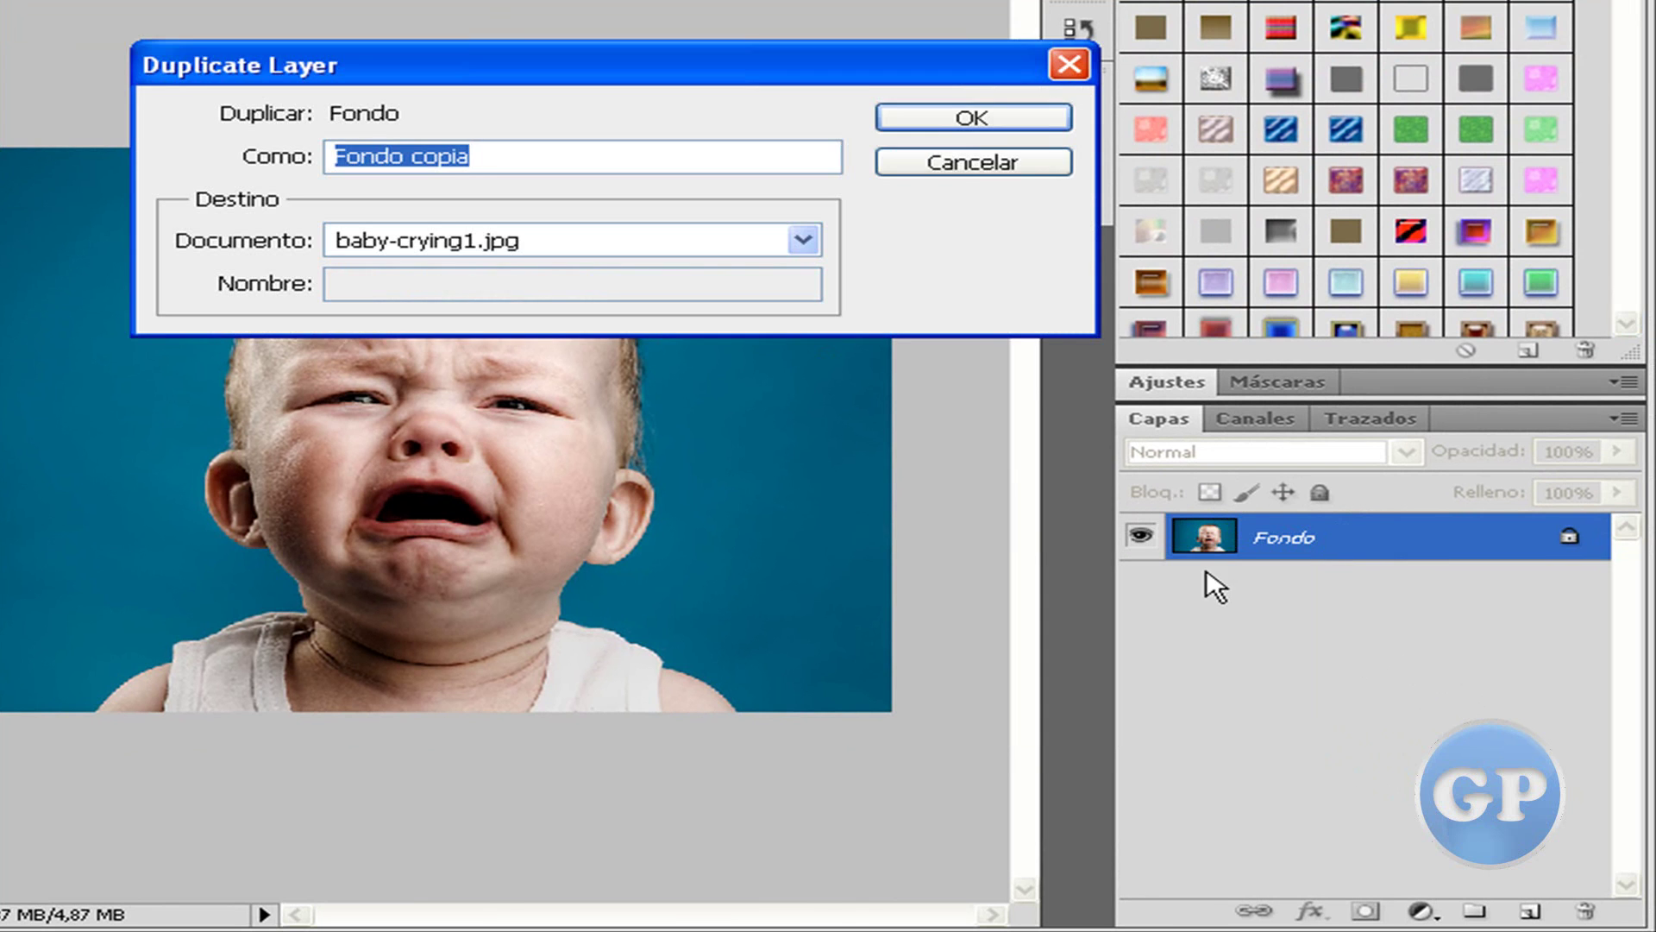
pyautogui.click(940, 134)
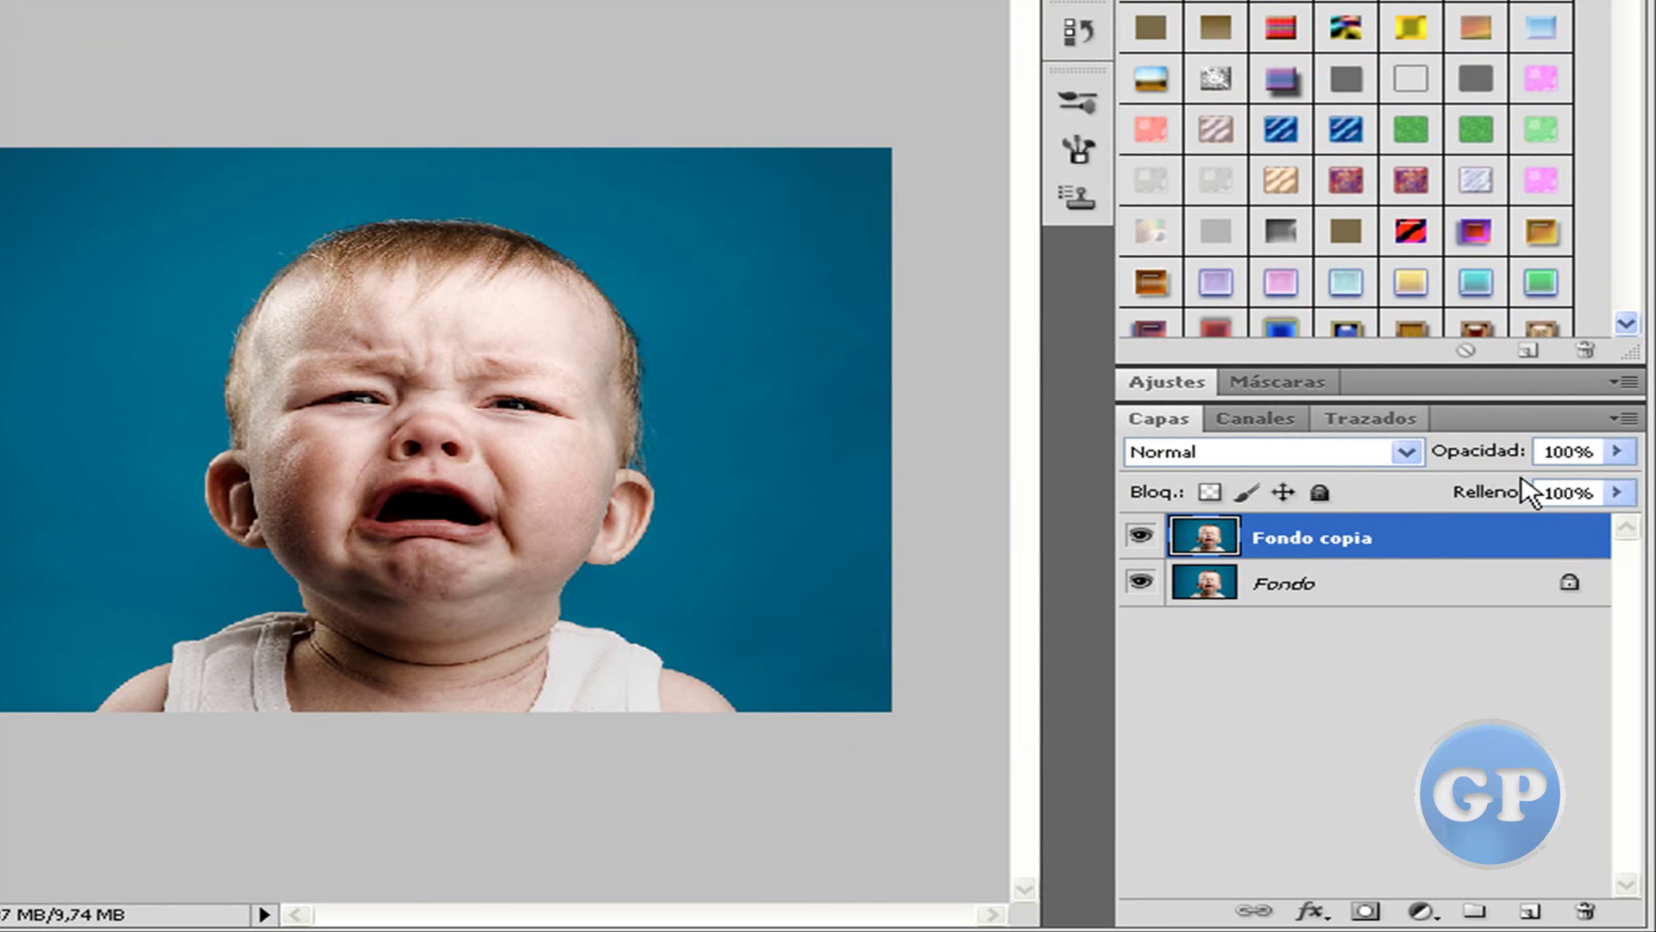
pyautogui.click(1281, 421)
pyautogui.click(1315, 505)
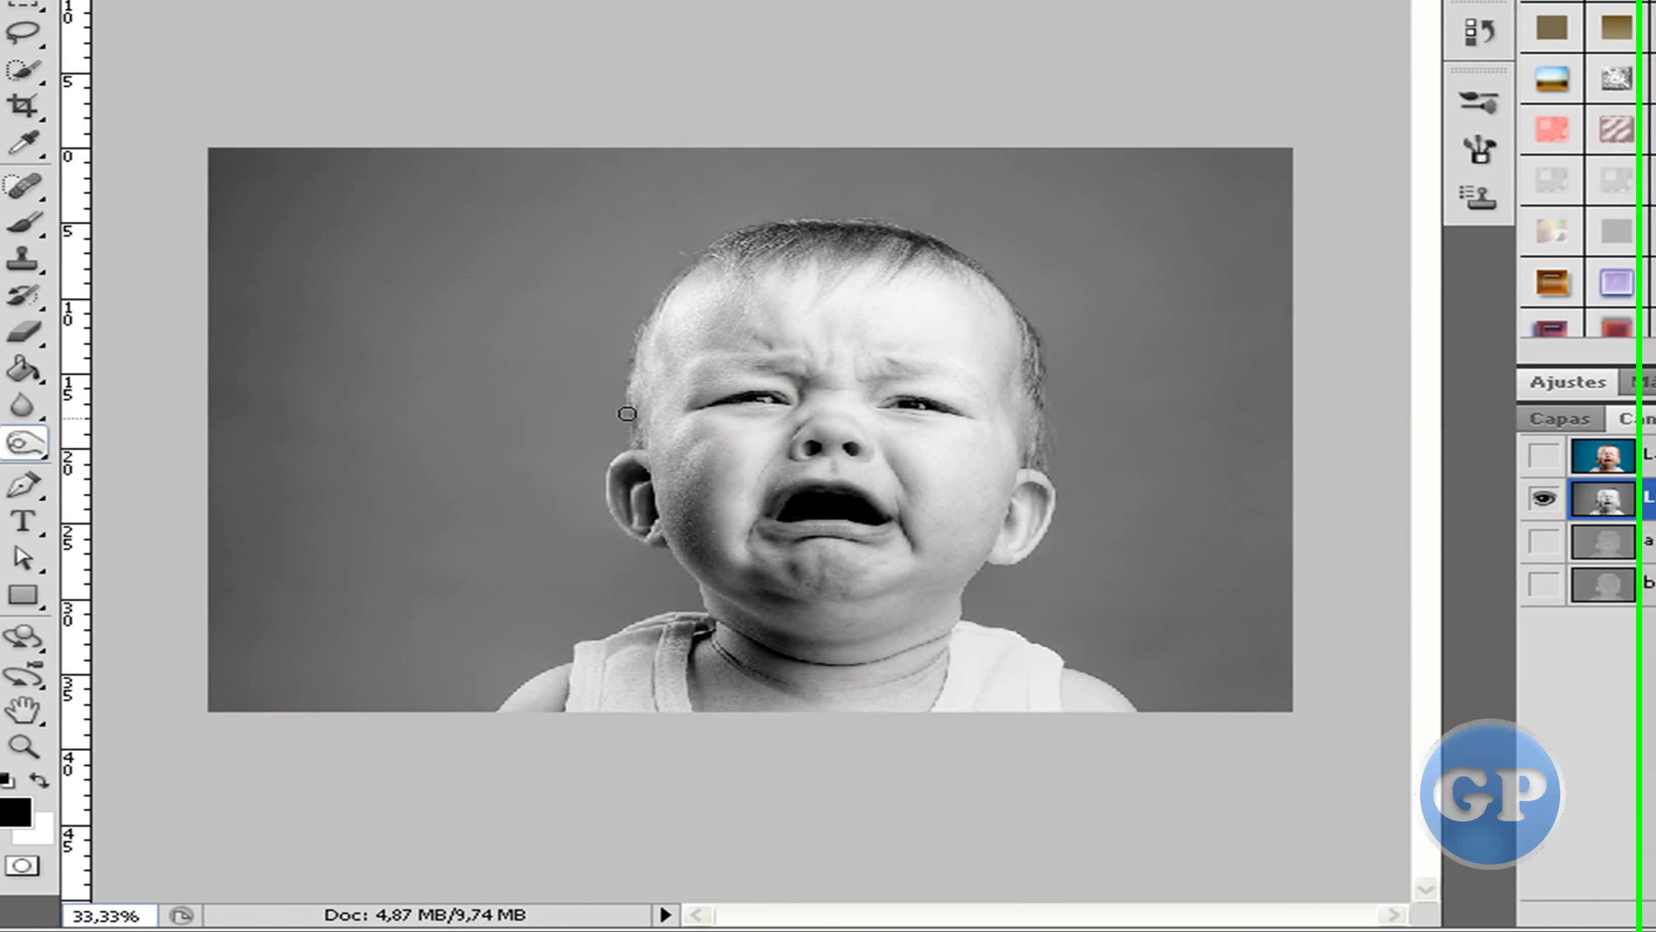
# Pick the Dodge tool, scroll to the neck, and shrink the brush from 16 px to 8 px.
pyautogui.click(47, 444)
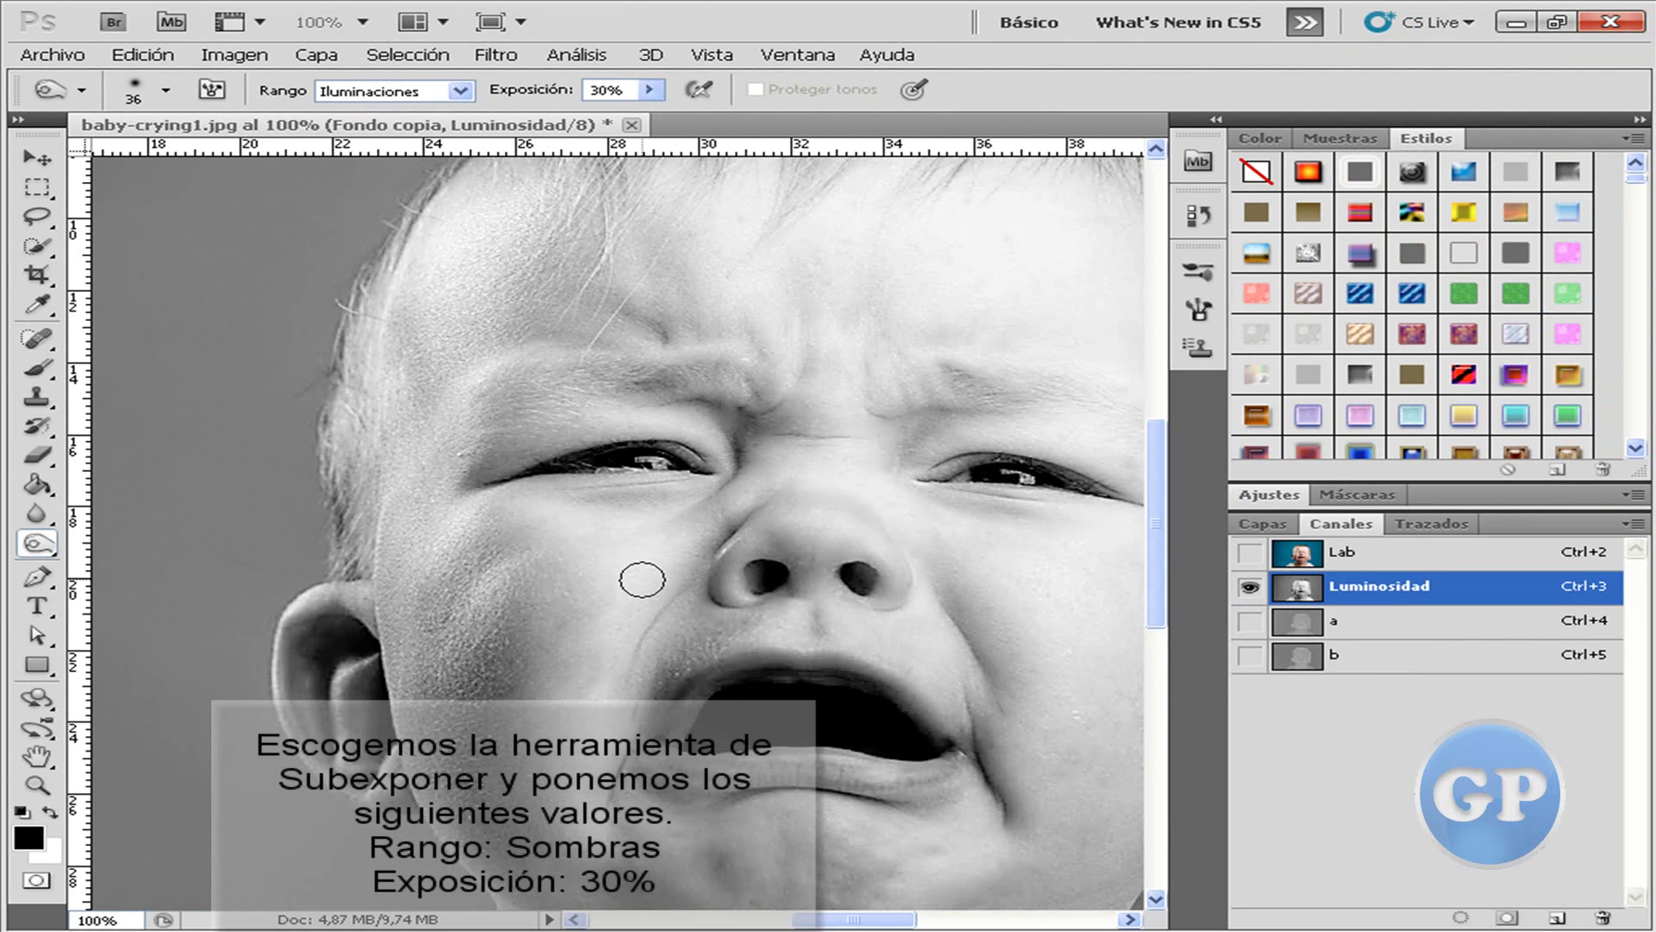
pyautogui.scroll(-5, 641, 580)
pyautogui.scroll(-2, 658, 548)
pyautogui.scroll(-2, 658, 547)
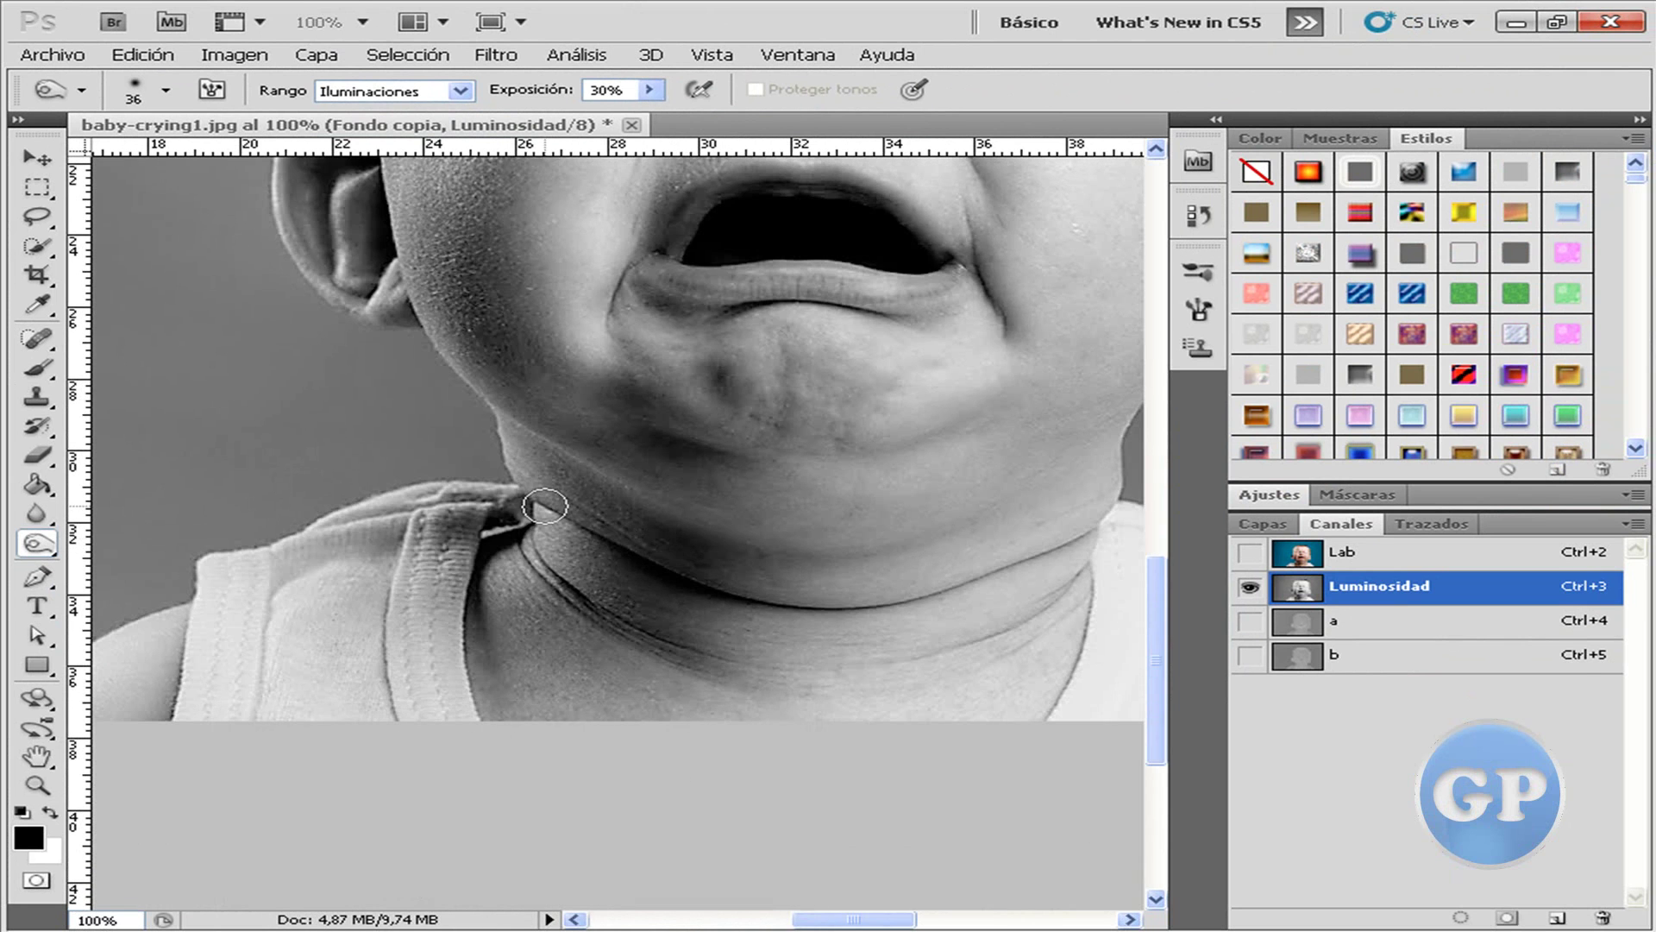
pyautogui.rightClick(695, 594)
pyautogui.moveTo(784, 649); pyautogui.dragTo(759, 648)
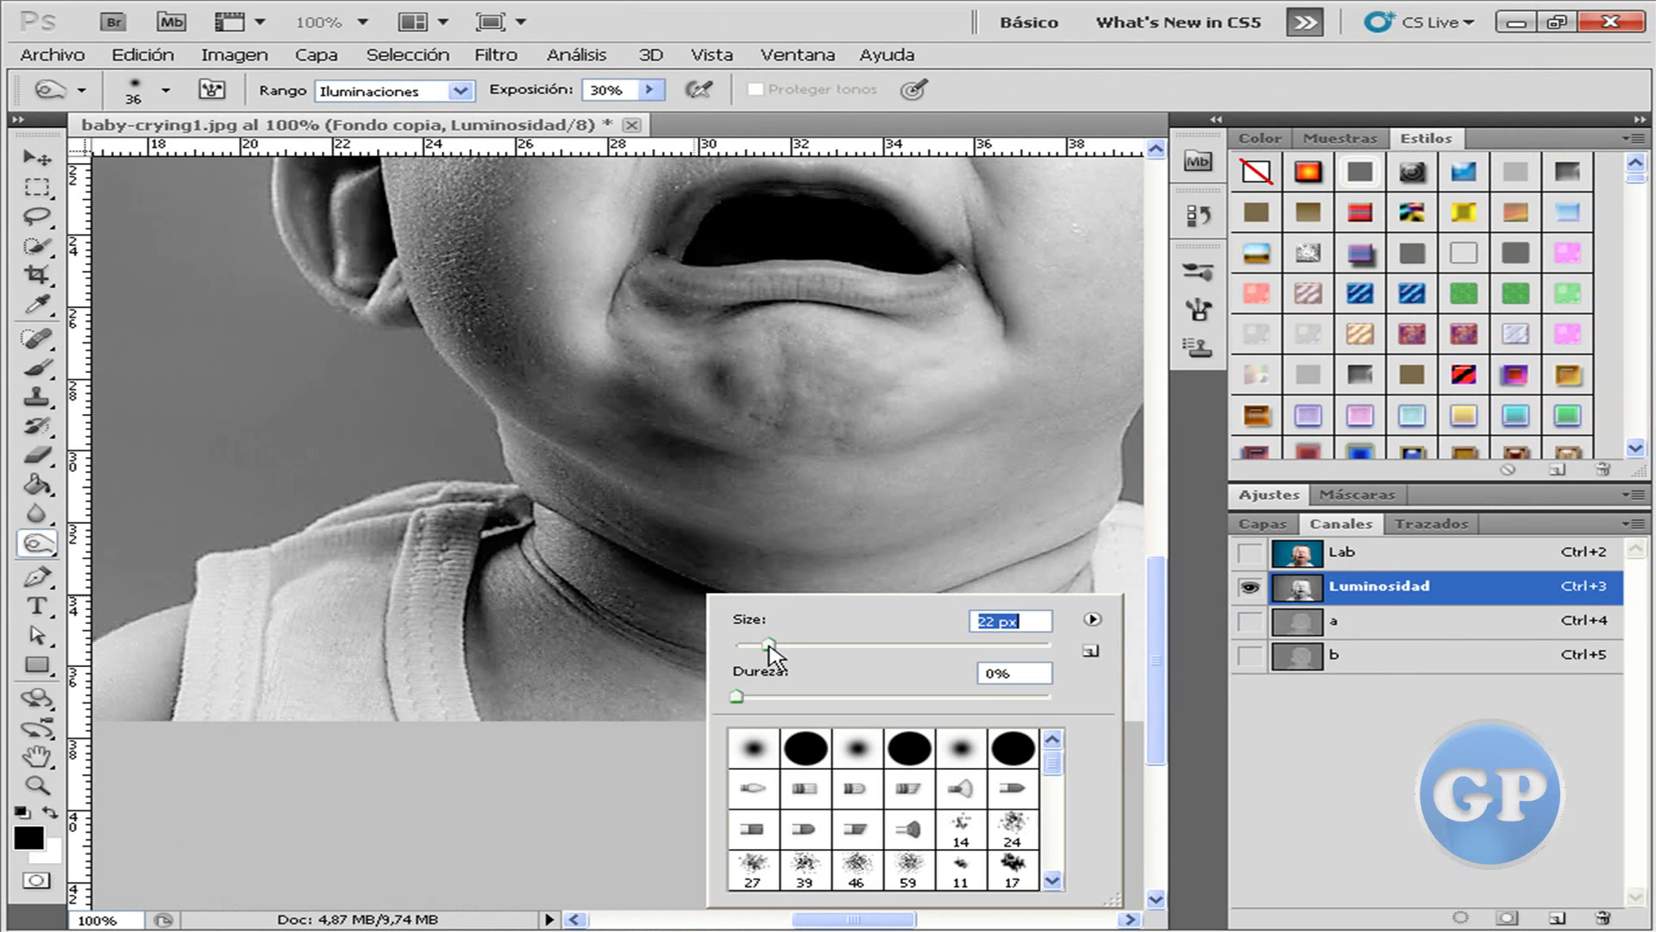
pyautogui.click(499, 540)
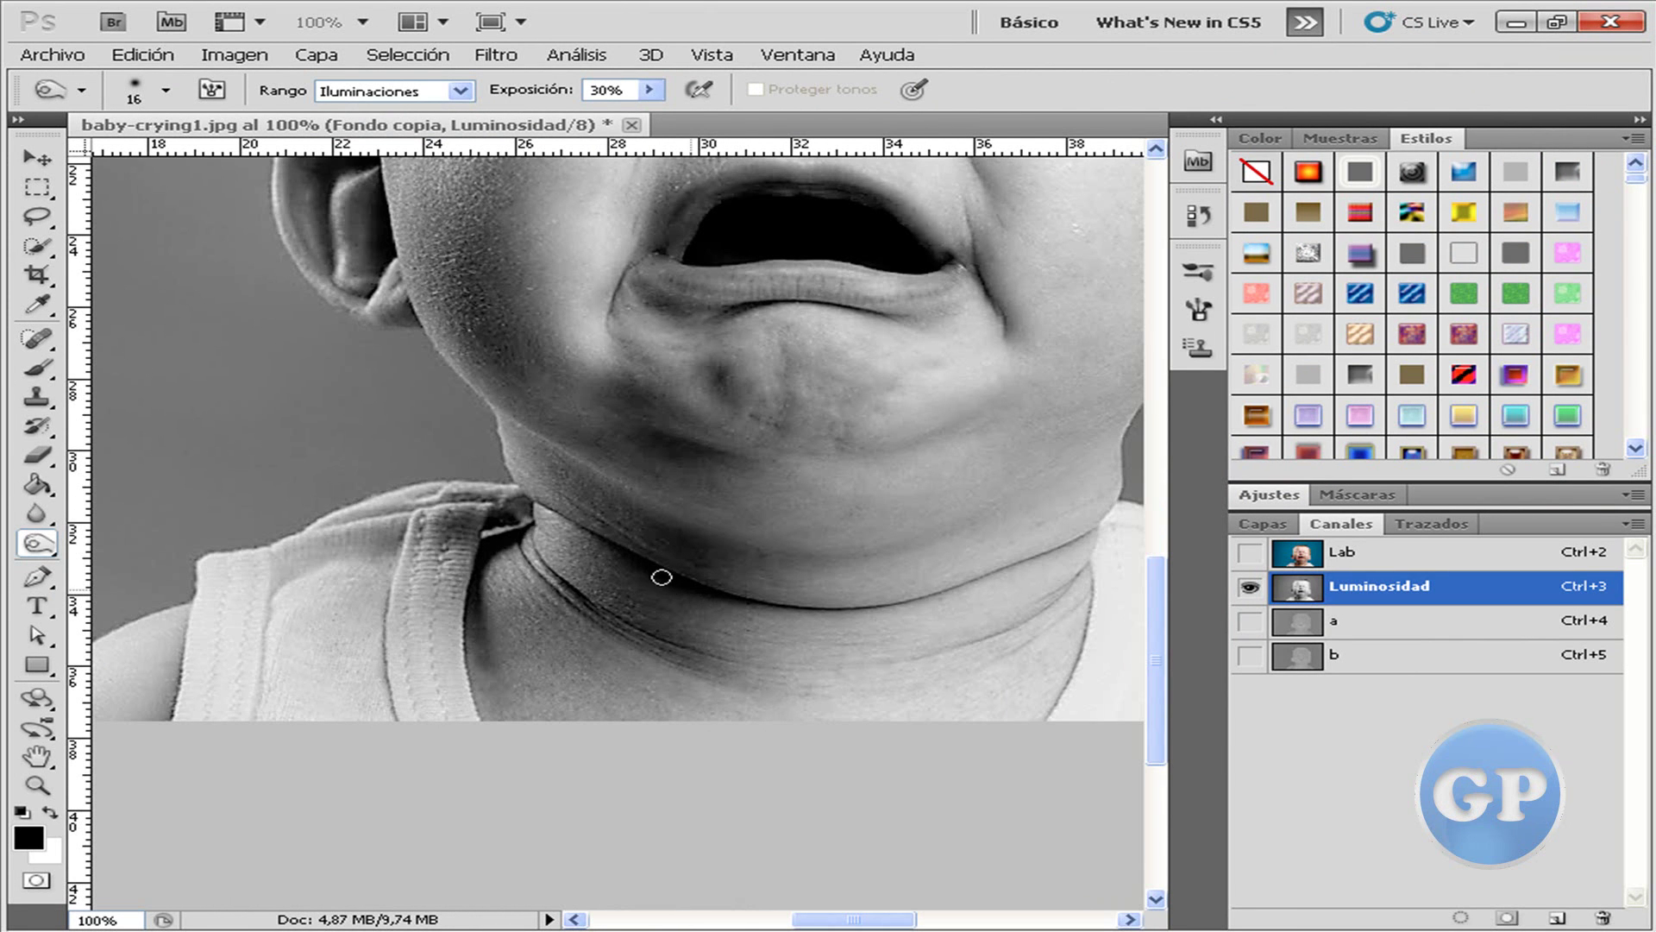
pyautogui.rightClick(880, 611)
pyautogui.moveTo(930, 664); pyautogui.dragTo(920, 662)
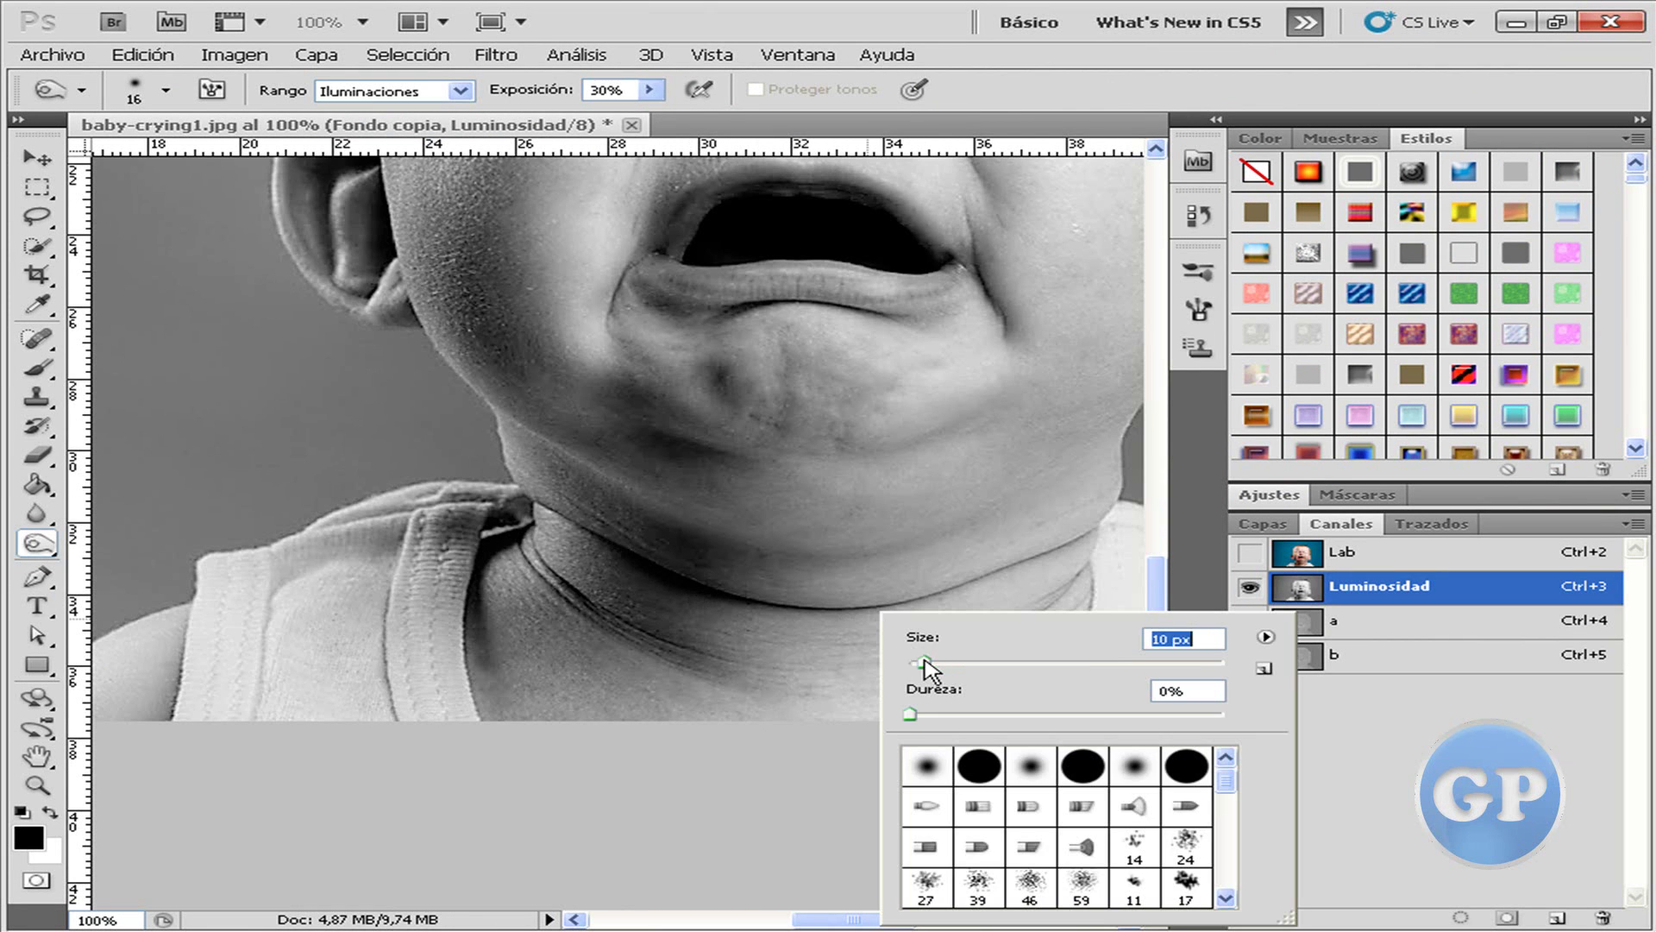
pyautogui.click(718, 593)
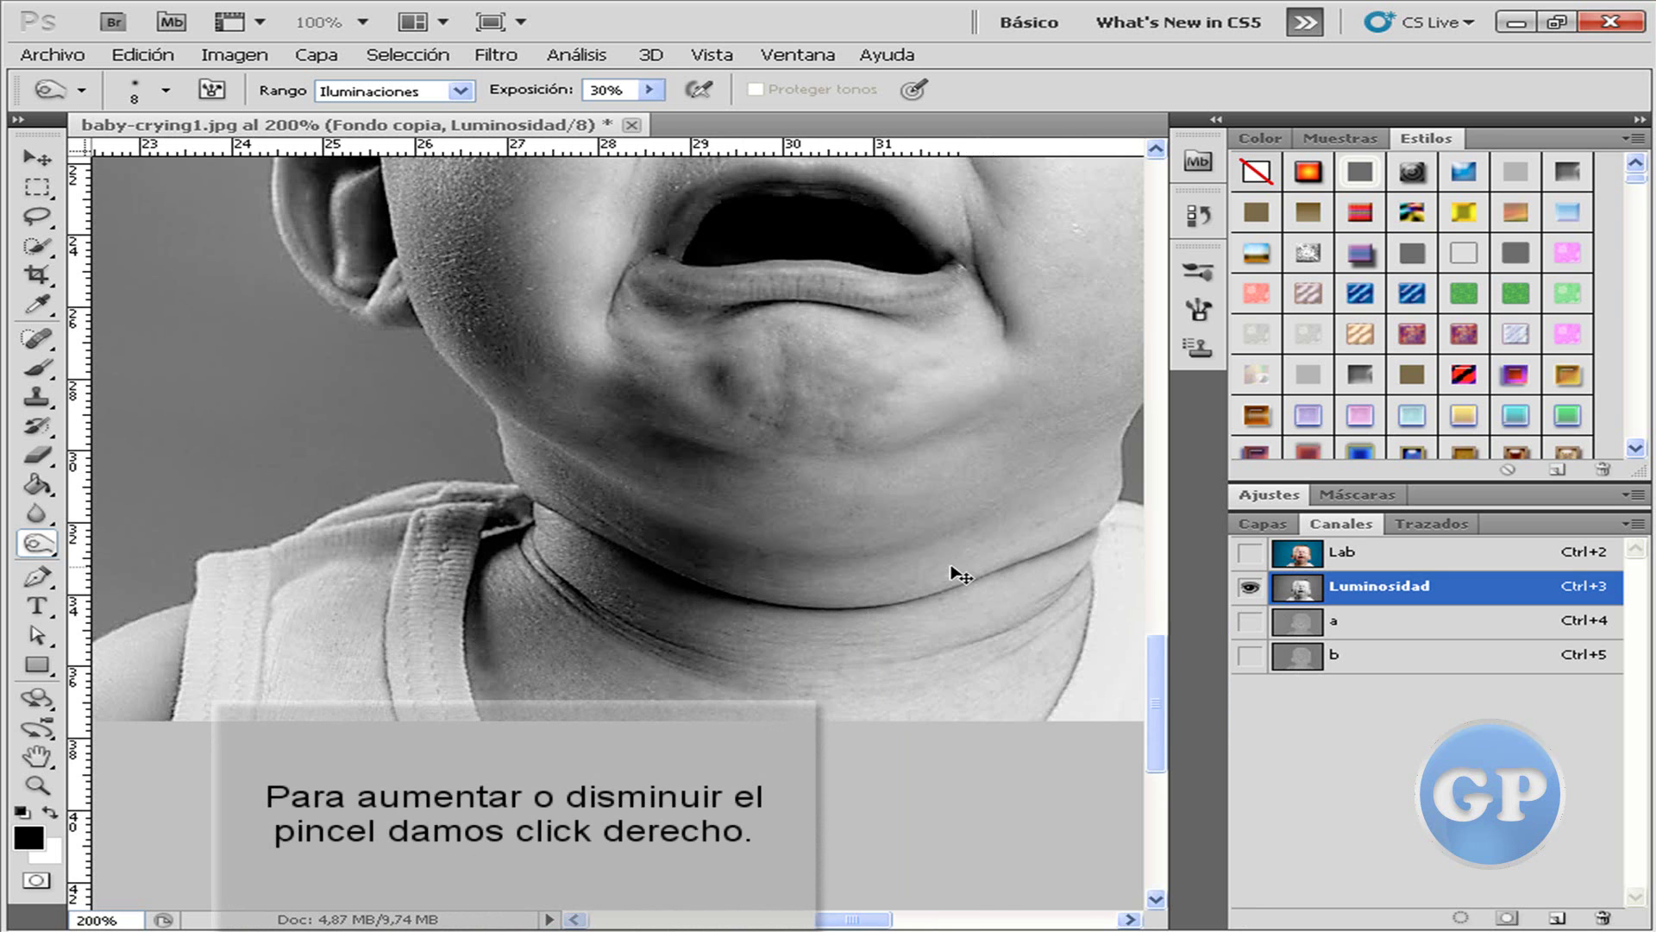
# At 200% zoom, lighten the neck crease, the left fold and the crease under the chin.
pyautogui.hotkey('ctrl', '+')
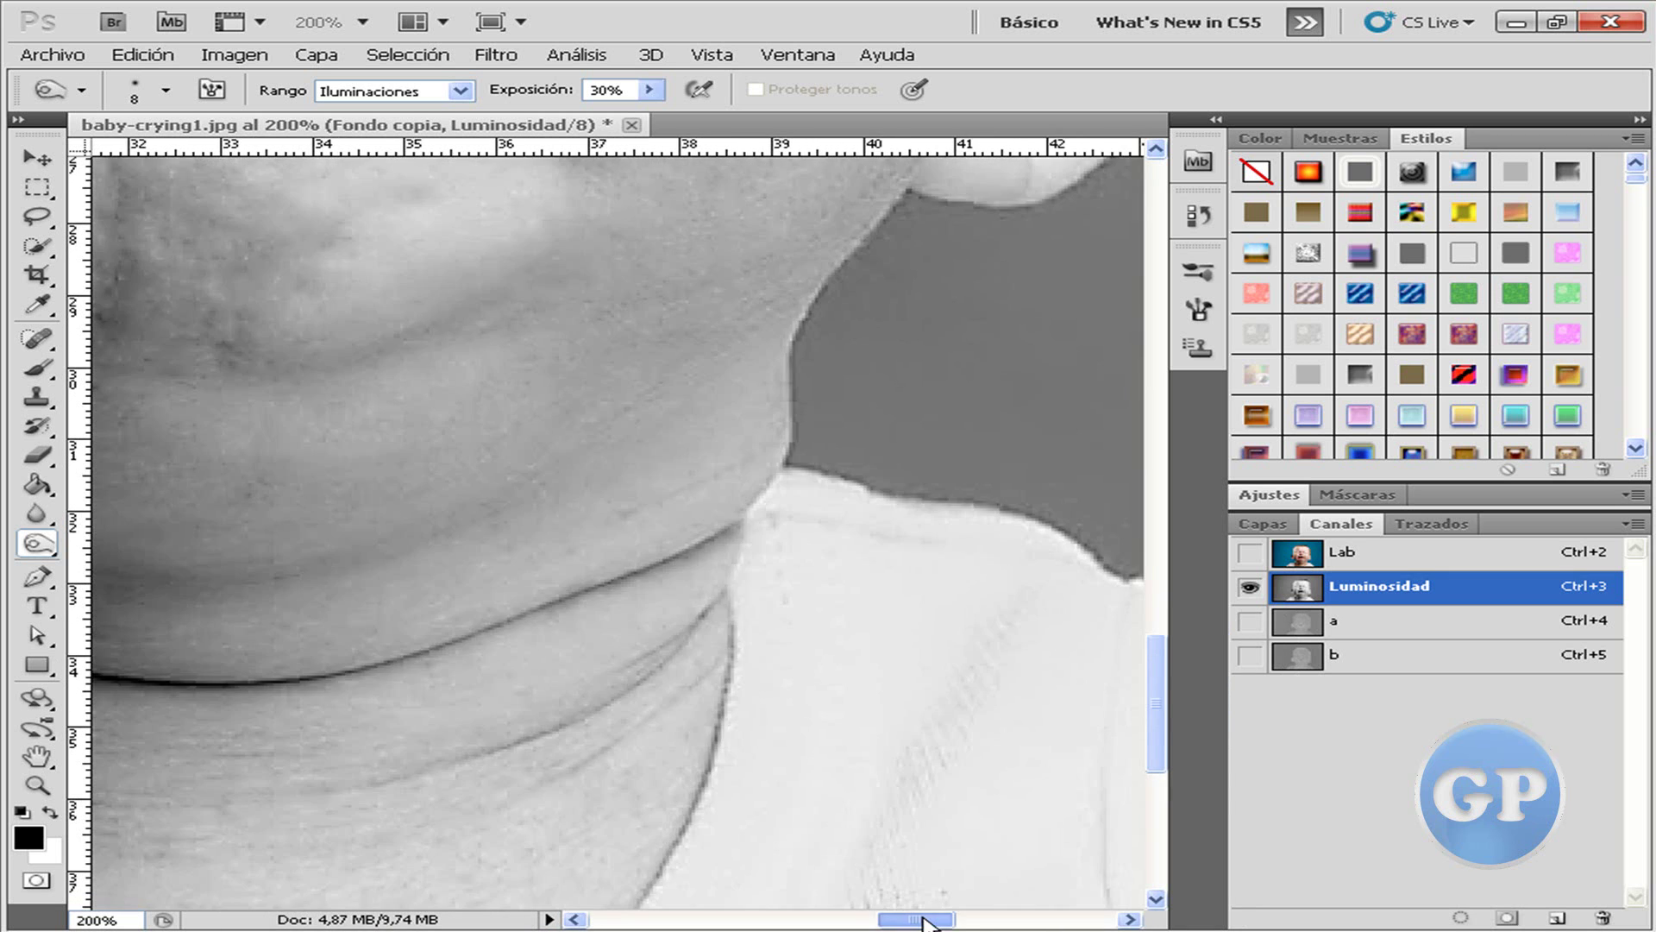
pyautogui.moveTo(861, 921); pyautogui.dragTo(902, 921)
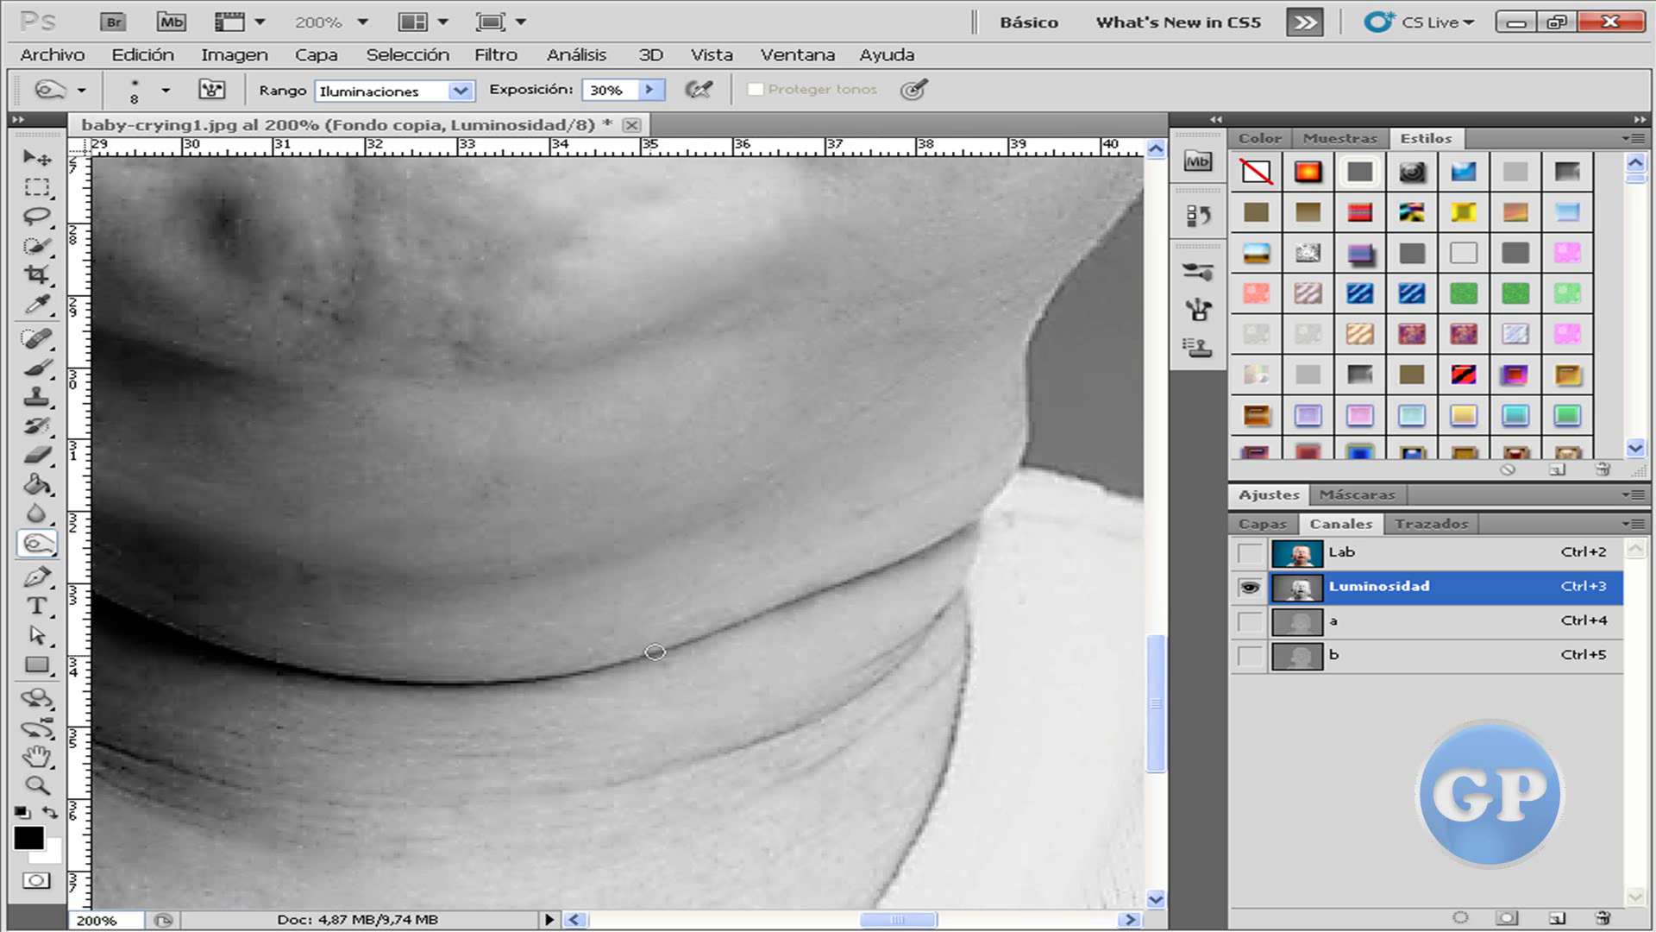
pyautogui.moveTo(758, 619); pyautogui.dragTo(973, 523)
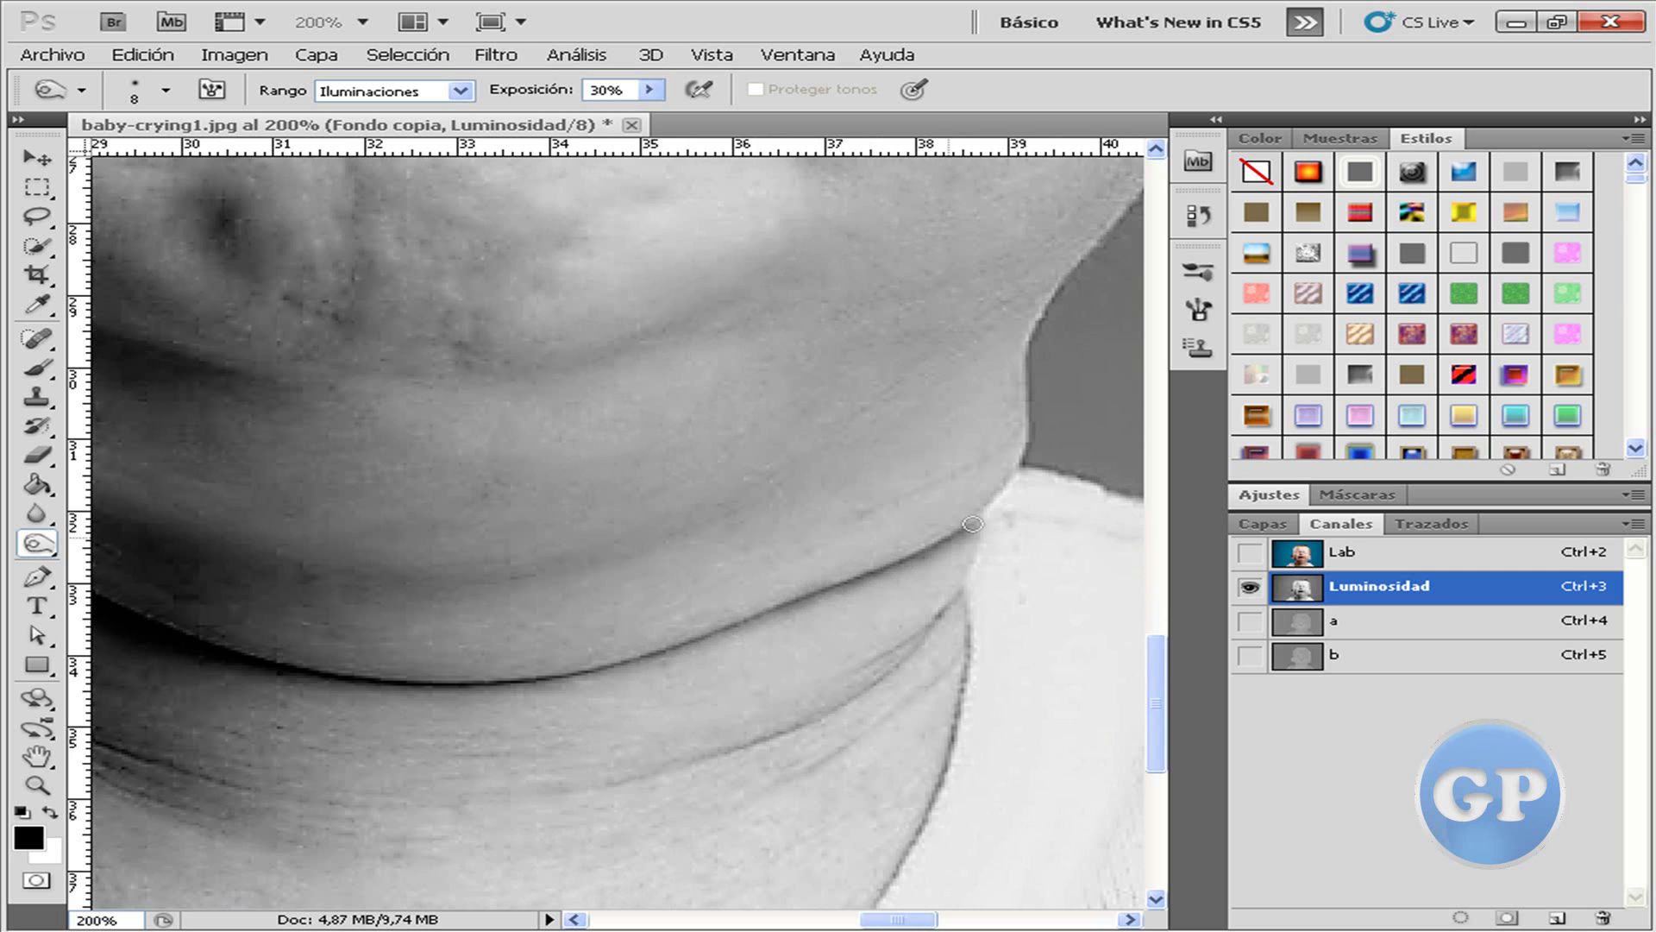
pyautogui.moveTo(550, 672)
pyautogui.mouseDown()
pyautogui.moveTo(509, 677)
pyautogui.moveTo(656, 652)
pyautogui.mouseUp()
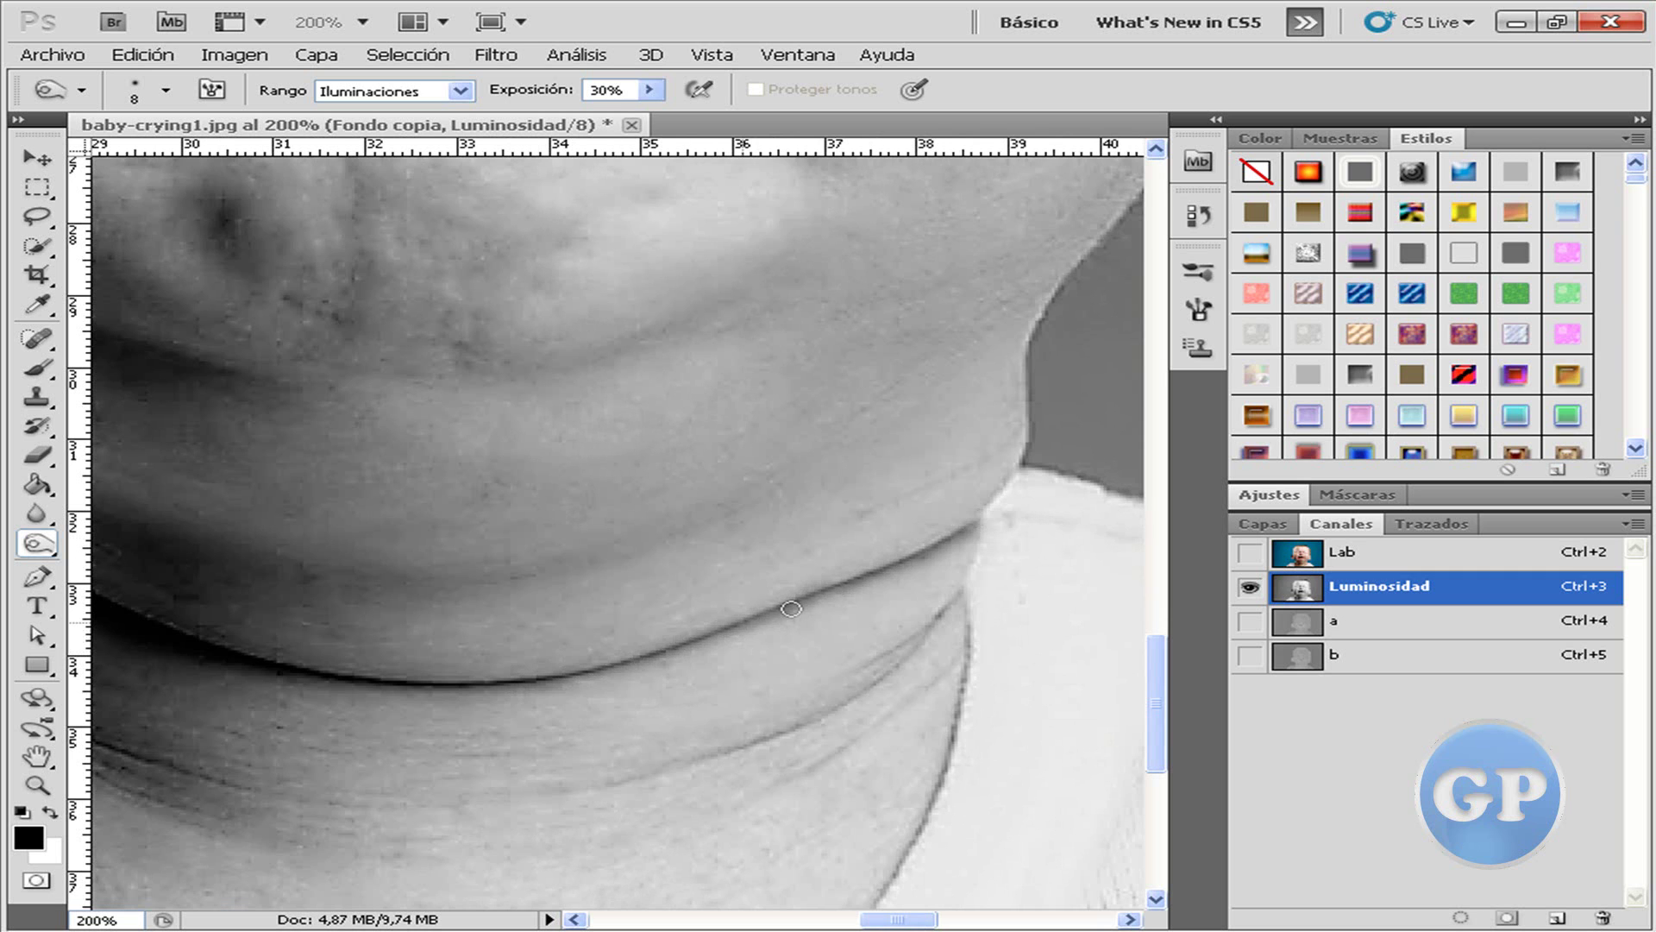
pyautogui.moveTo(888, 920); pyautogui.dragTo(857, 921)
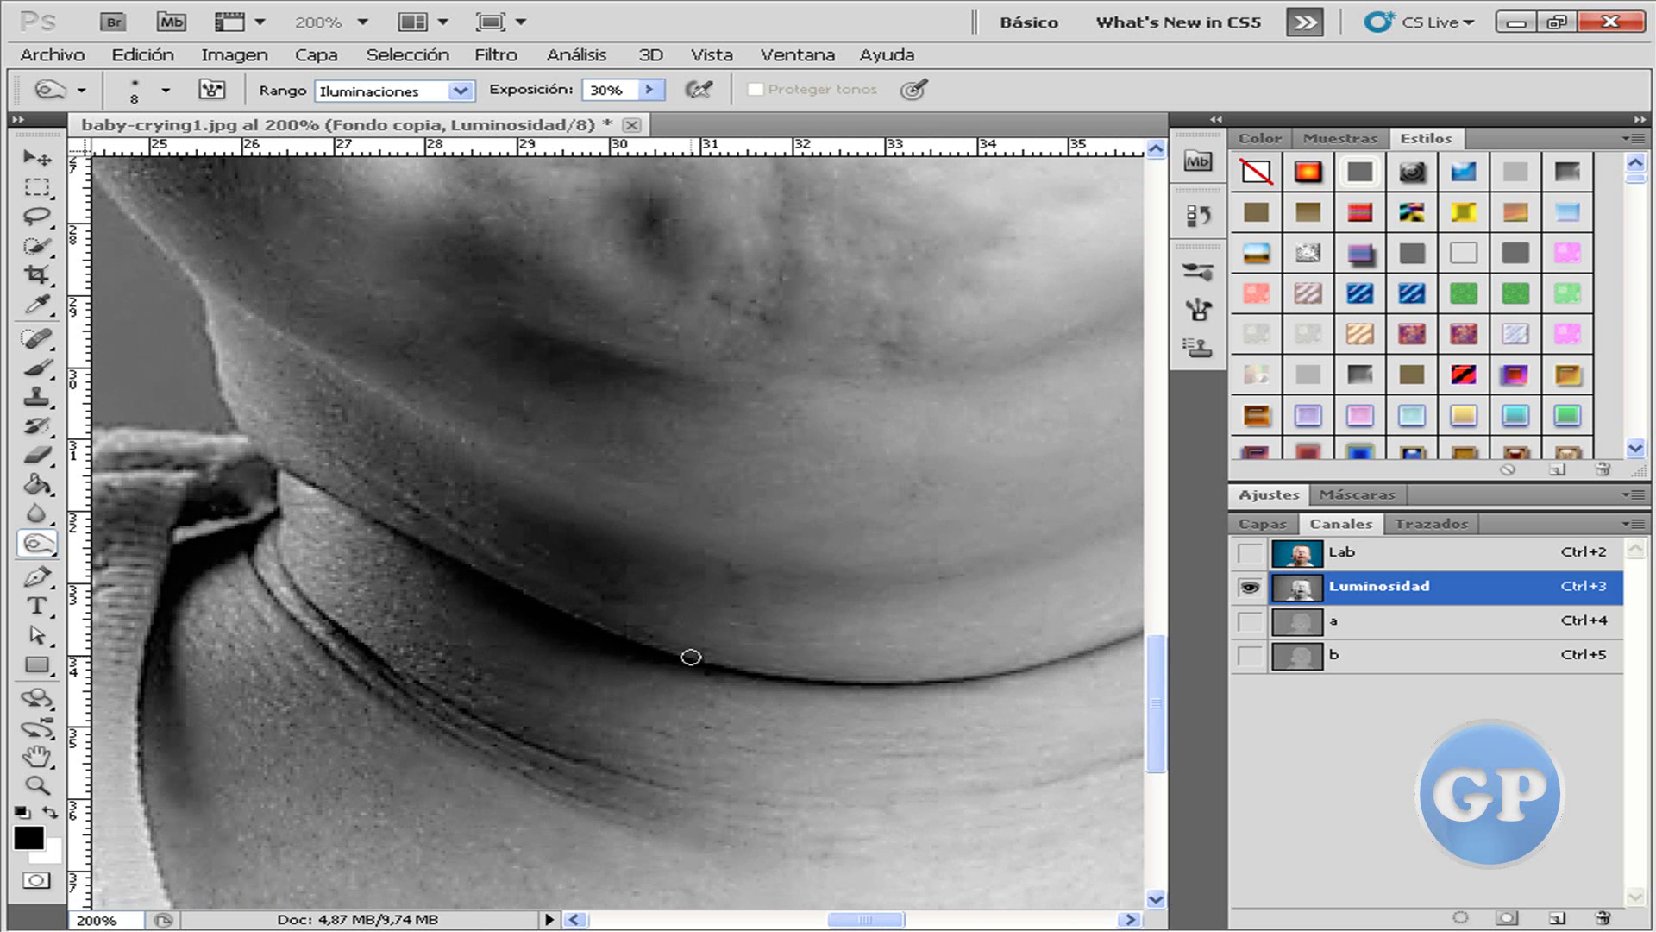
pyautogui.moveTo(788, 676); pyautogui.dragTo(960, 681)
pyautogui.moveTo(380, 676)
pyautogui.mouseDown()
pyautogui.moveTo(277, 562)
pyautogui.moveTo(401, 683)
pyautogui.moveTo(660, 786)
pyautogui.mouseUp()
pyautogui.moveTo(258, 567); pyautogui.dragTo(363, 683)
pyautogui.moveTo(466, 743); pyautogui.dragTo(538, 780)
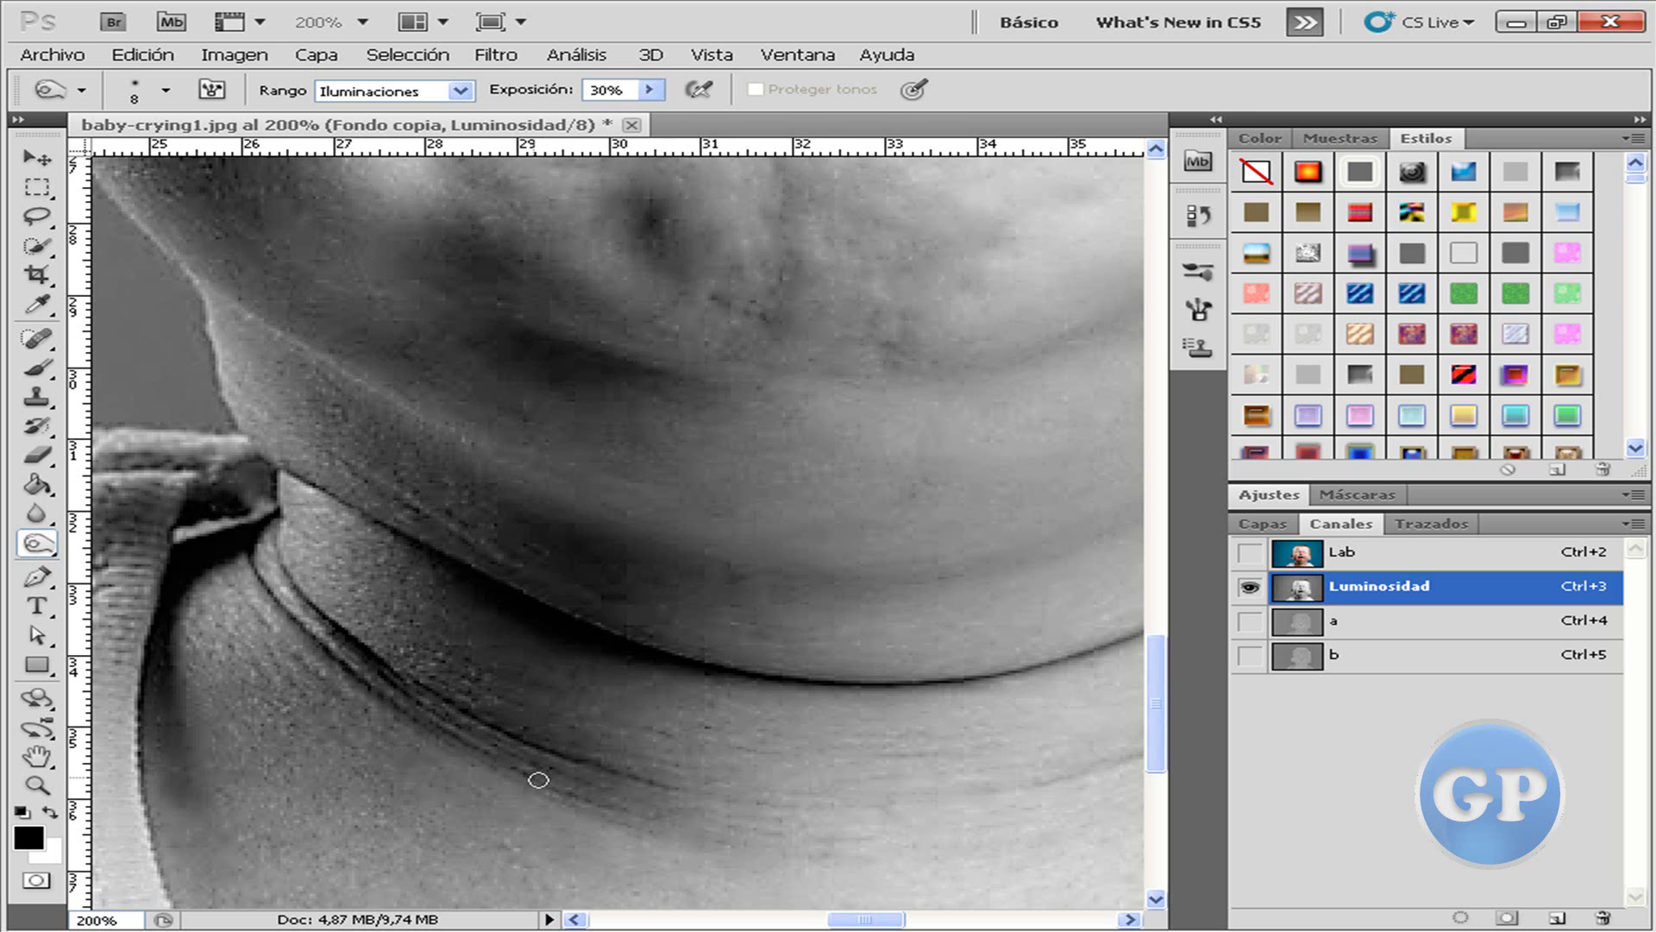
# With a 4 px brush, darken the neck edge against the shirt and the neck shadow line.
pyautogui.scroll(-3, 220, 678)
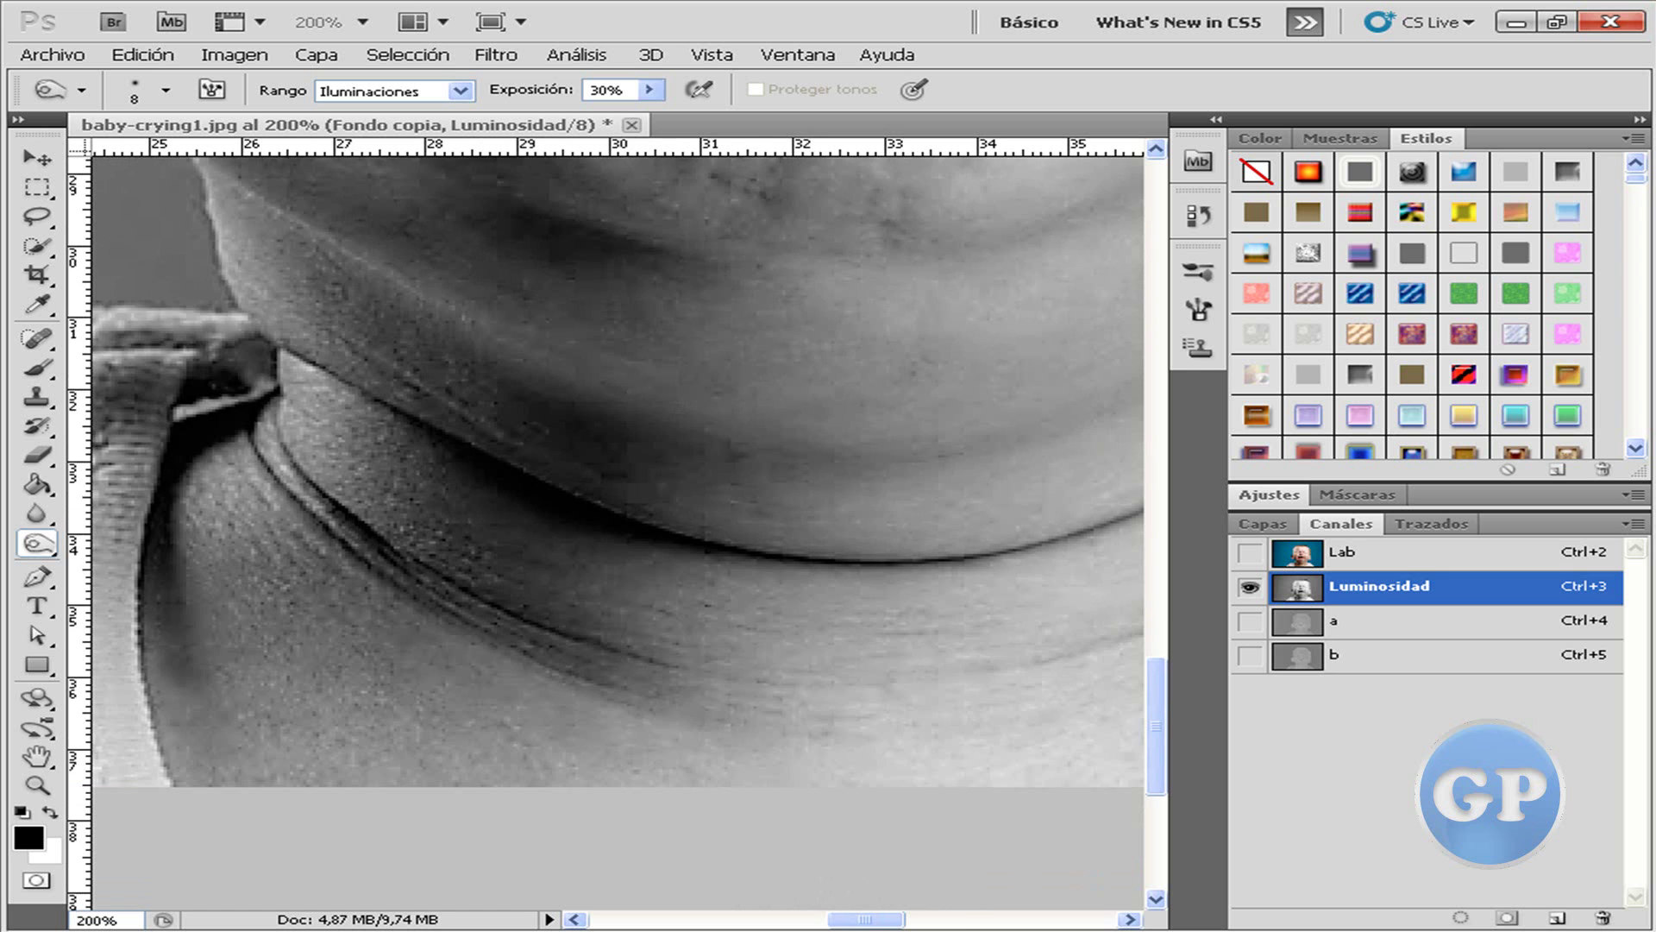
pyautogui.moveTo(865, 919); pyautogui.dragTo(923, 920)
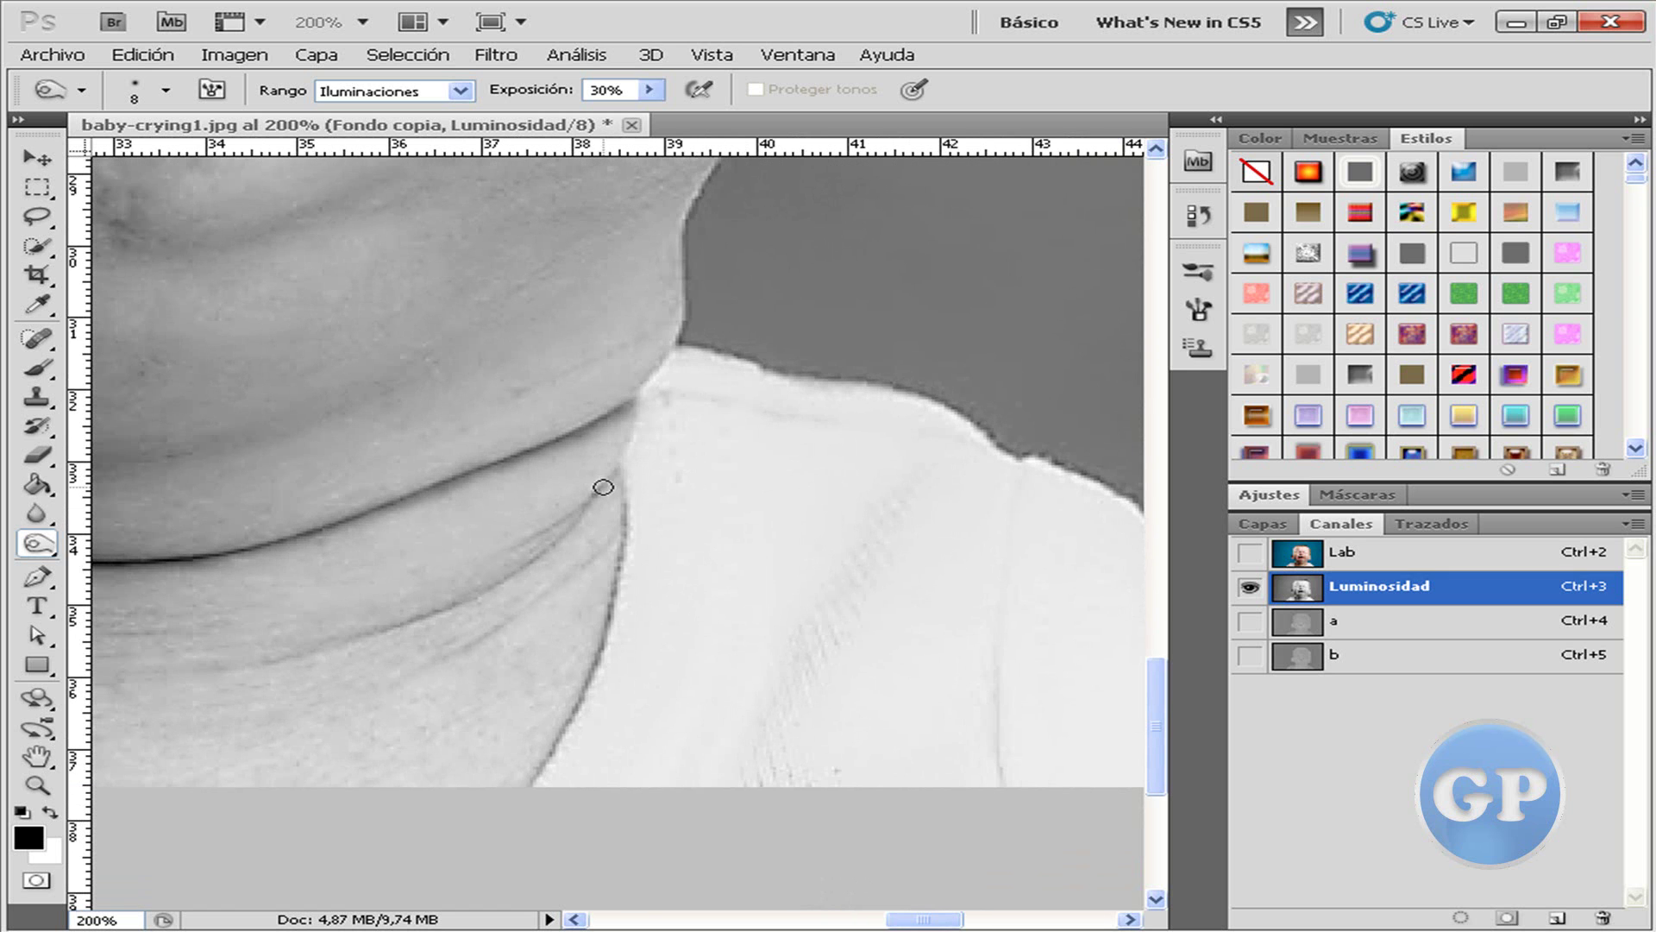
pyautogui.rightClick(691, 477)
pyautogui.moveTo(751, 535); pyautogui.dragTo(738, 535)
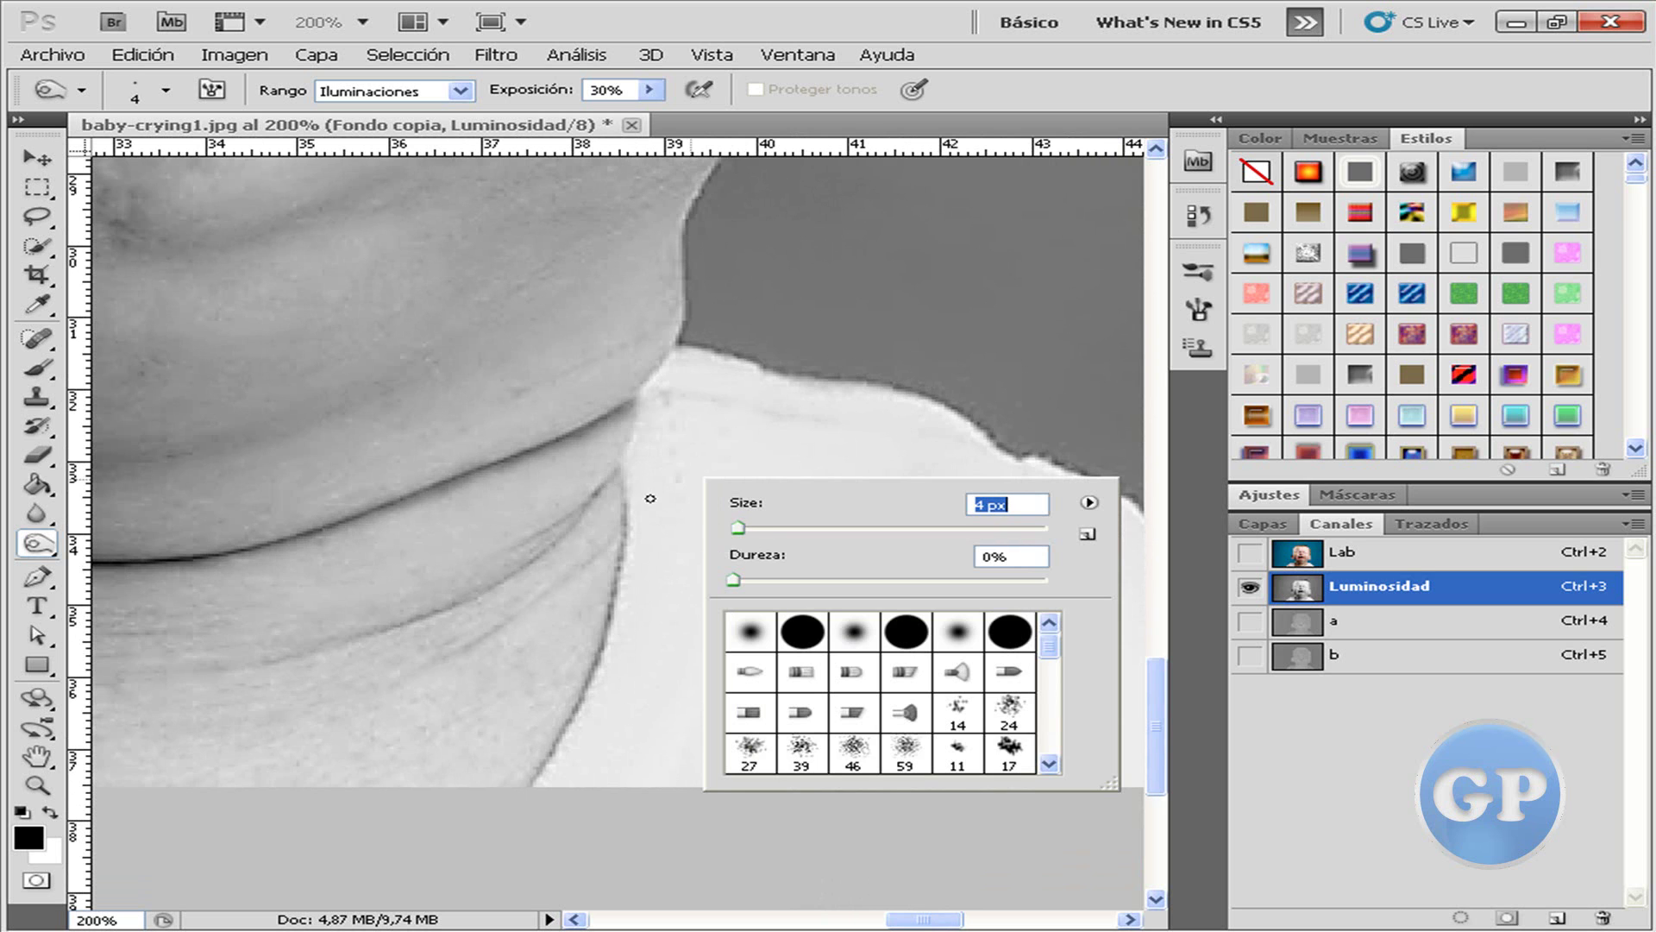
pyautogui.press('Return')
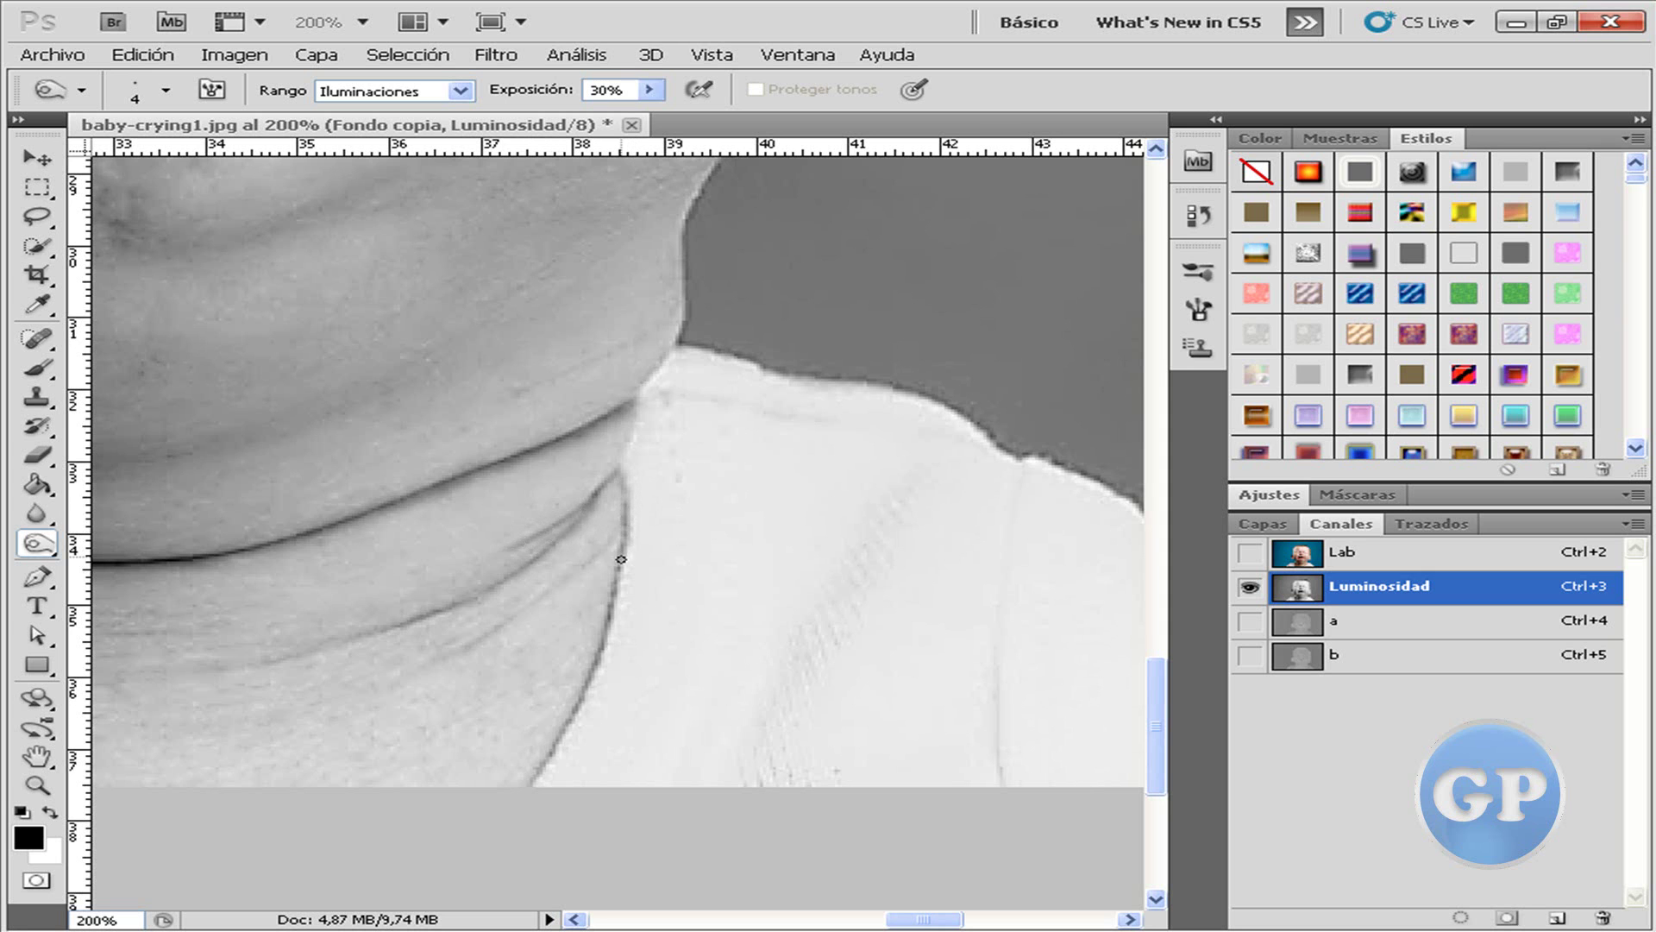
pyautogui.scroll(-2, 616, 589)
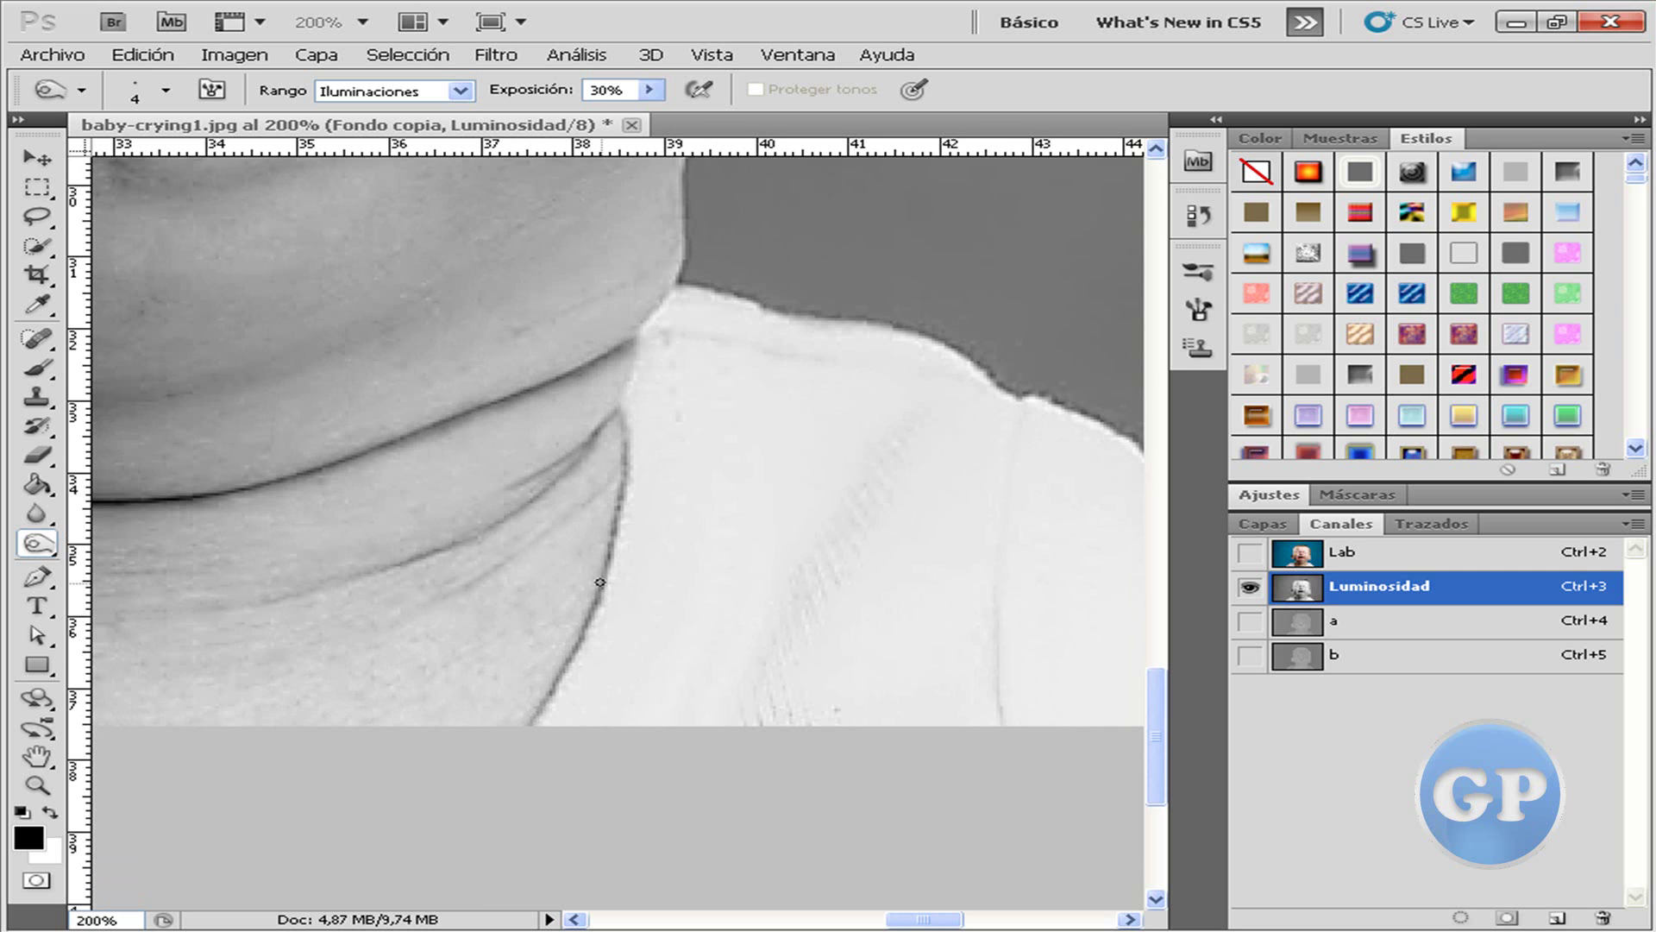
pyautogui.moveTo(579, 632); pyautogui.dragTo(543, 703)
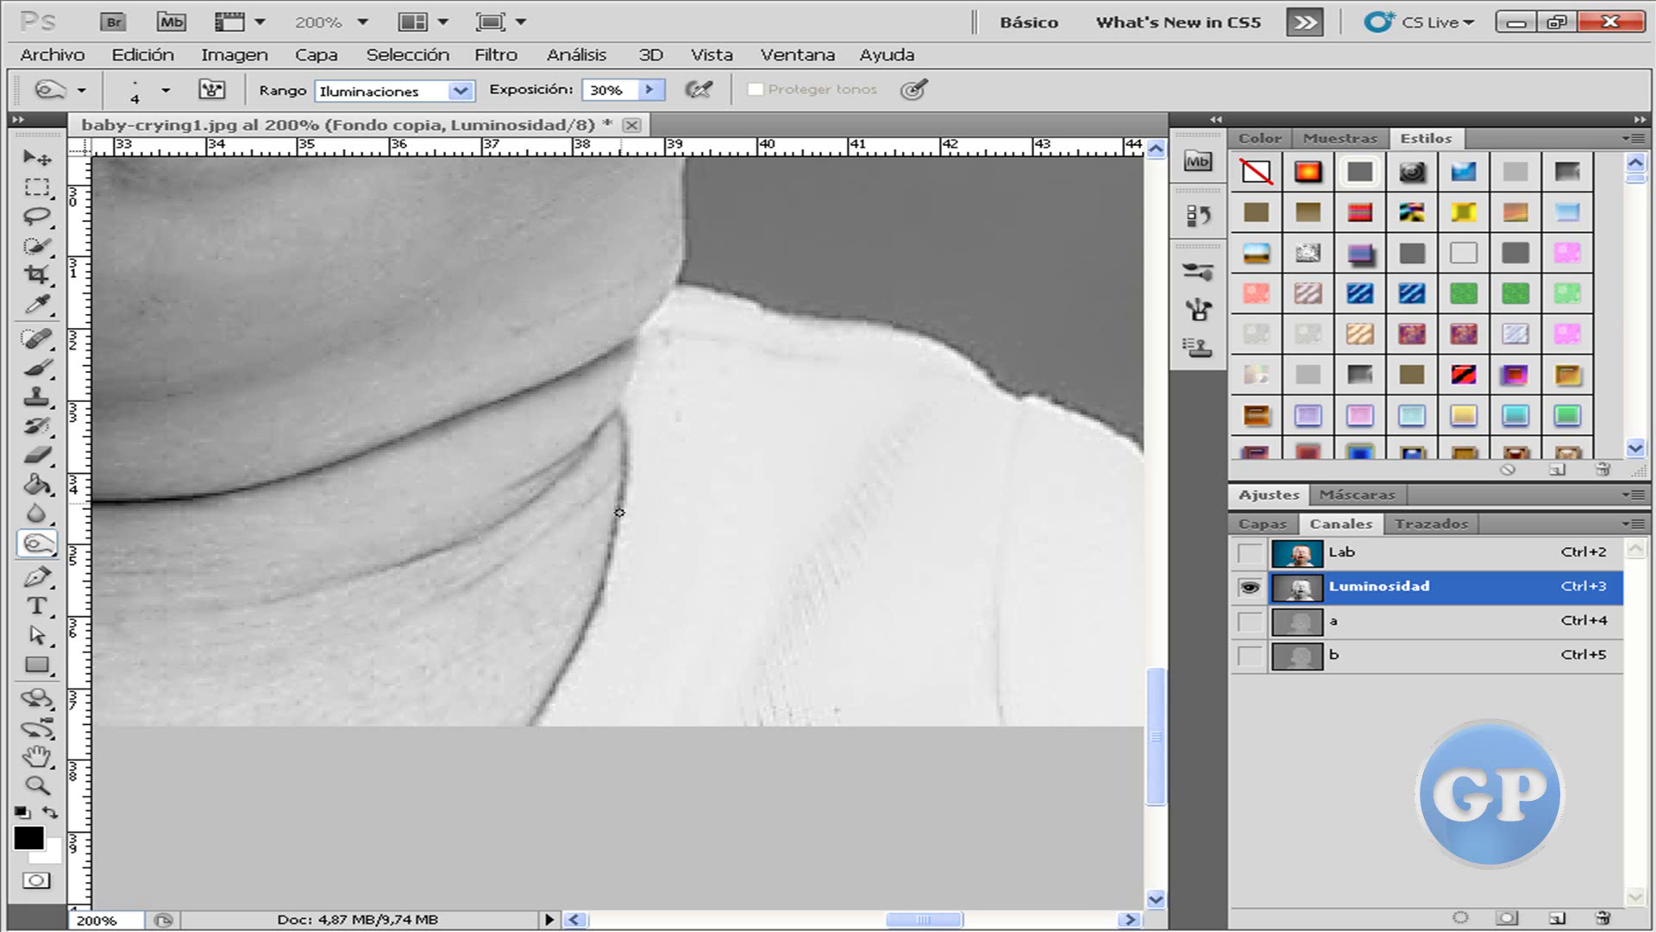
pyautogui.moveTo(611, 540); pyautogui.dragTo(605, 565)
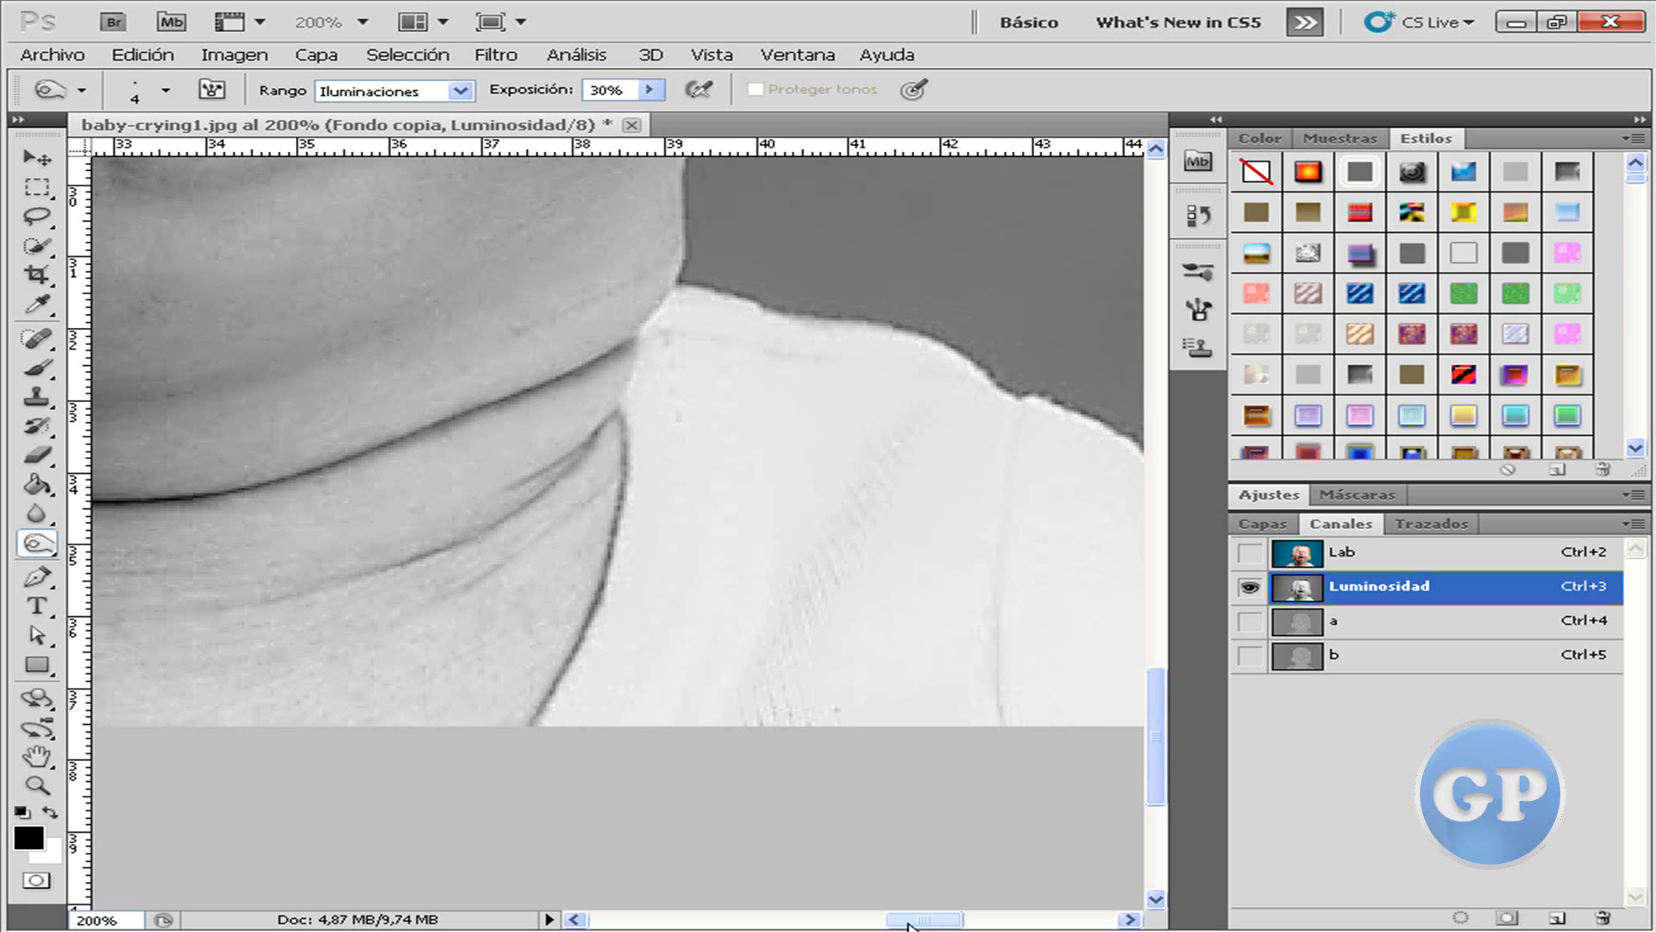
pyautogui.moveTo(923, 919); pyautogui.dragTo(849, 918)
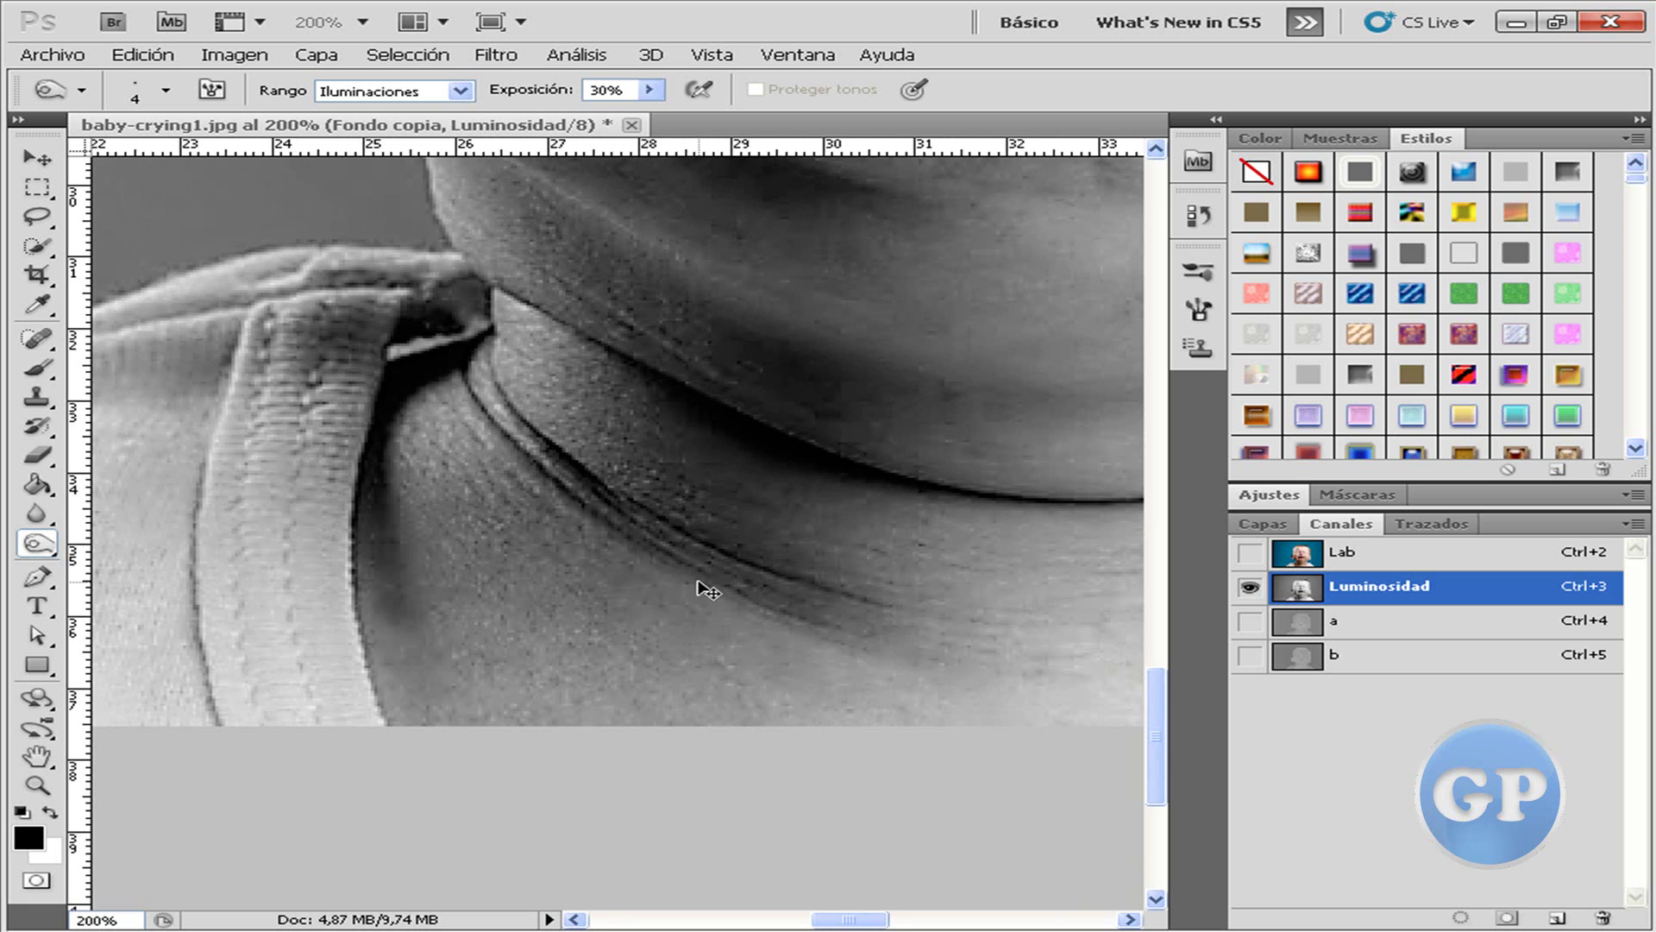
pyautogui.hotkey('ctrl', '-')
# With a 16 px brush, lighten the nostril, the nose-to-mouth crease and the other lip crease.
pyautogui.scroll(2, 698, 582)
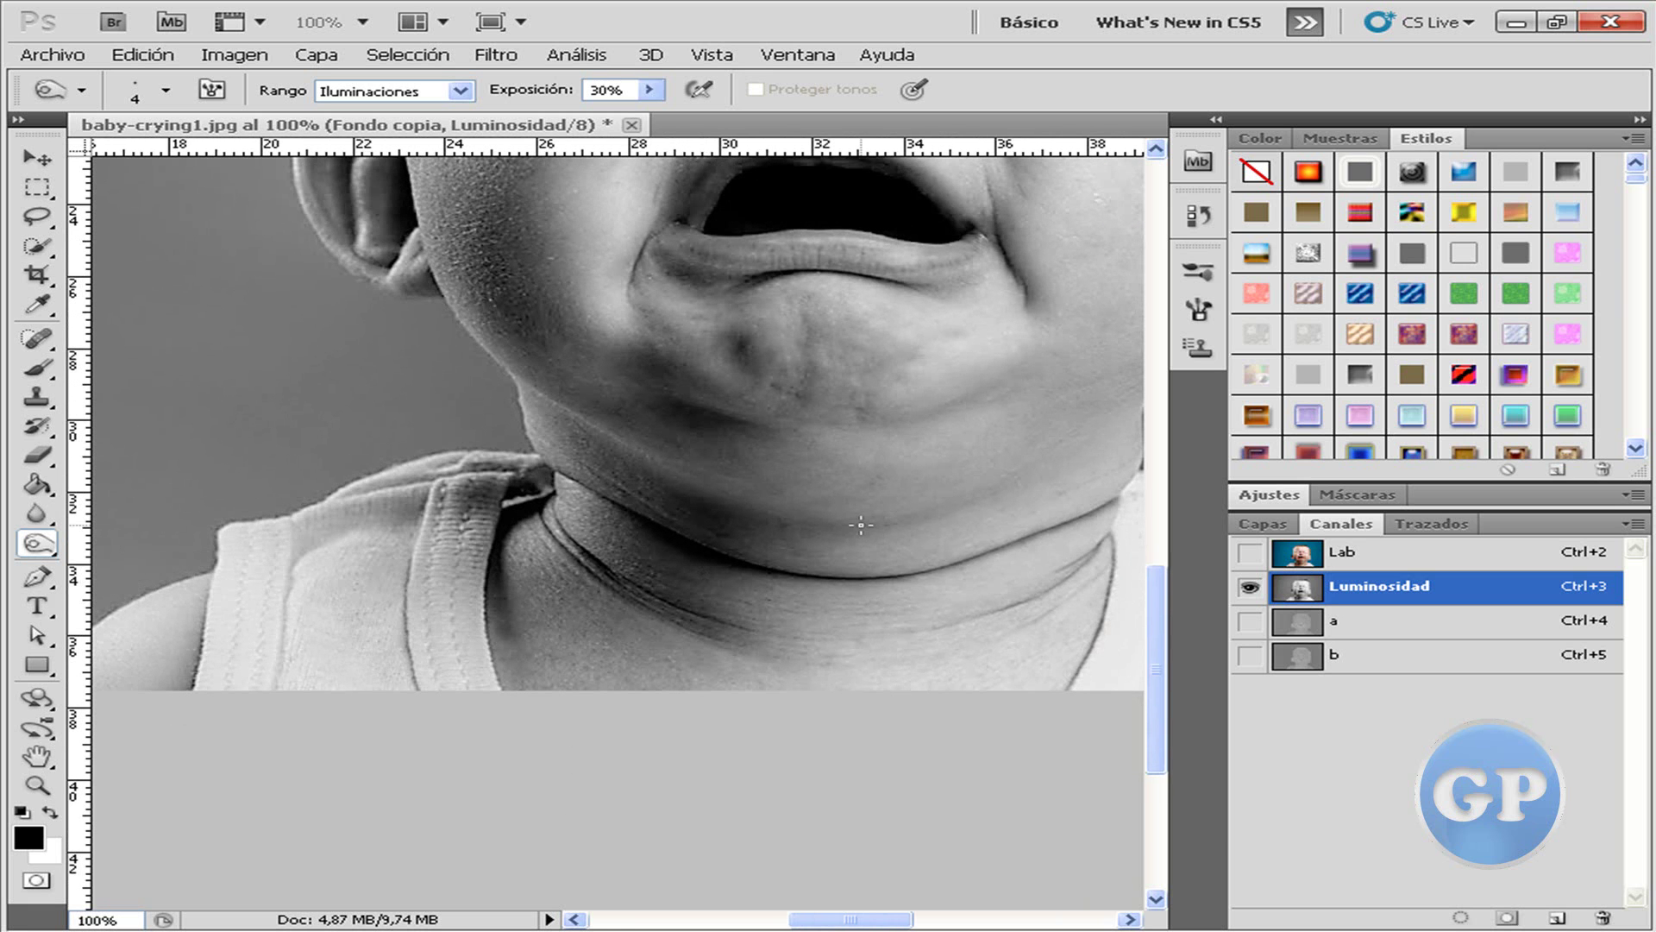
pyautogui.rightClick(860, 525)
pyautogui.moveTo(933, 583); pyautogui.dragTo(942, 583)
pyautogui.press('Return')
pyautogui.scroll(3, 677, 431)
pyautogui.scroll(1, 733, 358)
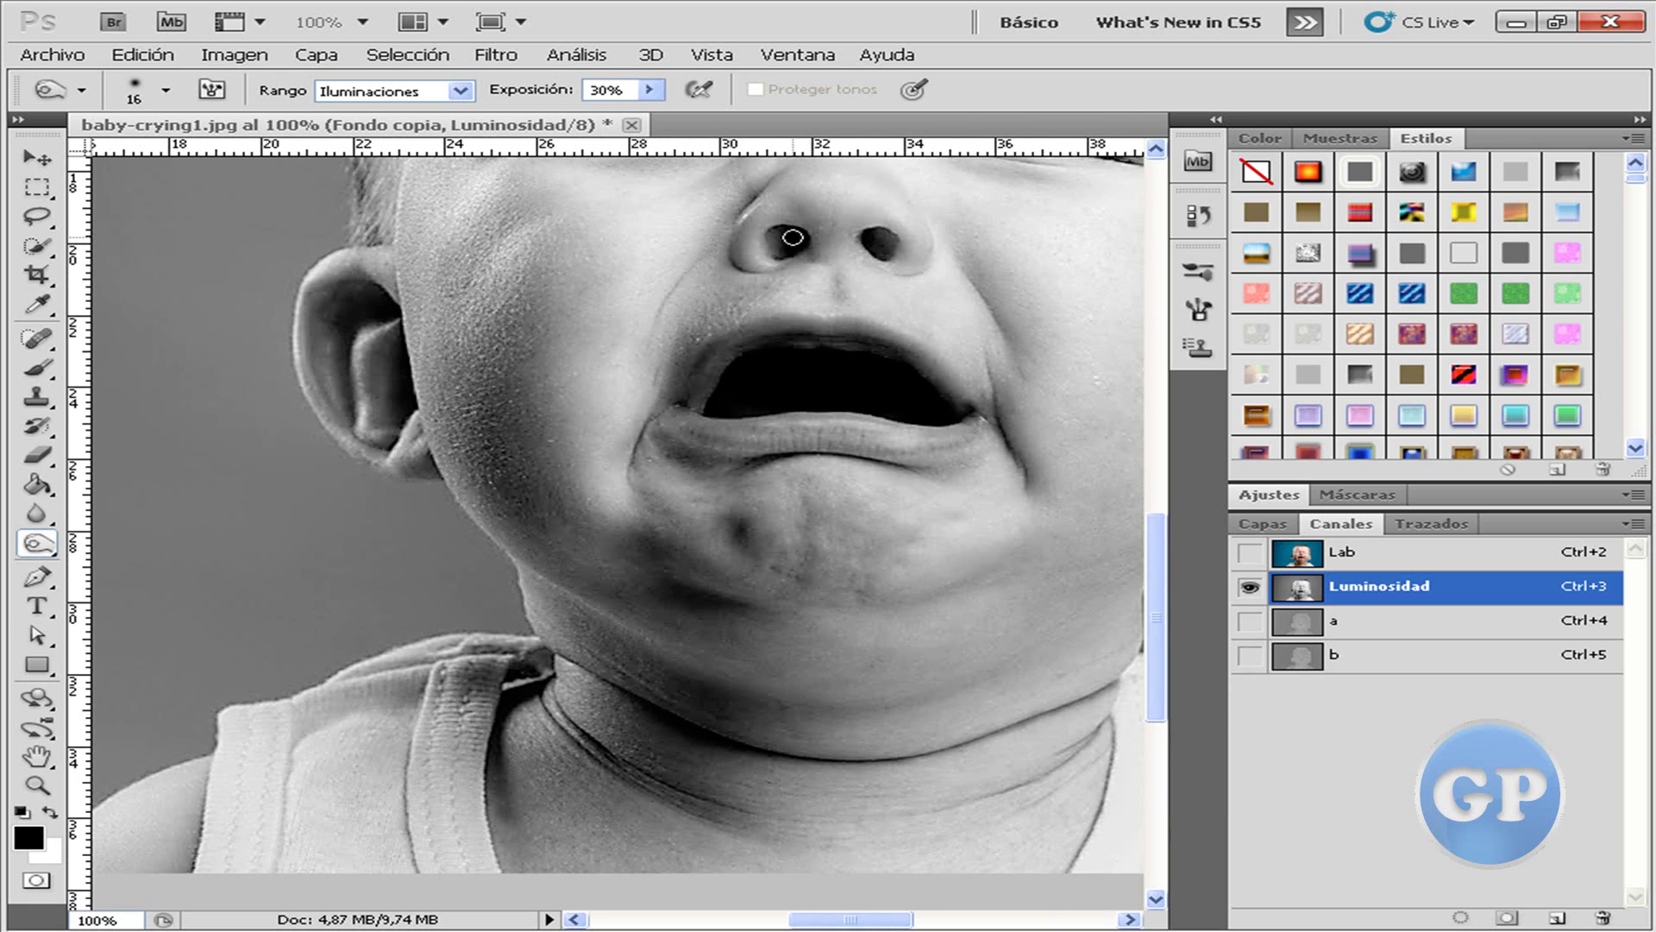
pyautogui.moveTo(789, 235)
pyautogui.mouseDown()
pyautogui.moveTo(777, 252)
pyautogui.moveTo(801, 243)
pyautogui.moveTo(774, 236)
pyautogui.moveTo(883, 235)
pyautogui.mouseUp()
pyautogui.moveTo(927, 332)
pyautogui.mouseDown()
pyautogui.moveTo(992, 392)
pyautogui.moveTo(1024, 476)
pyautogui.moveTo(989, 367)
pyautogui.mouseUp()
pyautogui.moveTo(665, 391)
pyautogui.mouseDown()
pyautogui.moveTo(626, 471)
pyautogui.moveTo(665, 398)
pyautogui.moveTo(712, 397)
pyautogui.mouseUp()
# Keep the smaller brush and inspect the face at 200% before zooming back out.
pyautogui.rightClick(660, 349)
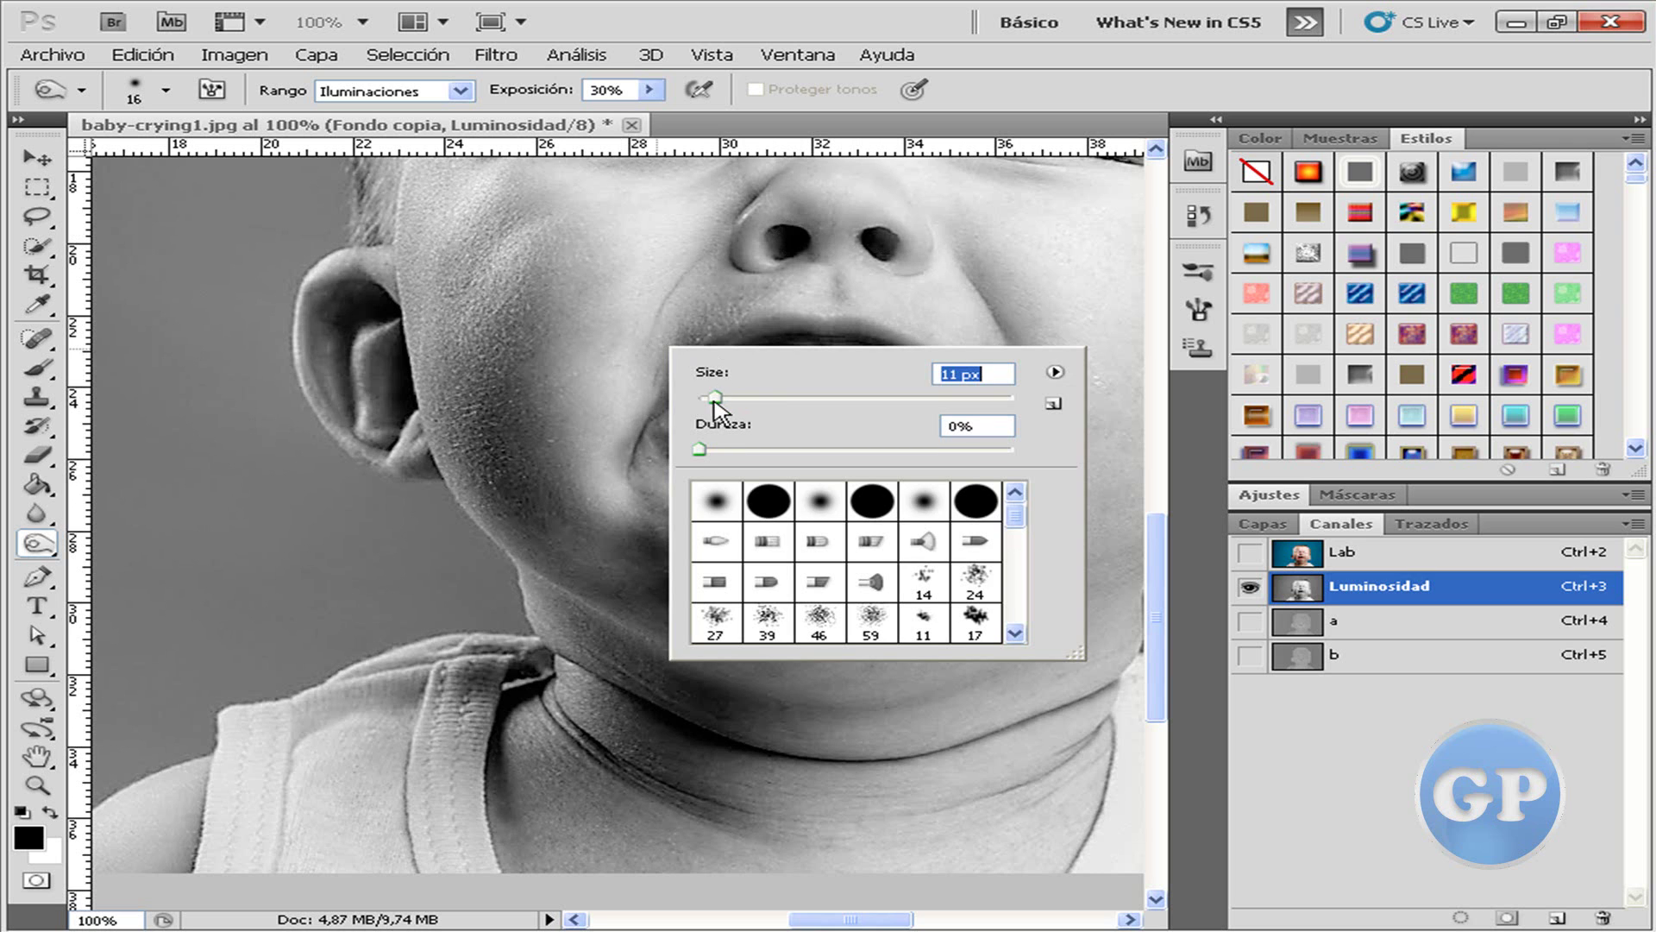
pyautogui.click(707, 256)
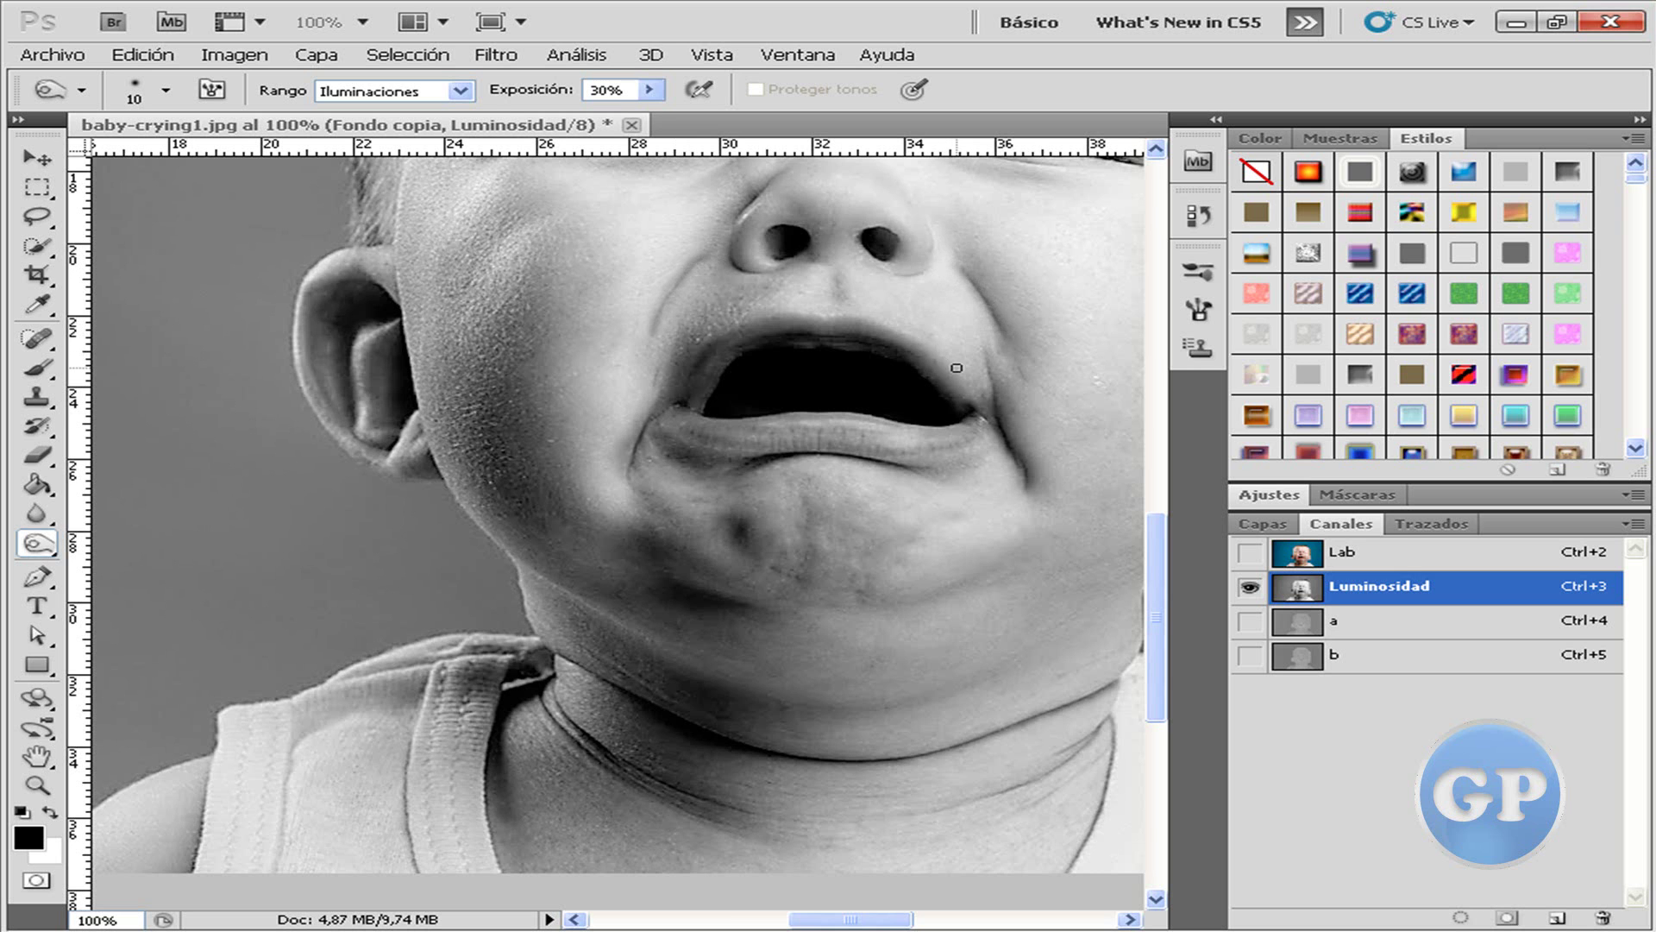
pyautogui.scroll(1, 894, 538)
pyautogui.scroll(2, 828, 448)
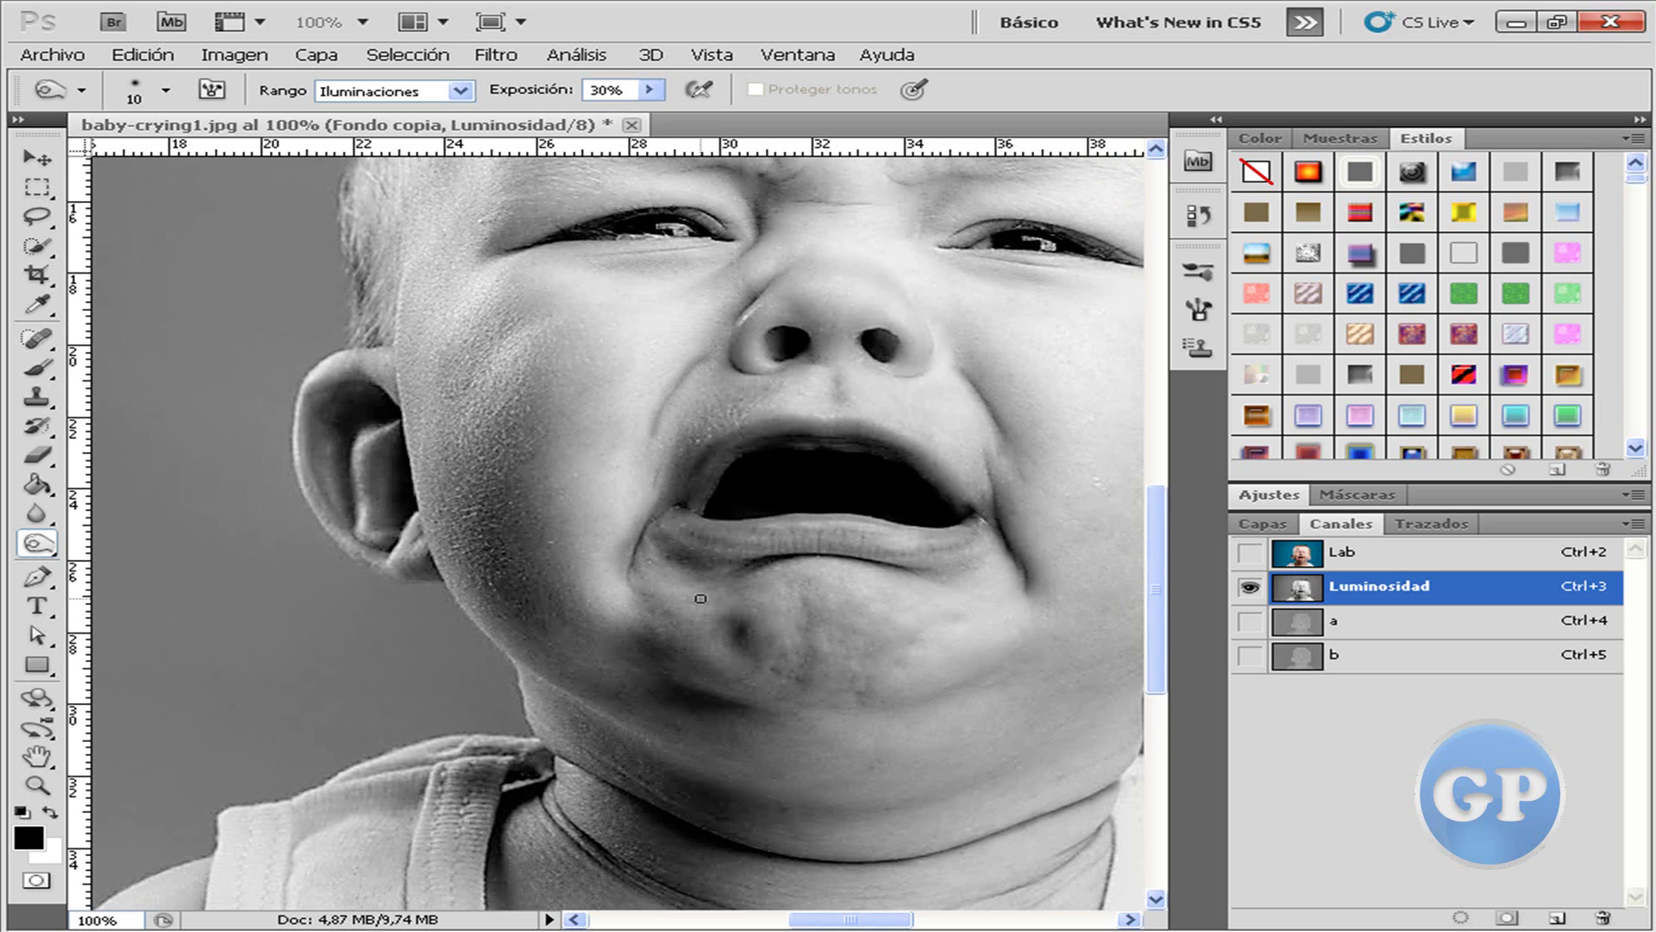
pyautogui.scroll(1, 775, 351)
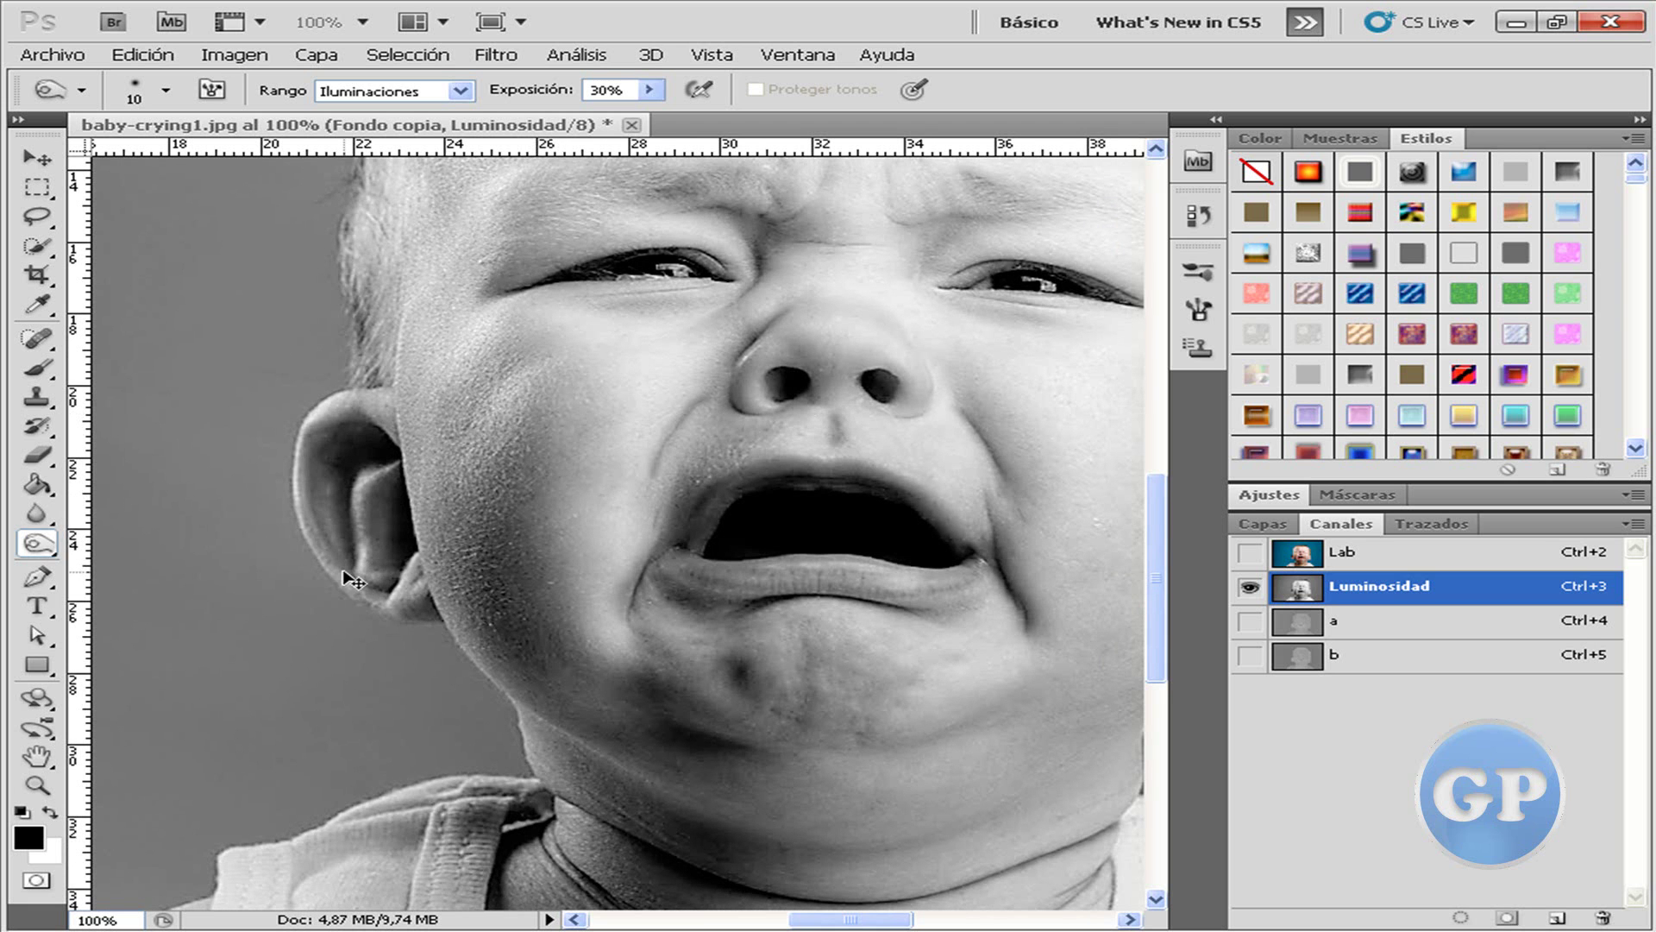
pyautogui.hotkey('ctrl', '+')
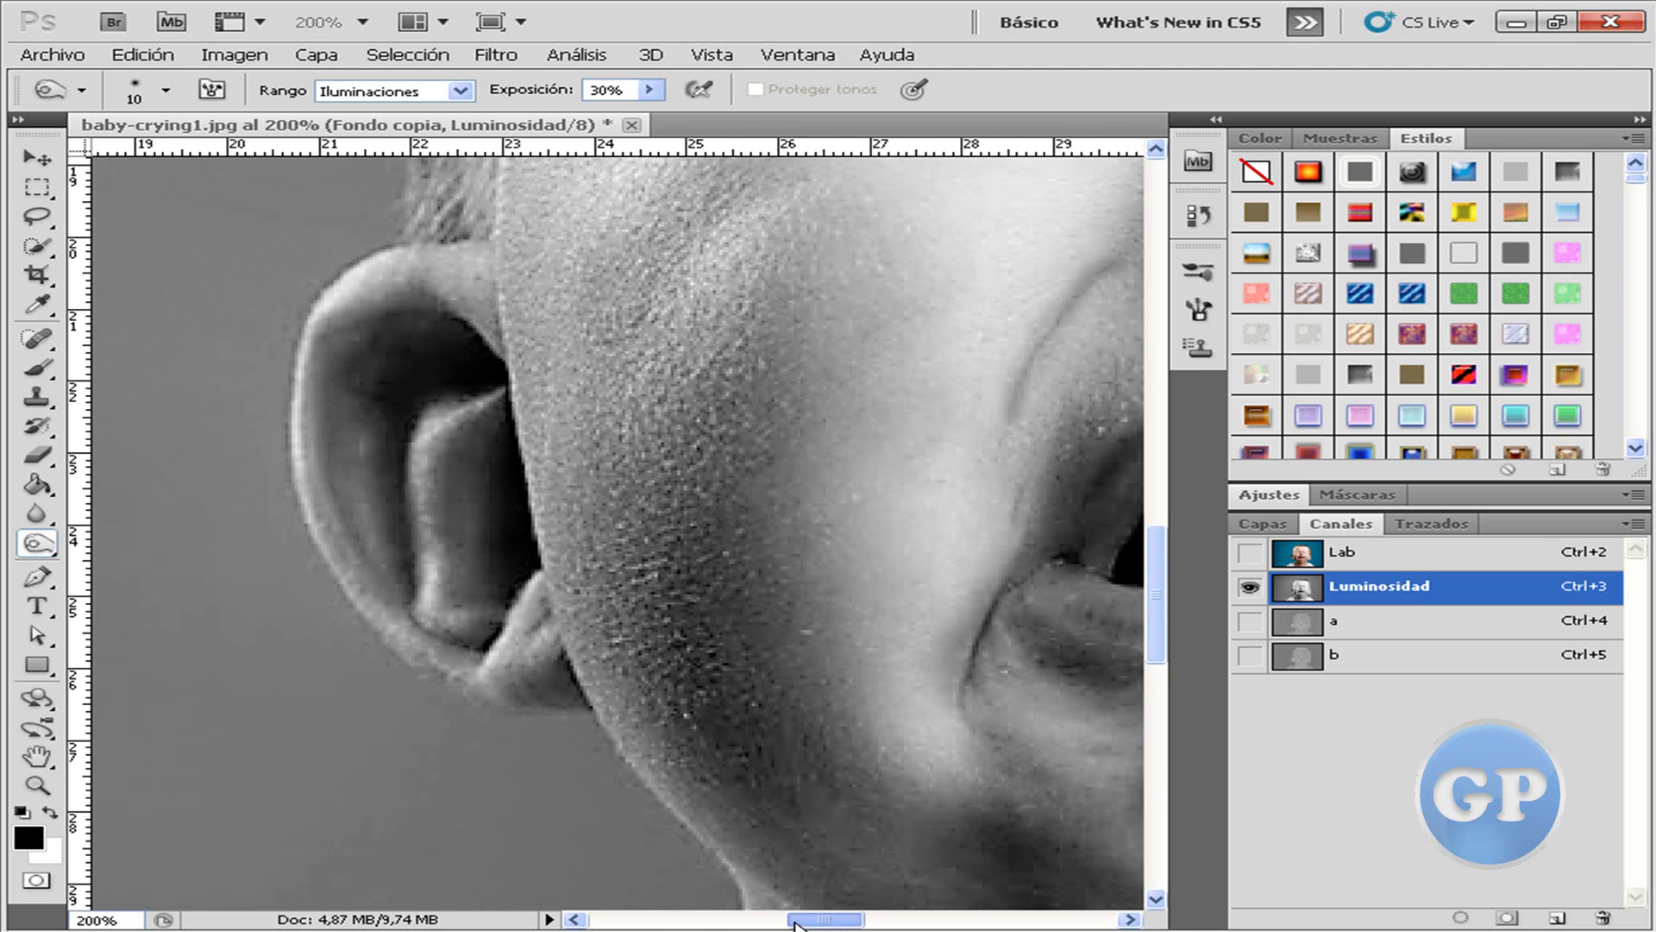
pyautogui.moveTo(819, 921); pyautogui.dragTo(790, 921)
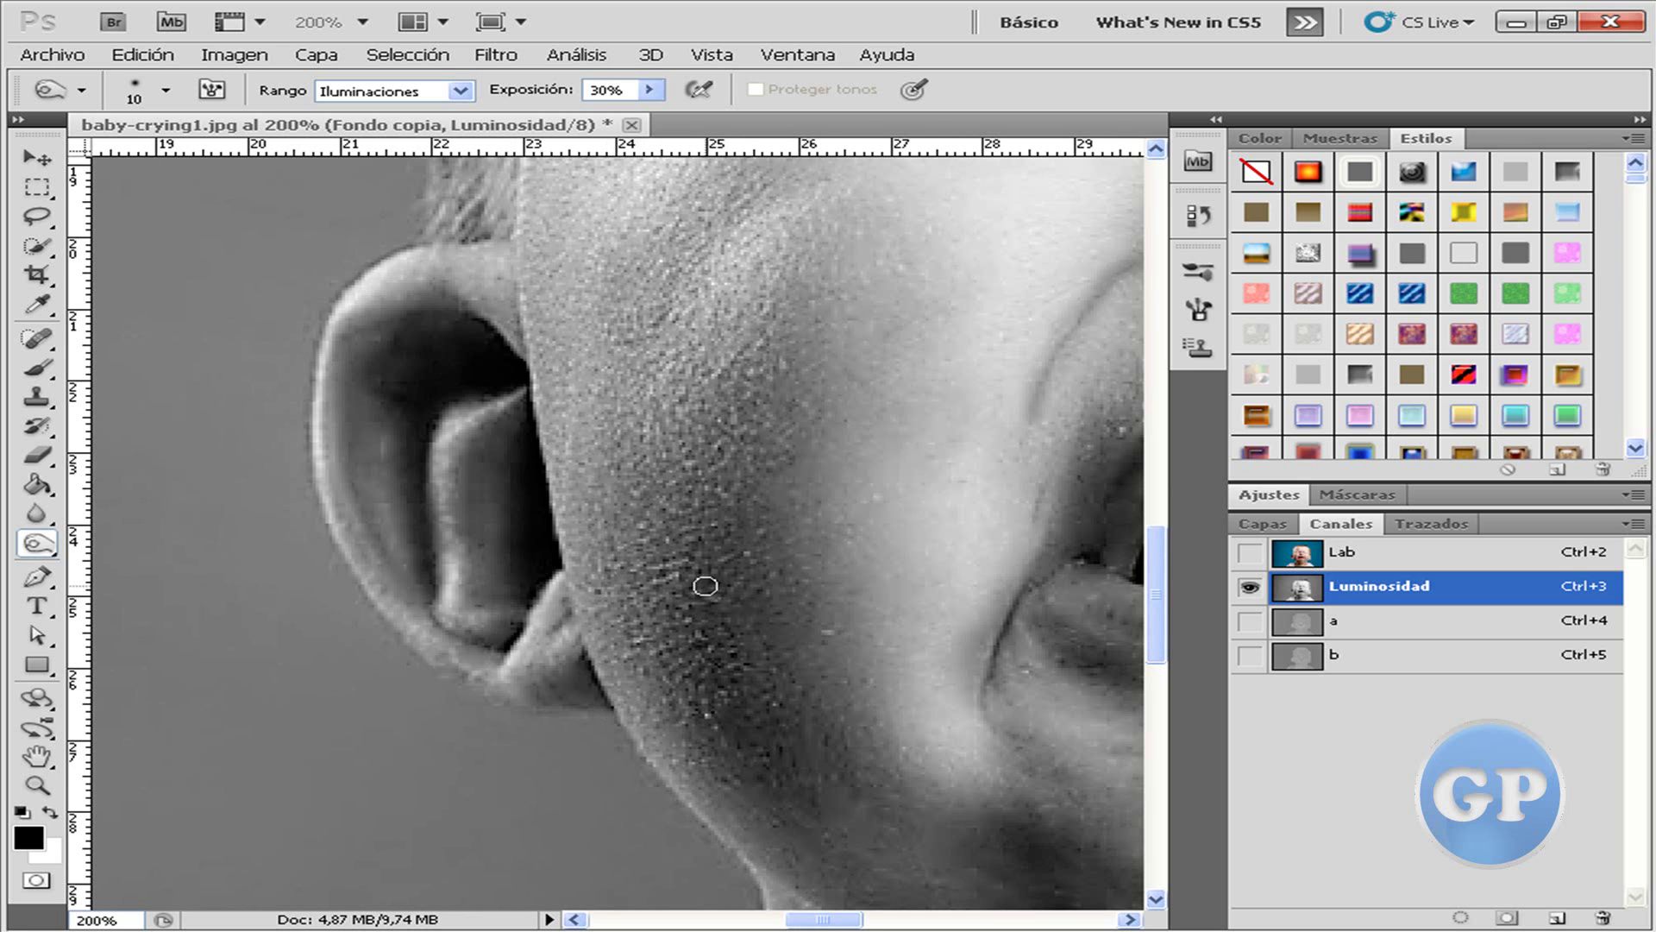
pyautogui.hotkey('ctrl', '-')
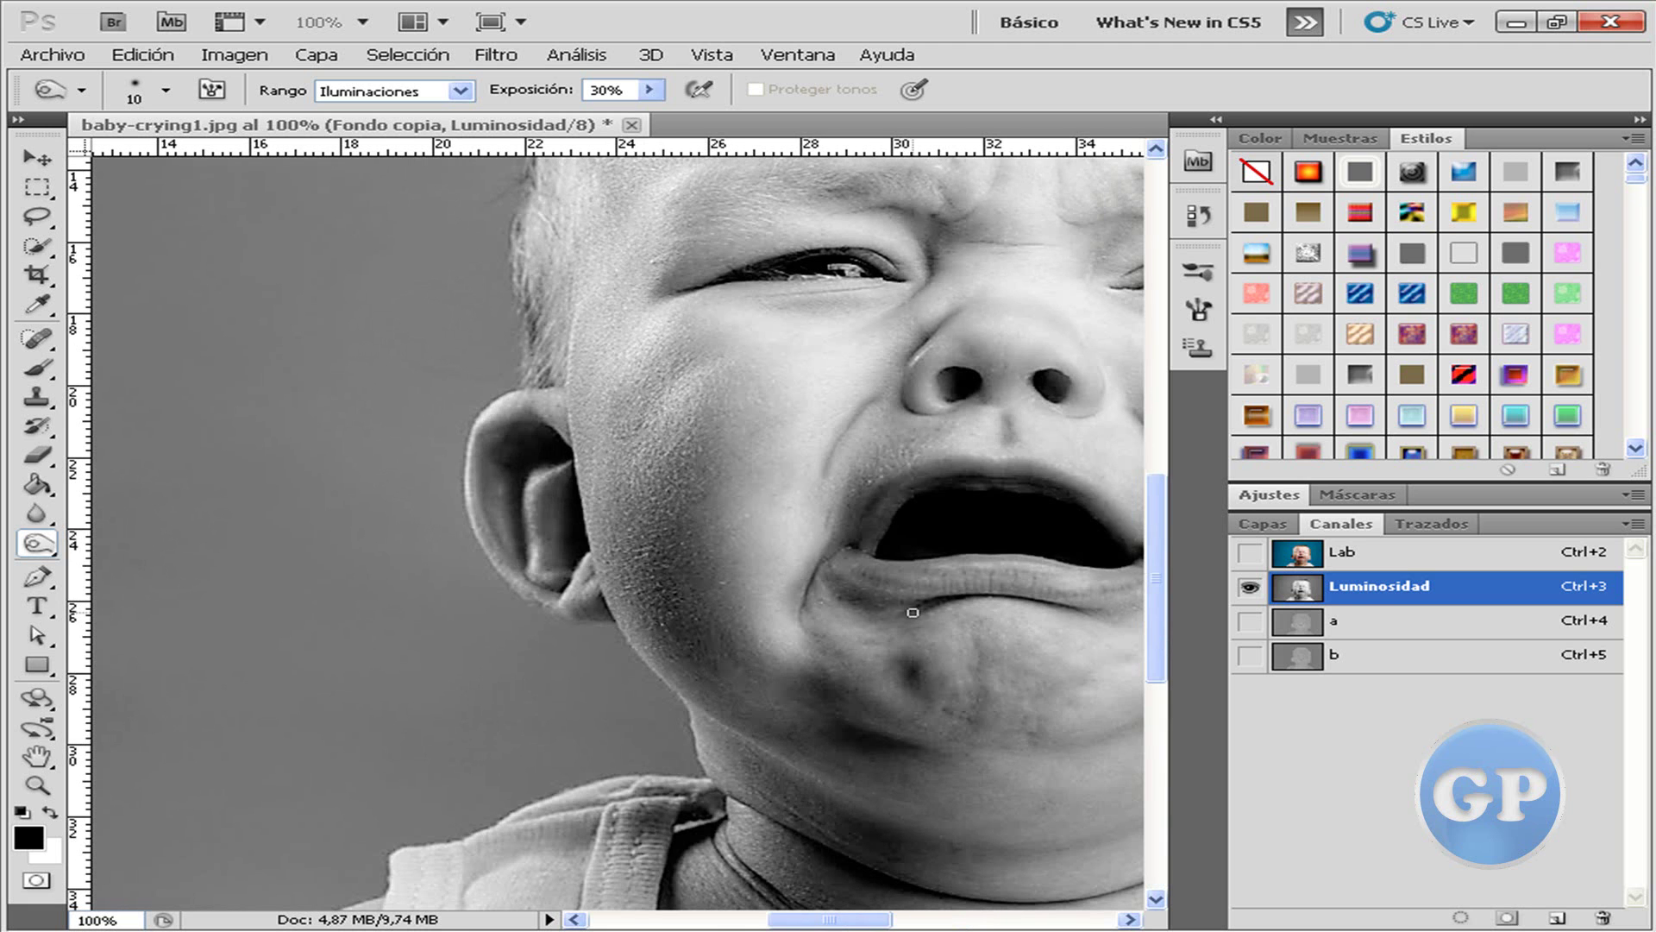
# Enlarge the brush to 63 px and darken the cheek and the neck crease up to the jaw.
pyautogui.rightClick(1015, 469)
pyautogui.moveTo(1085, 517); pyautogui.dragTo(1160, 521)
pyautogui.click(672, 466)
pyautogui.moveTo(684, 588)
pyautogui.mouseDown()
pyautogui.moveTo(645, 546)
pyautogui.moveTo(721, 377)
pyautogui.moveTo(618, 395)
pyautogui.moveTo(681, 595)
pyautogui.moveTo(738, 678)
pyautogui.mouseUp()
pyautogui.scroll(-3, 751, 677)
pyautogui.scroll(-2, 742, 603)
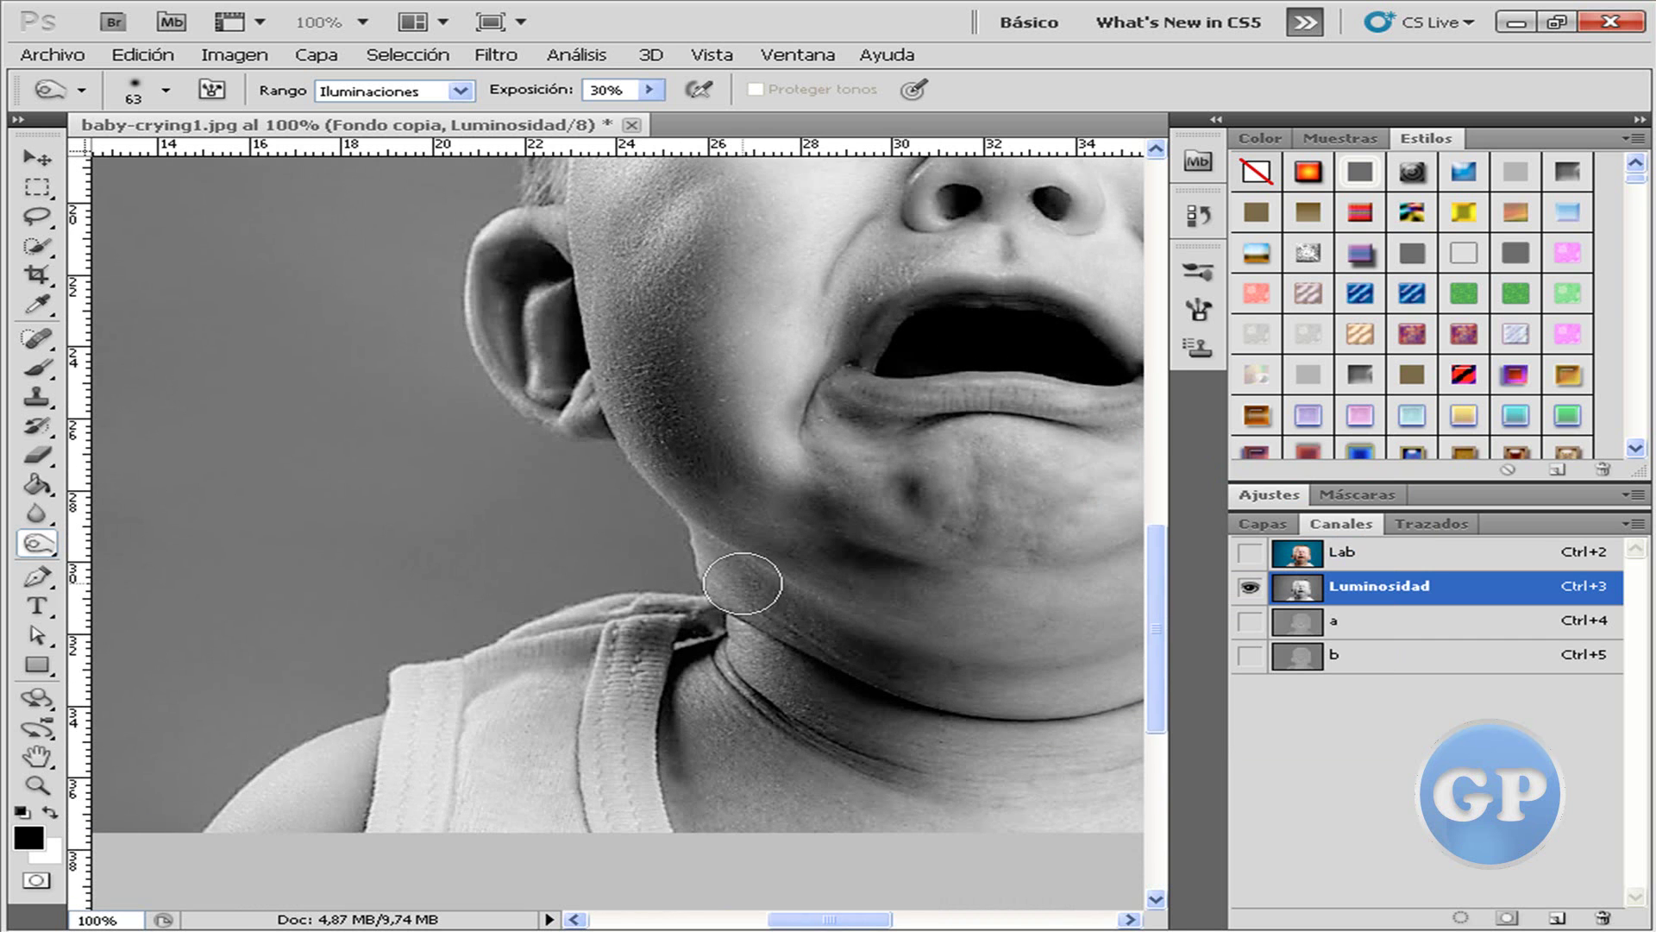
pyautogui.moveTo(758, 737)
pyautogui.mouseDown()
pyautogui.moveTo(692, 628)
pyautogui.moveTo(688, 747)
pyautogui.moveTo(872, 684)
pyautogui.moveTo(791, 585)
pyautogui.mouseUp()
# Darken the hair across the top of the head and along the edge from ear to temple.
pyautogui.scroll(5, 839, 655)
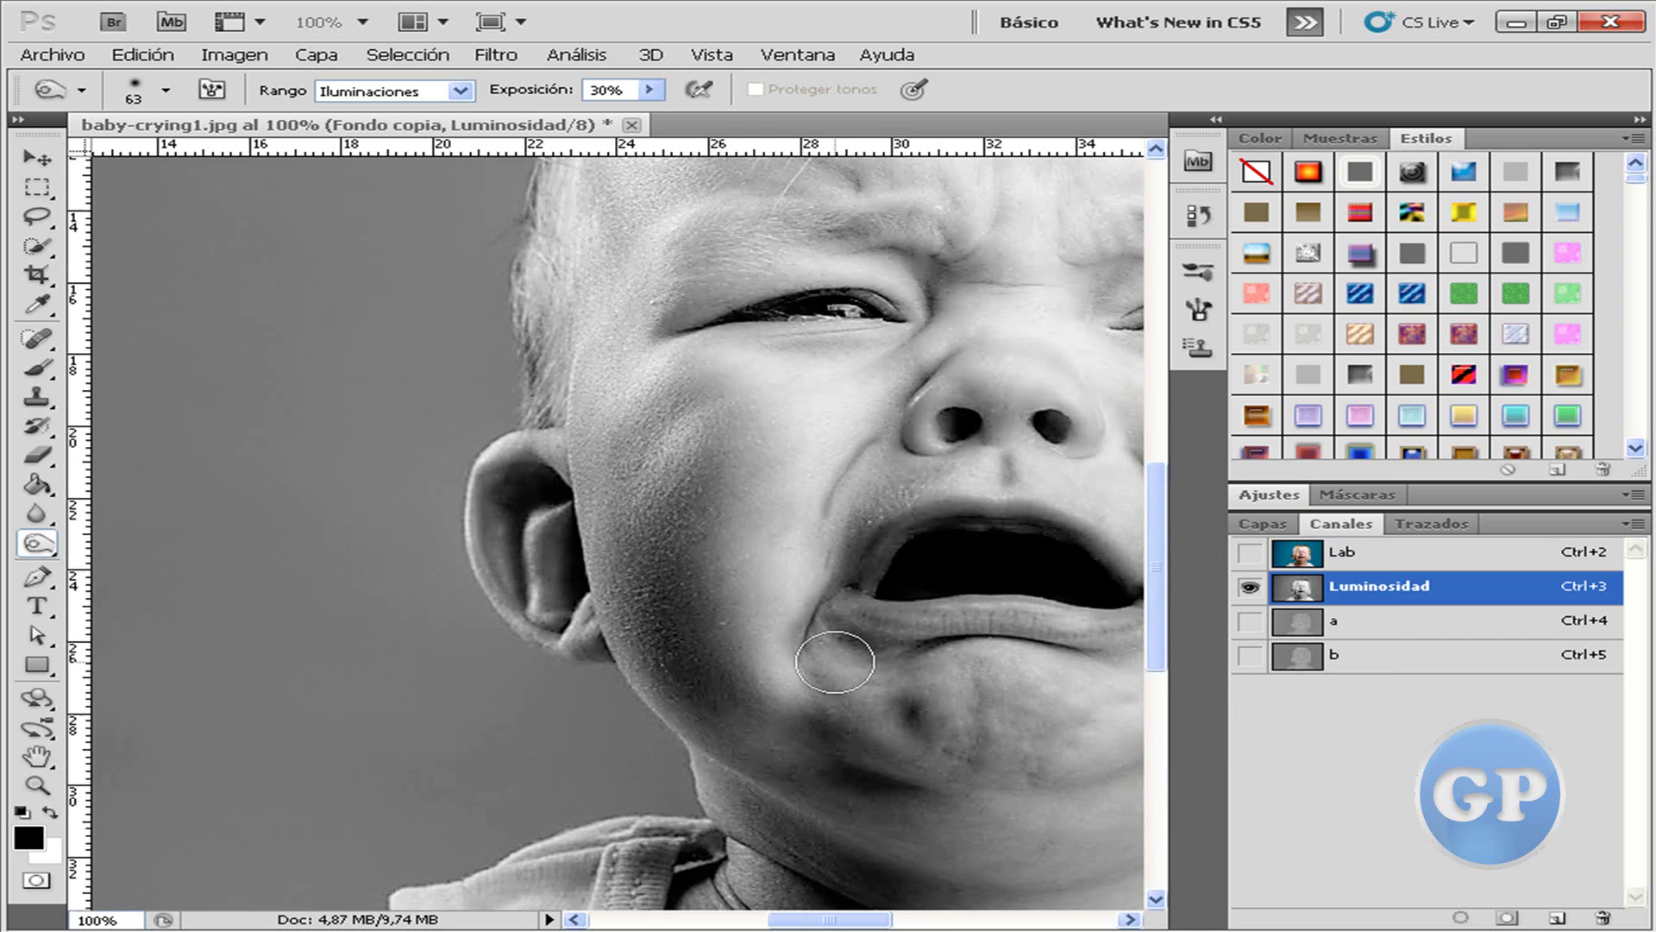
pyautogui.scroll(2, 924, 560)
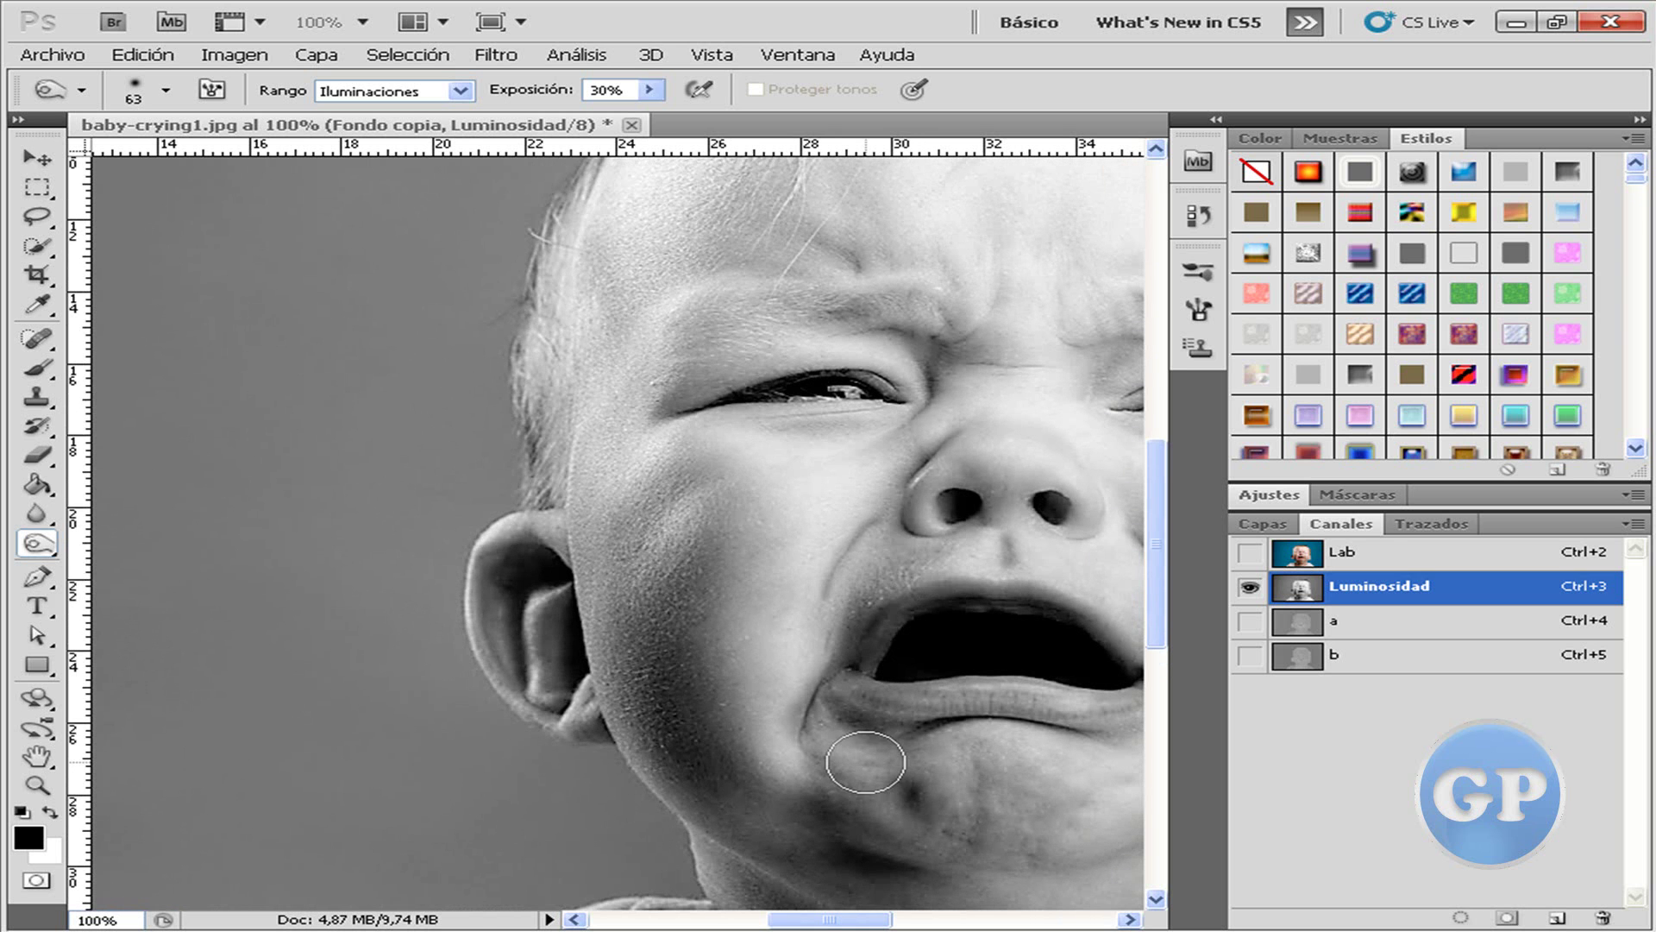
pyautogui.scroll(1, 850, 710)
pyautogui.scroll(3, 841, 709)
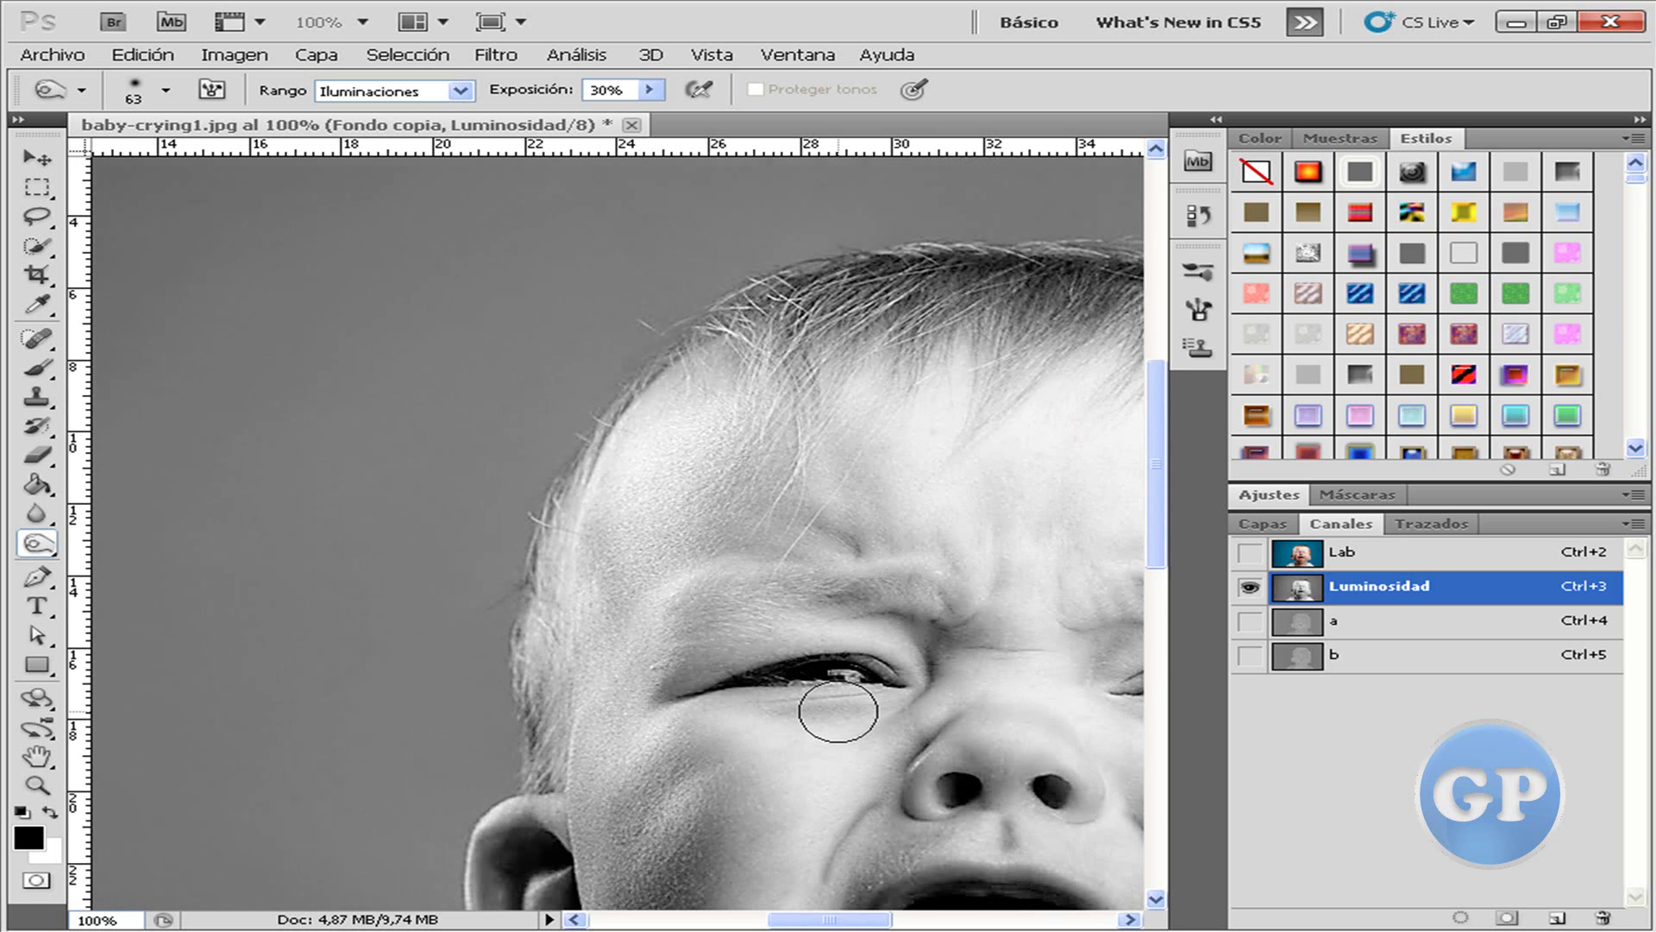
pyautogui.moveTo(854, 919); pyautogui.dragTo(894, 919)
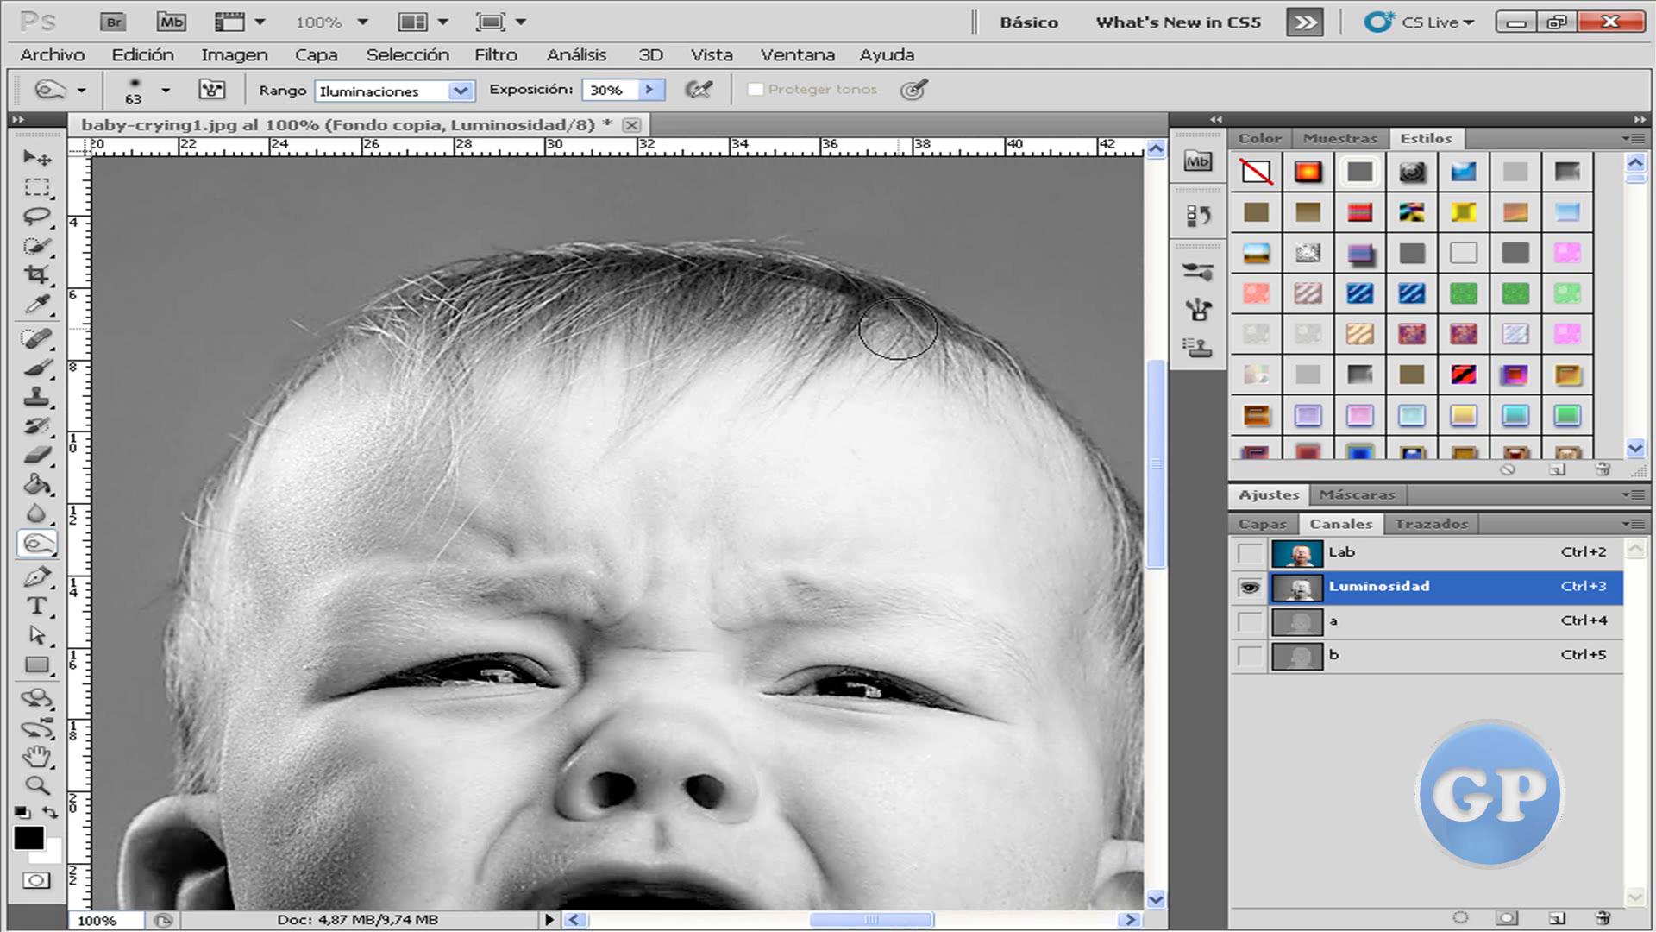
pyautogui.moveTo(816, 292); pyautogui.dragTo(602, 279)
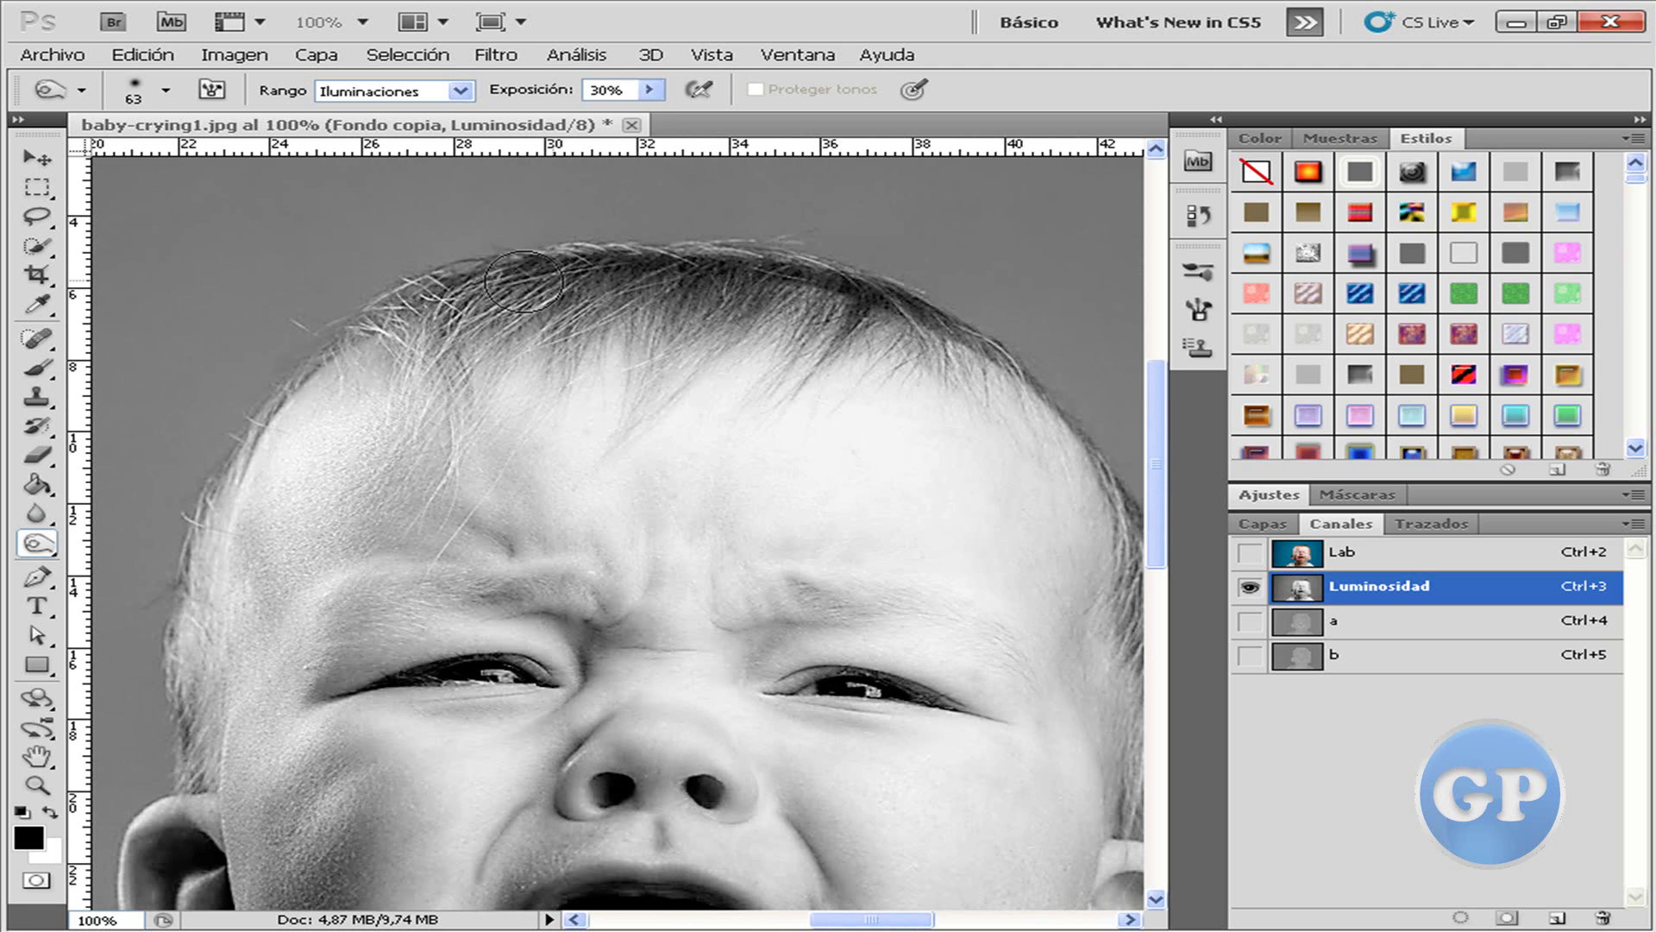
pyautogui.scroll(-2, 973, 491)
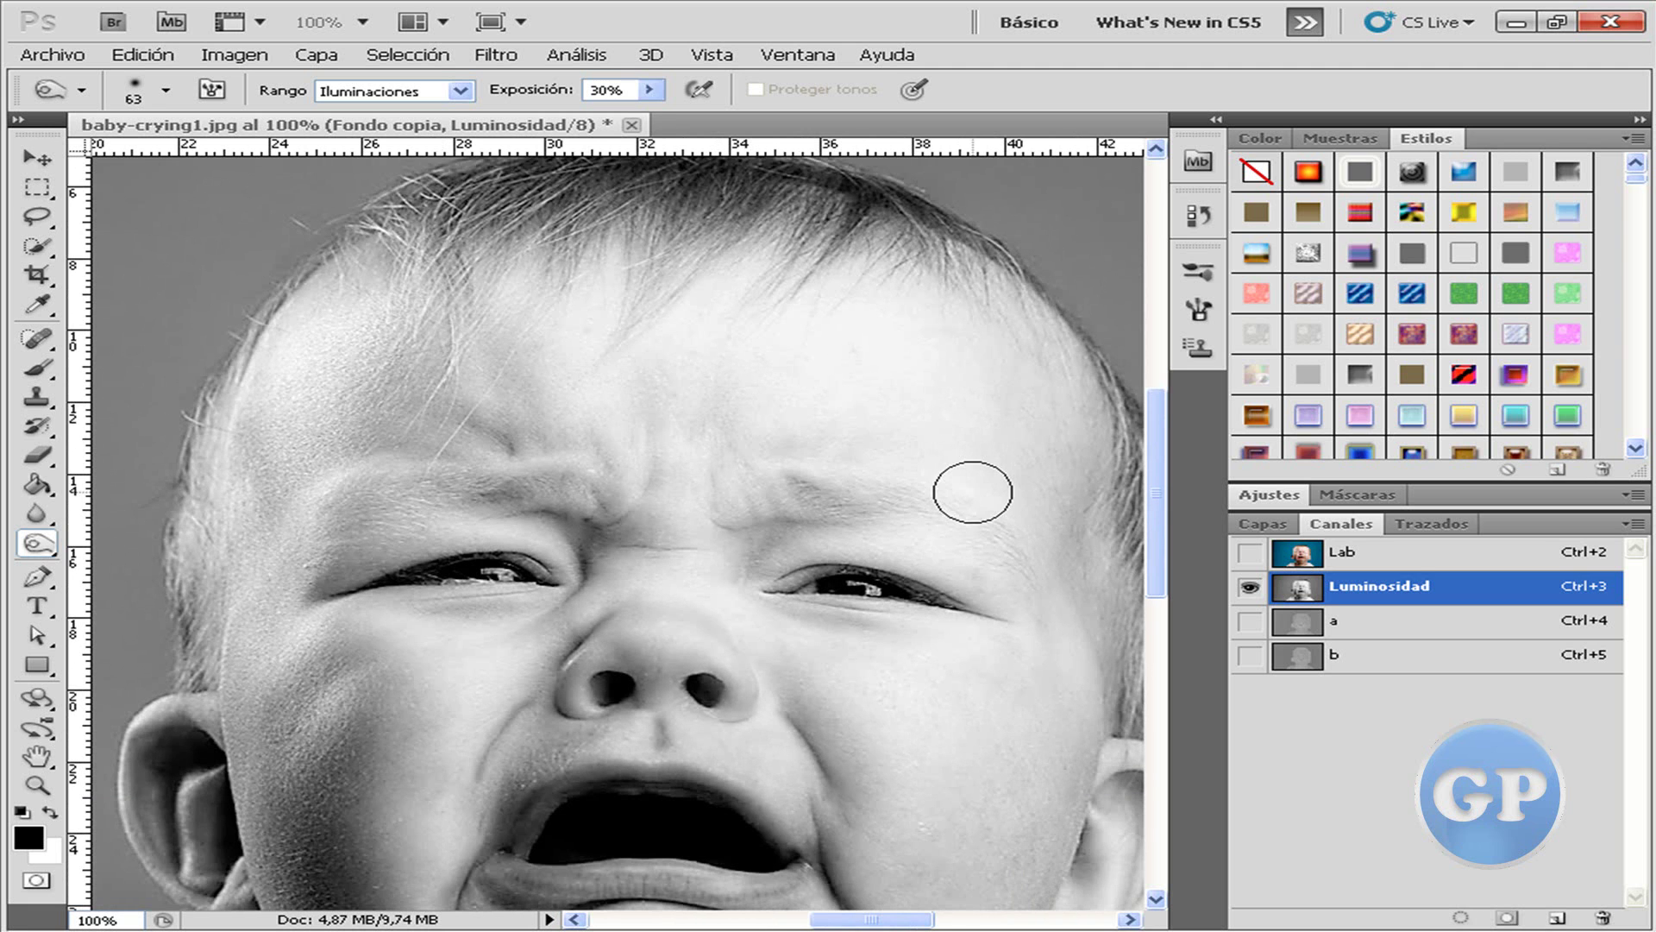
pyautogui.moveTo(919, 920); pyautogui.dragTo(953, 920)
pyautogui.moveTo(881, 763); pyautogui.dragTo(777, 391)
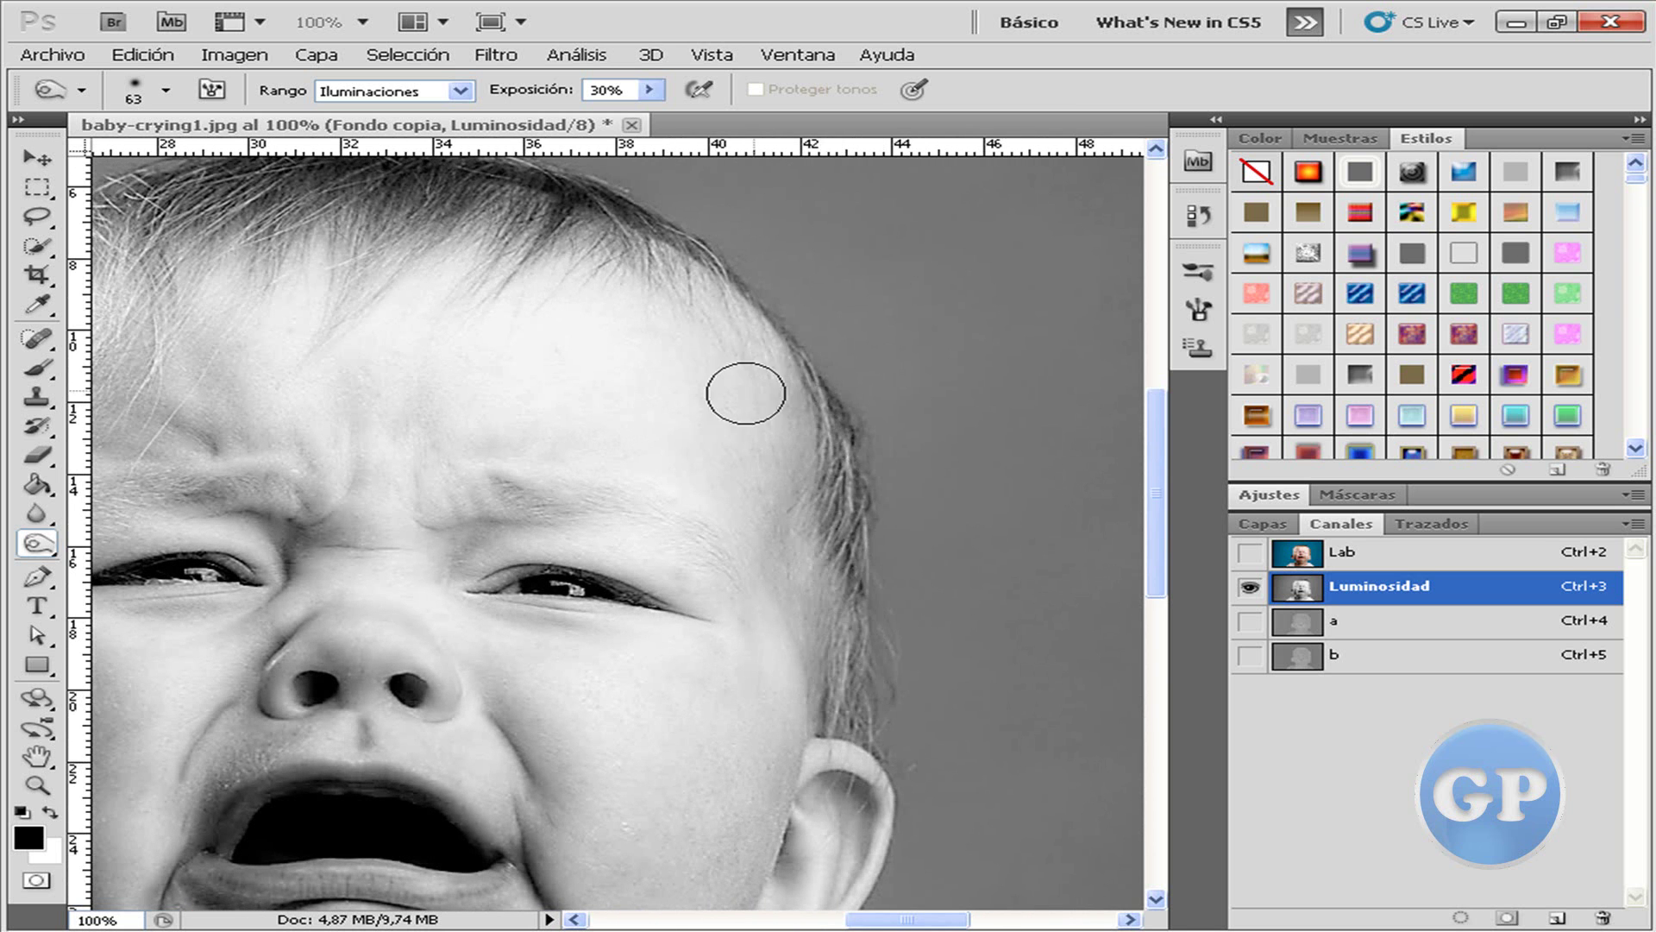
pyautogui.scroll(-2, 766, 547)
pyautogui.scroll(-3, 766, 552)
pyautogui.scroll(-3, 768, 561)
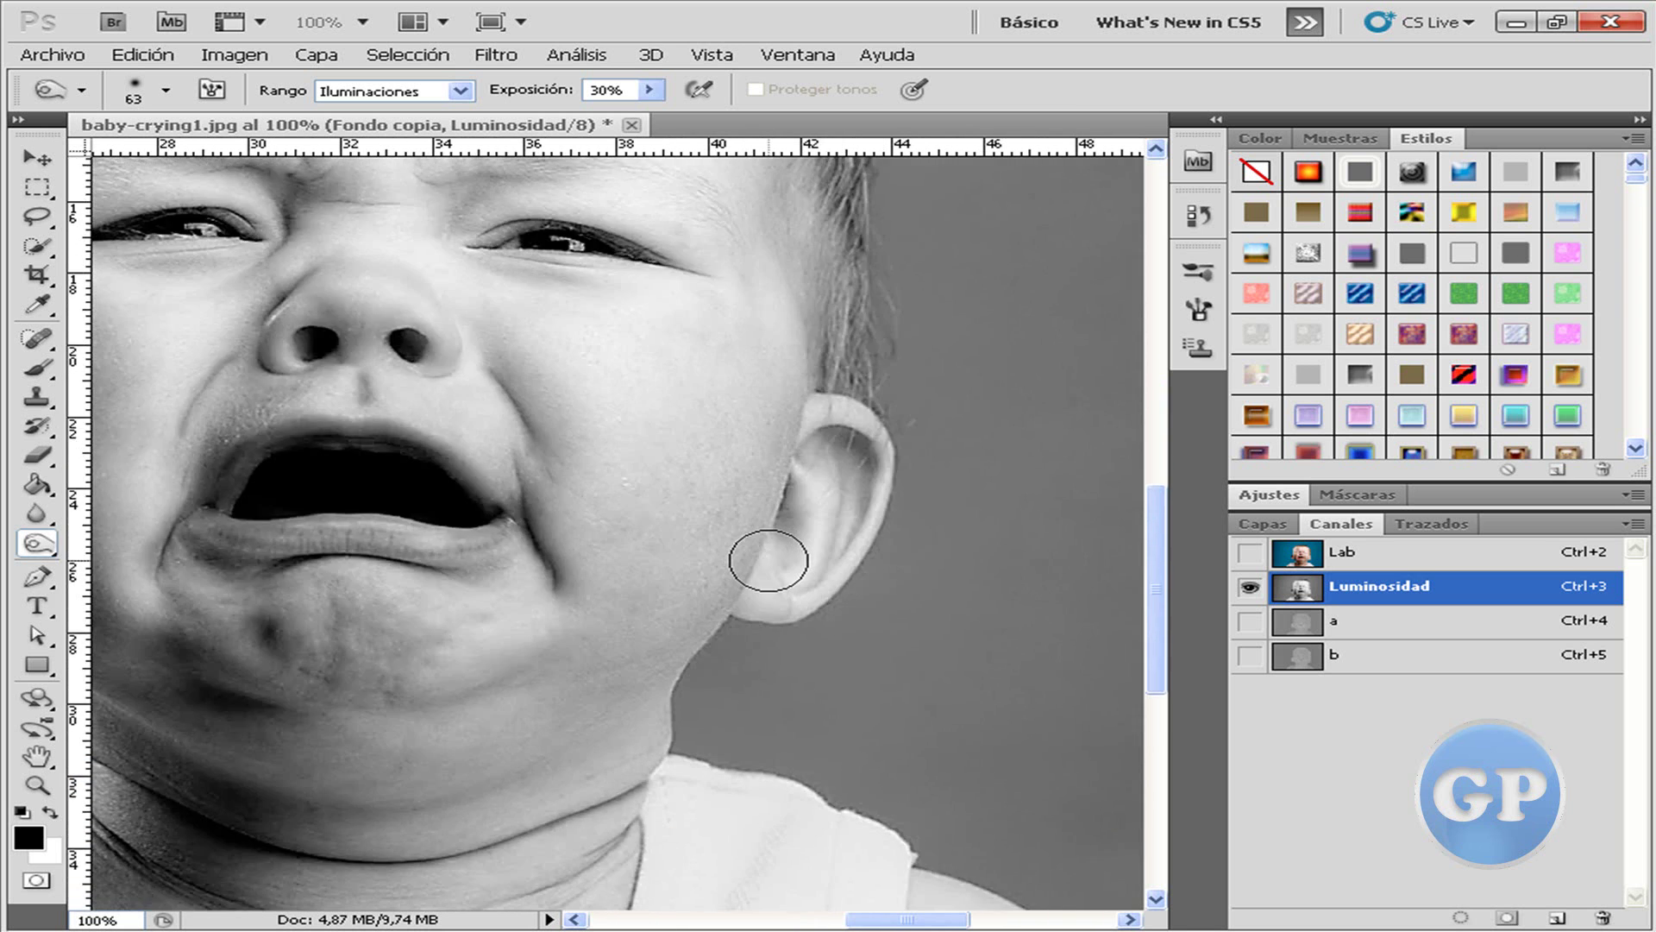
pyautogui.hotkey('ctrl', '-')
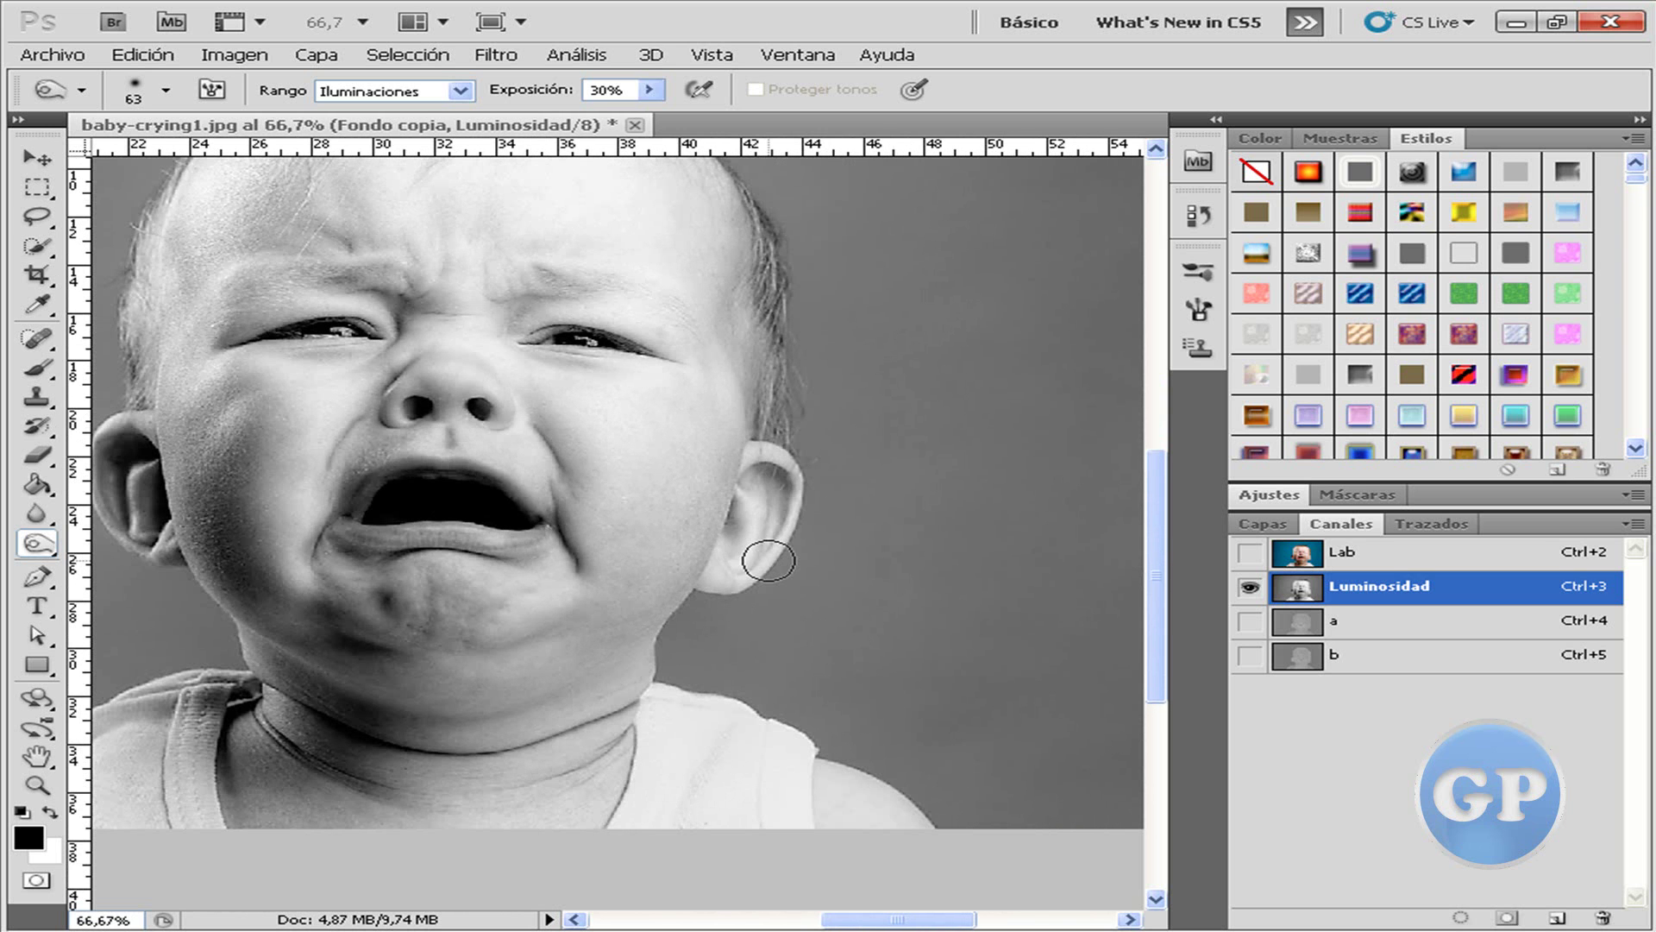
# Shrink the brush to about 20 px, then 10 px, and lighten the inside of the ear.
pyautogui.rightClick(846, 608)
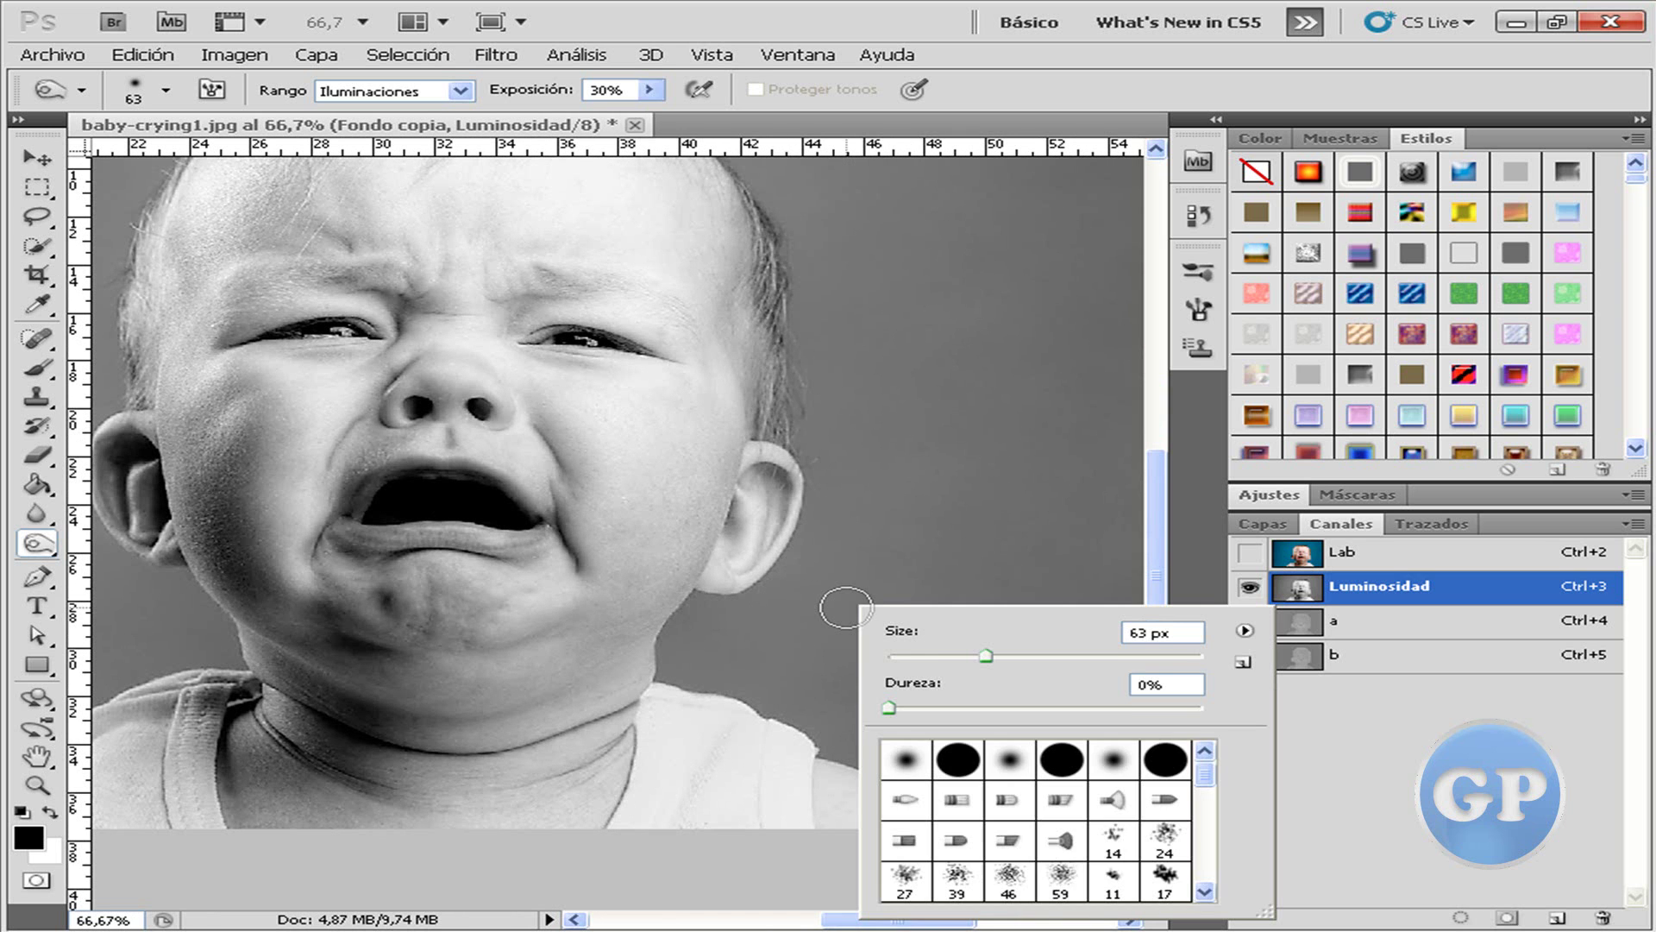
pyautogui.moveTo(954, 657); pyautogui.dragTo(916, 659)
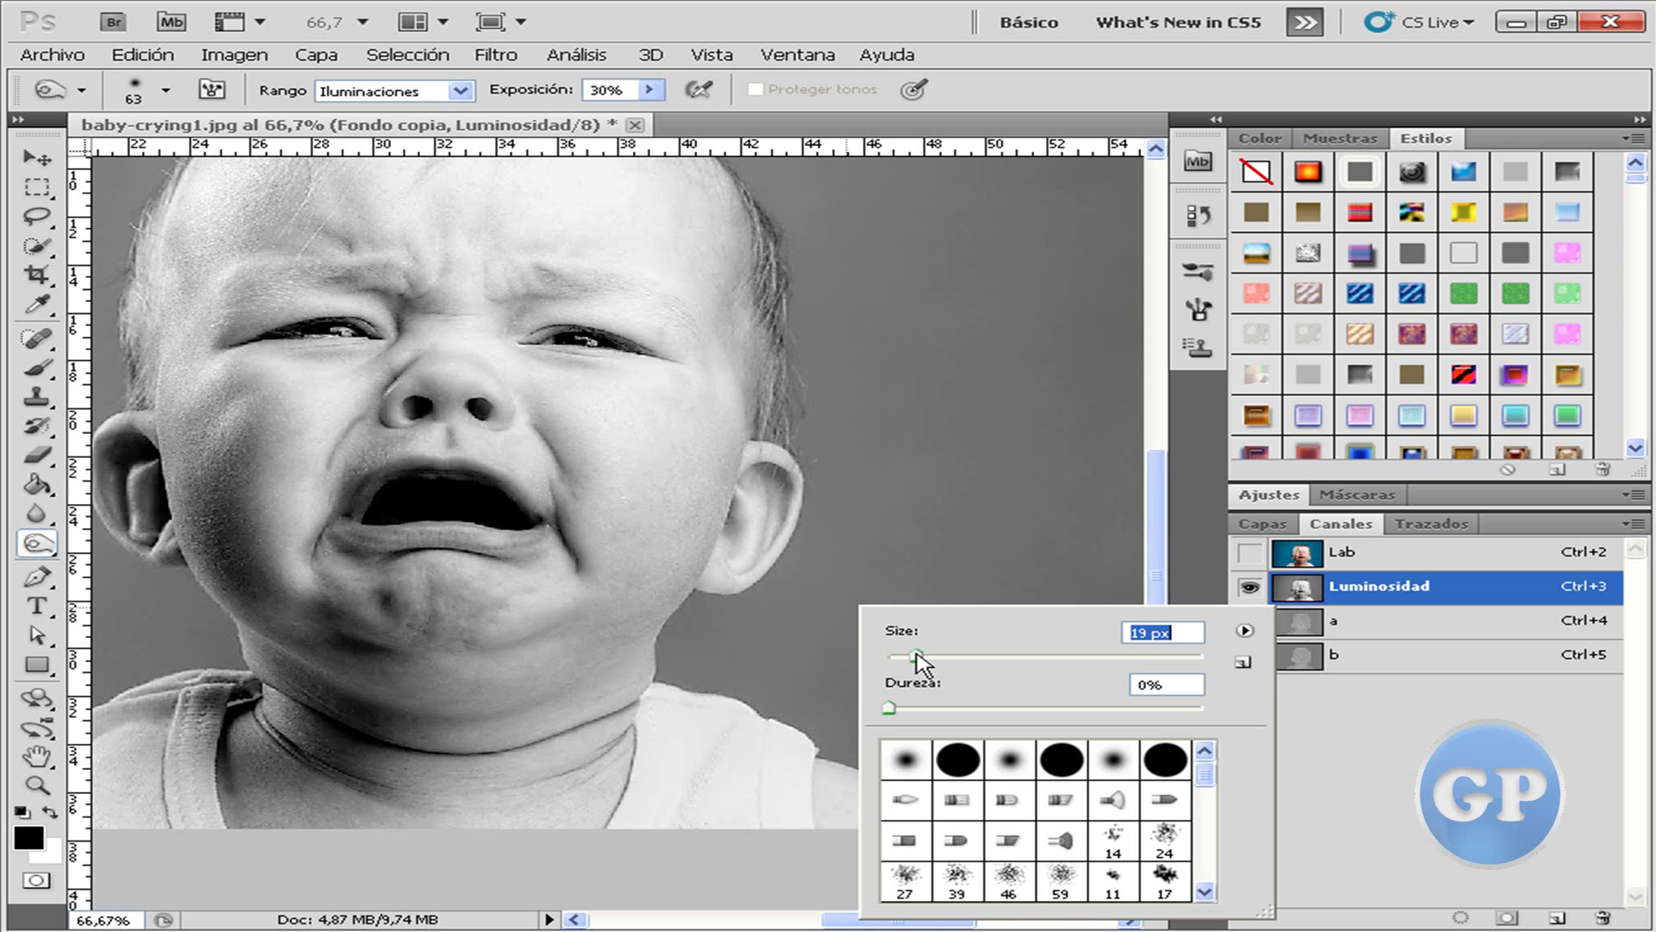
pyautogui.press('Return')
pyautogui.scroll(1, 380, 451)
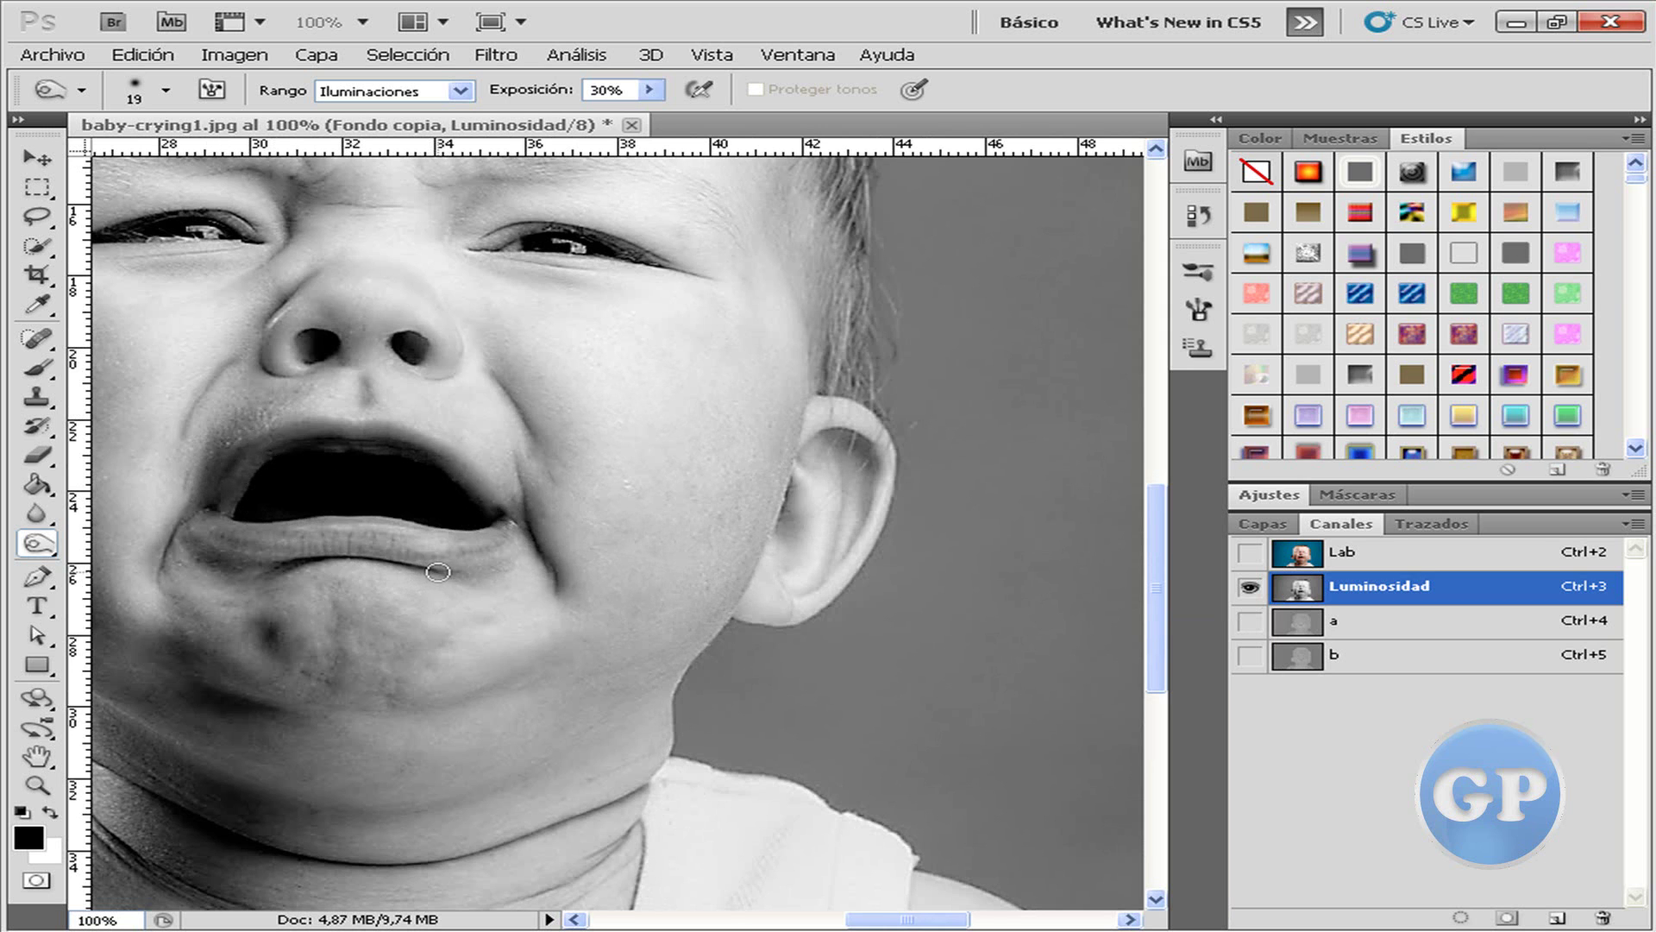
pyautogui.rightClick(521, 569)
pyautogui.moveTo(591, 618); pyautogui.dragTo(577, 618)
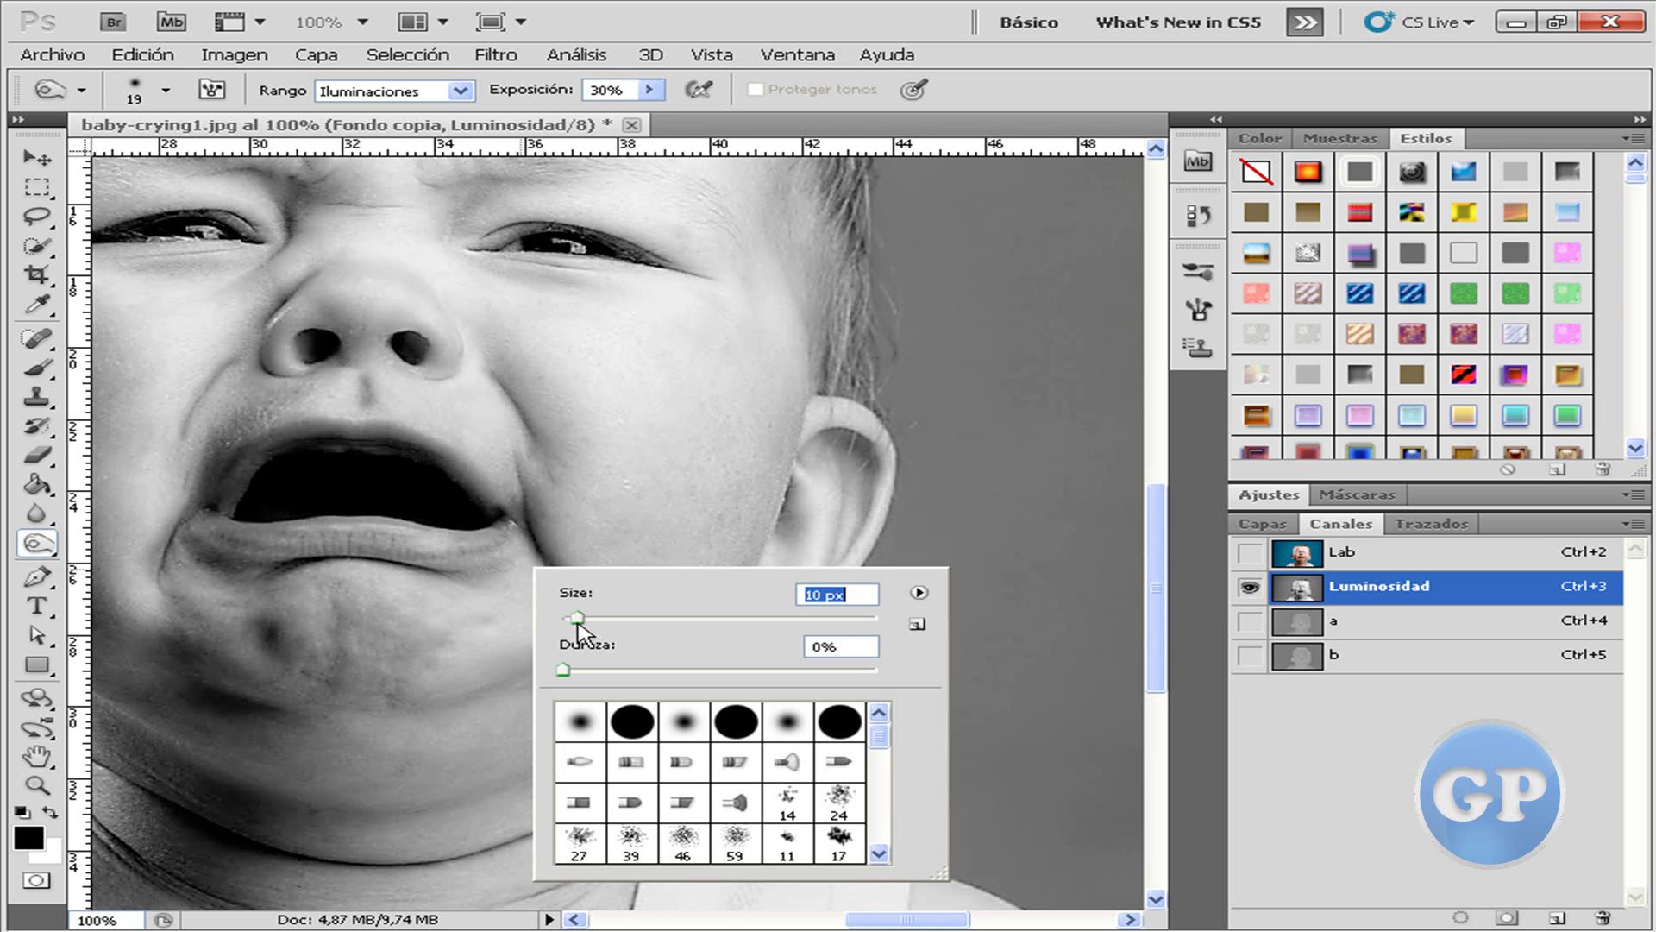
pyautogui.click(436, 572)
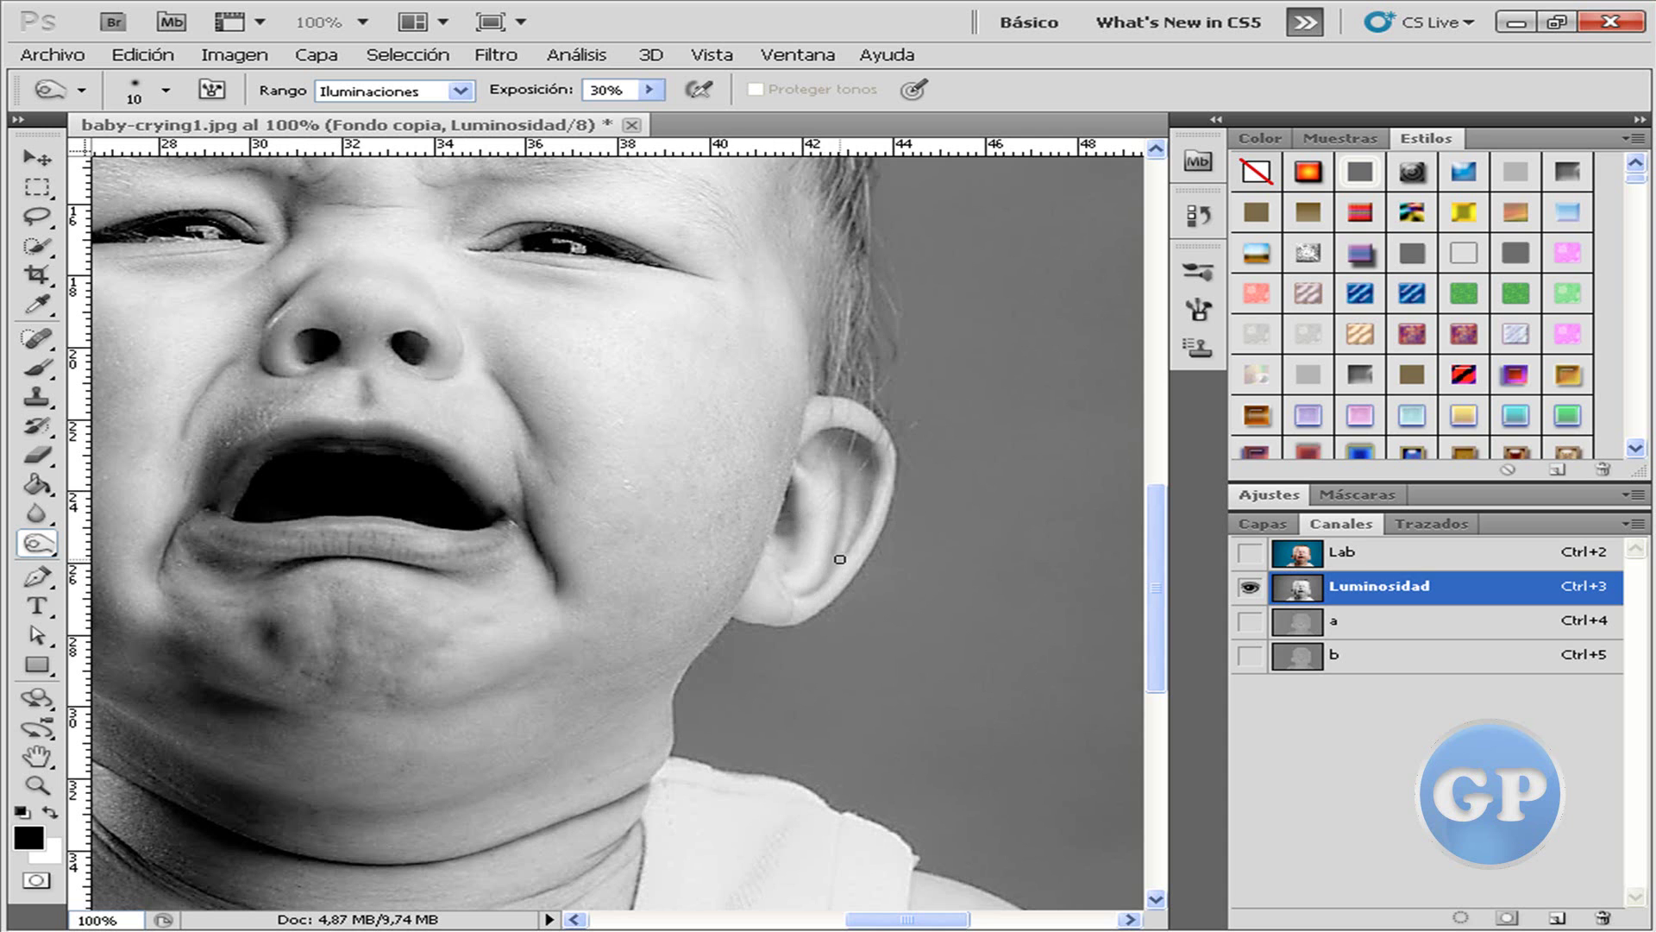
pyautogui.moveTo(846, 548); pyautogui.dragTo(868, 502)
# Enlarge the brush to 17 px and deepen the shading inside the ear.
pyautogui.rightClick(1026, 549)
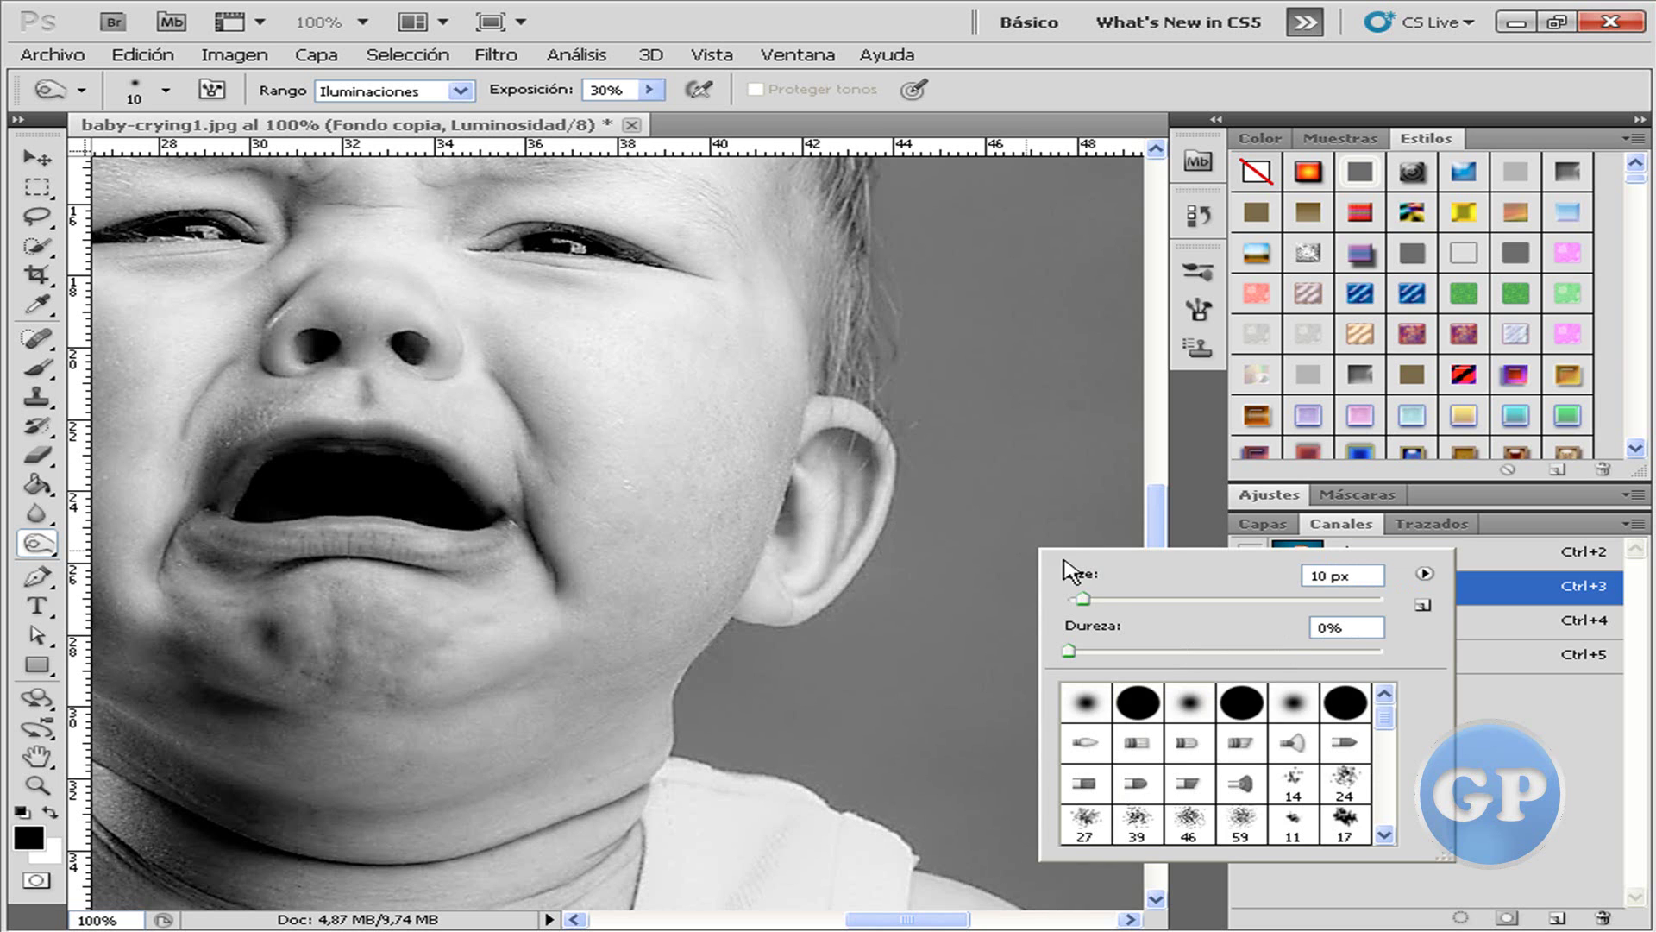
pyautogui.moveTo(1085, 598); pyautogui.dragTo(1095, 597)
pyautogui.press('Return')
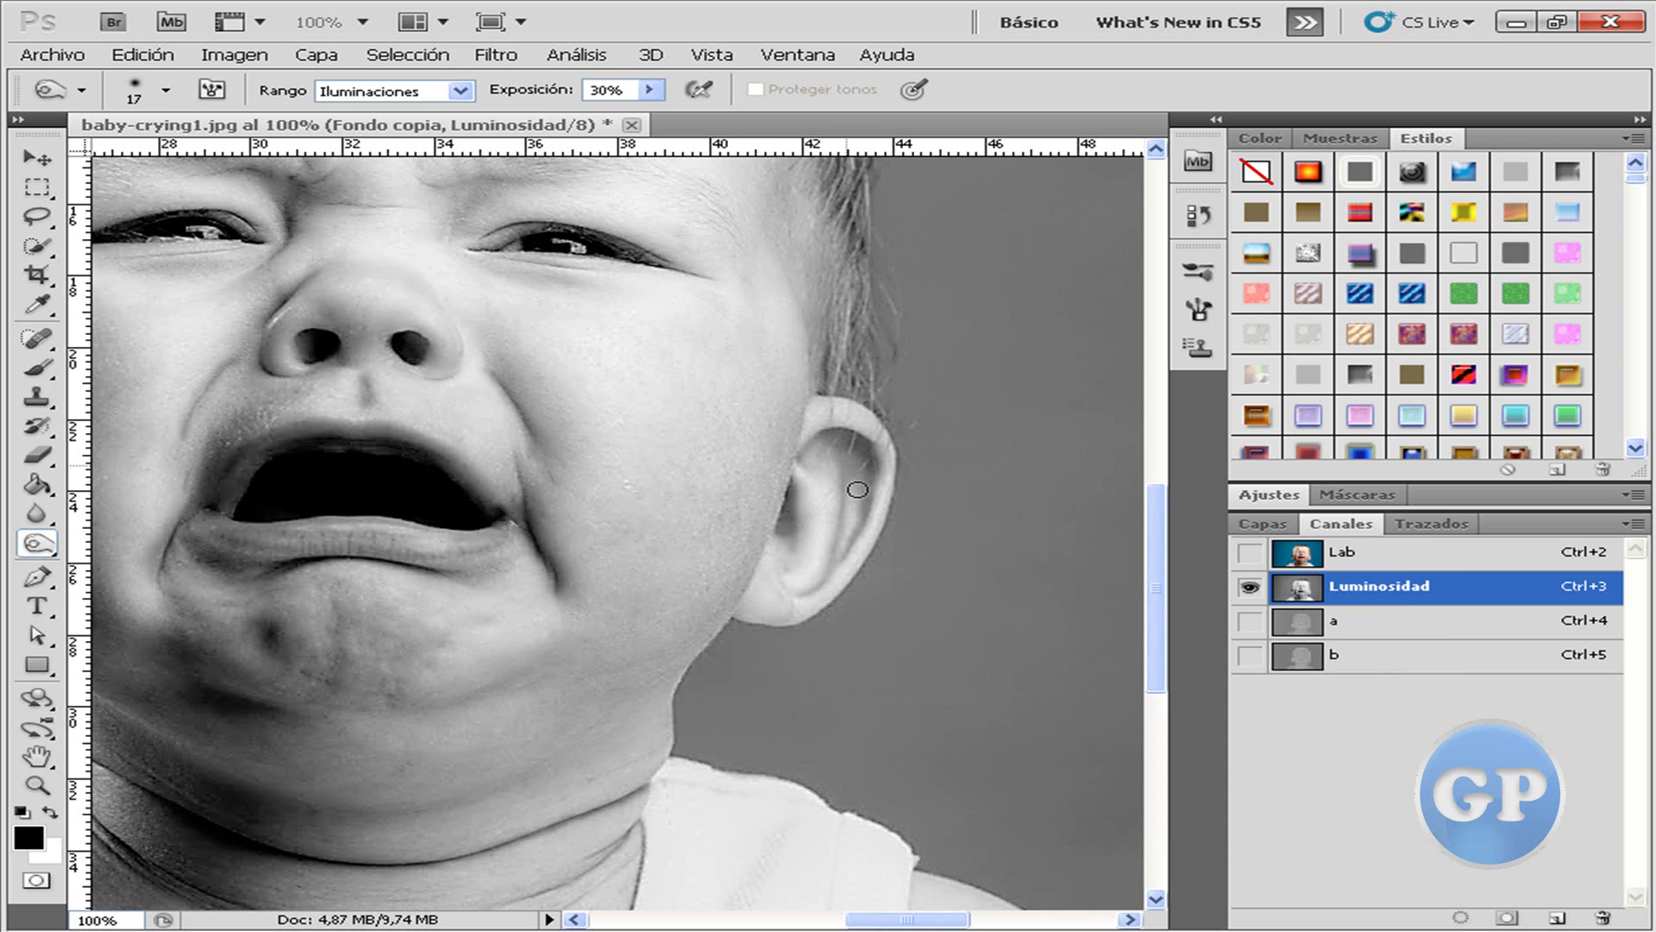
pyautogui.moveTo(843, 446); pyautogui.dragTo(835, 569)
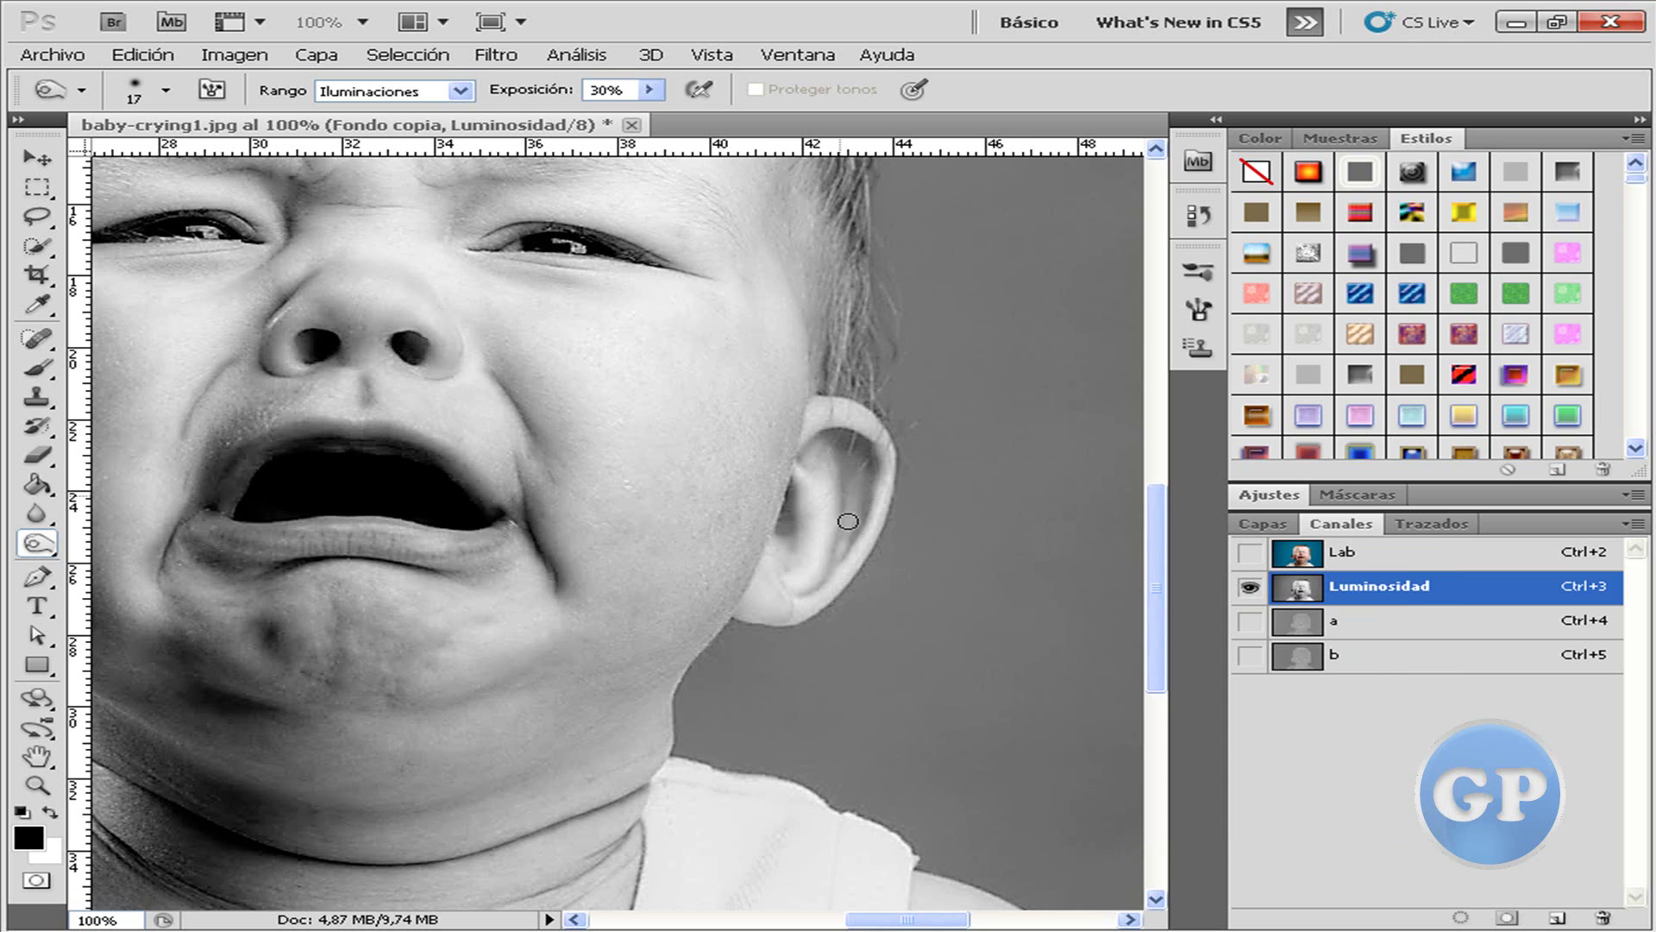
# Scroll up toward the brows and shrink the brush to 12 px.
pyautogui.scroll(2, 711, 669)
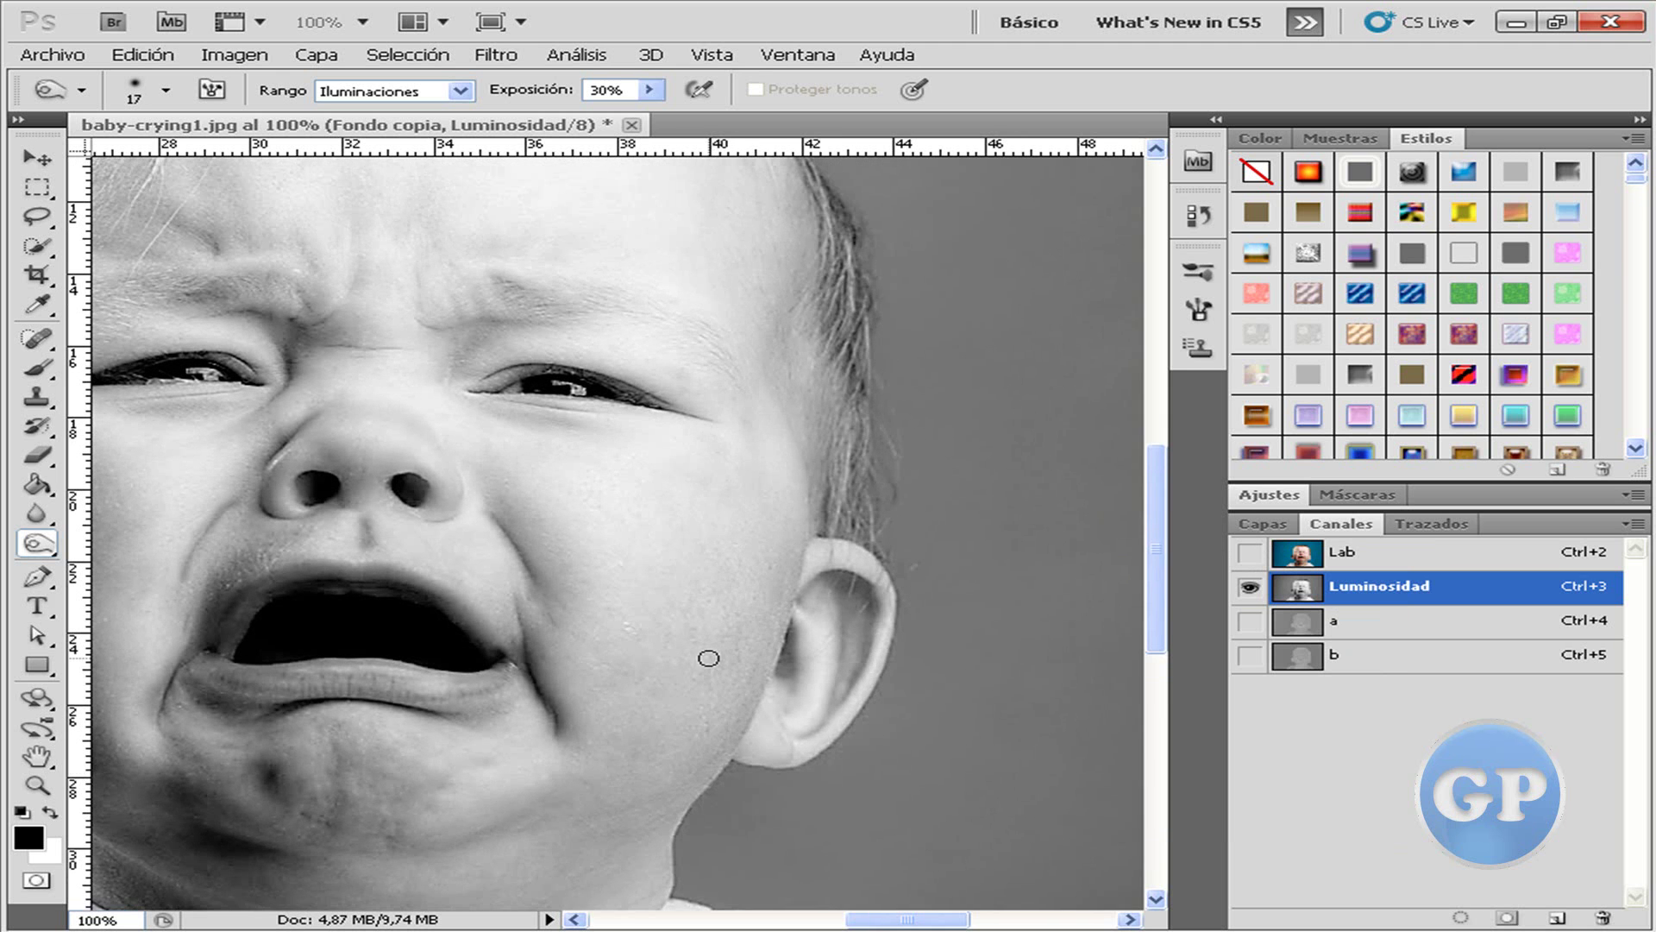
pyautogui.scroll(1, 703, 660)
pyautogui.scroll(1, 694, 655)
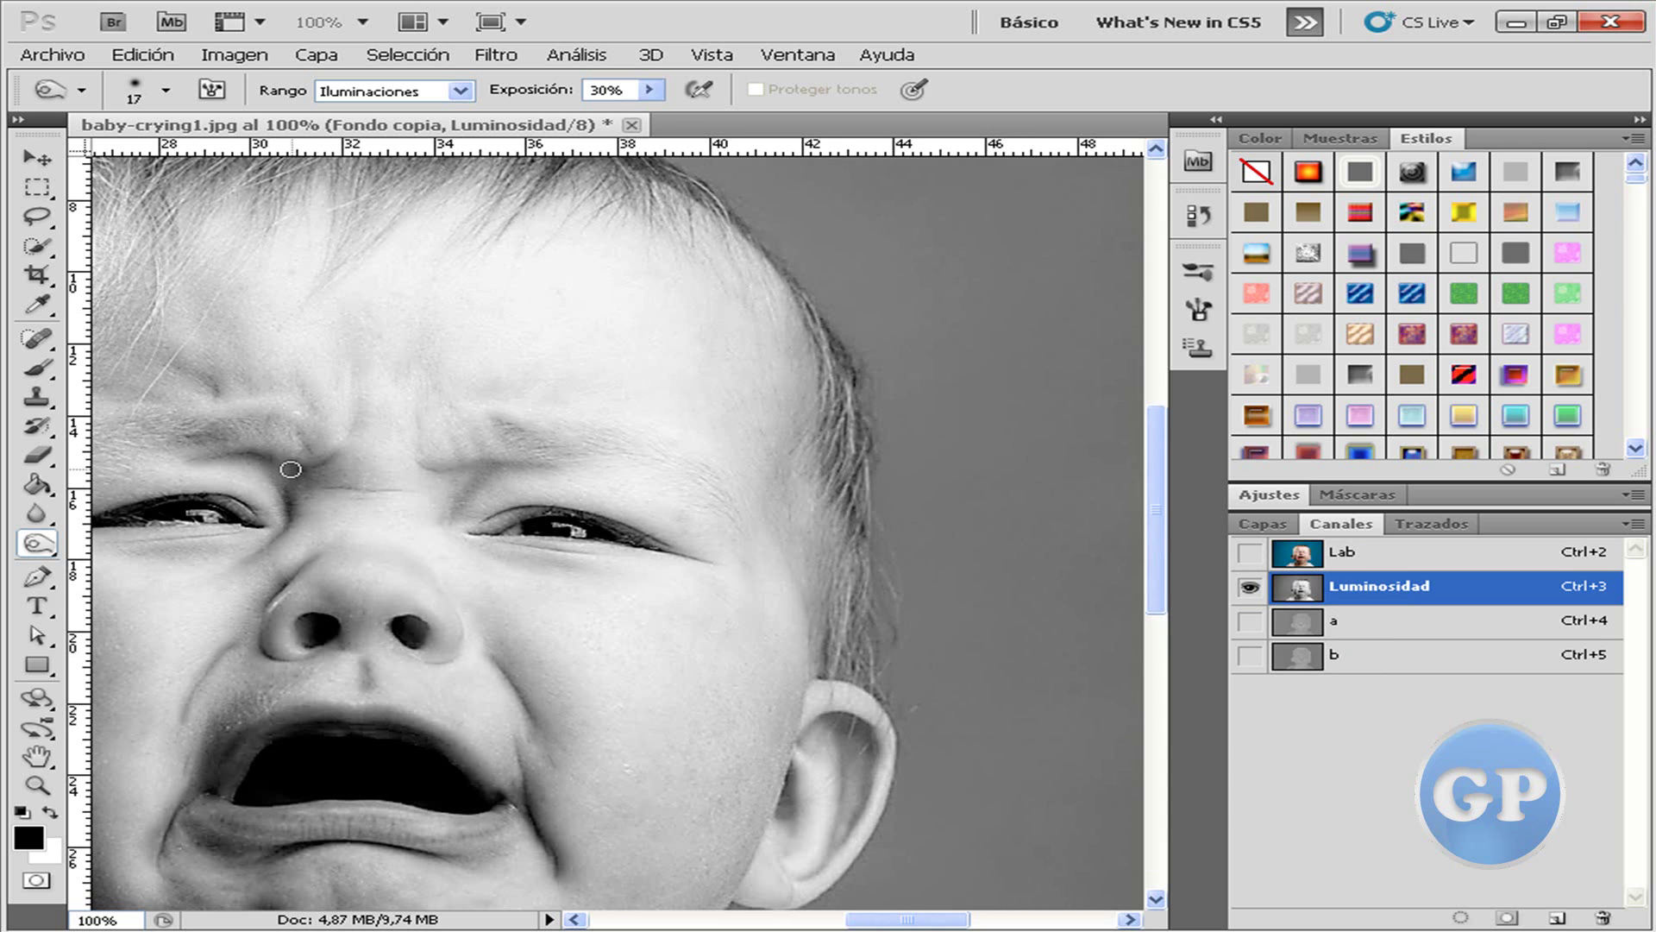
pyautogui.rightClick(332, 521)
pyautogui.moveTo(401, 569); pyautogui.dragTo(392, 569)
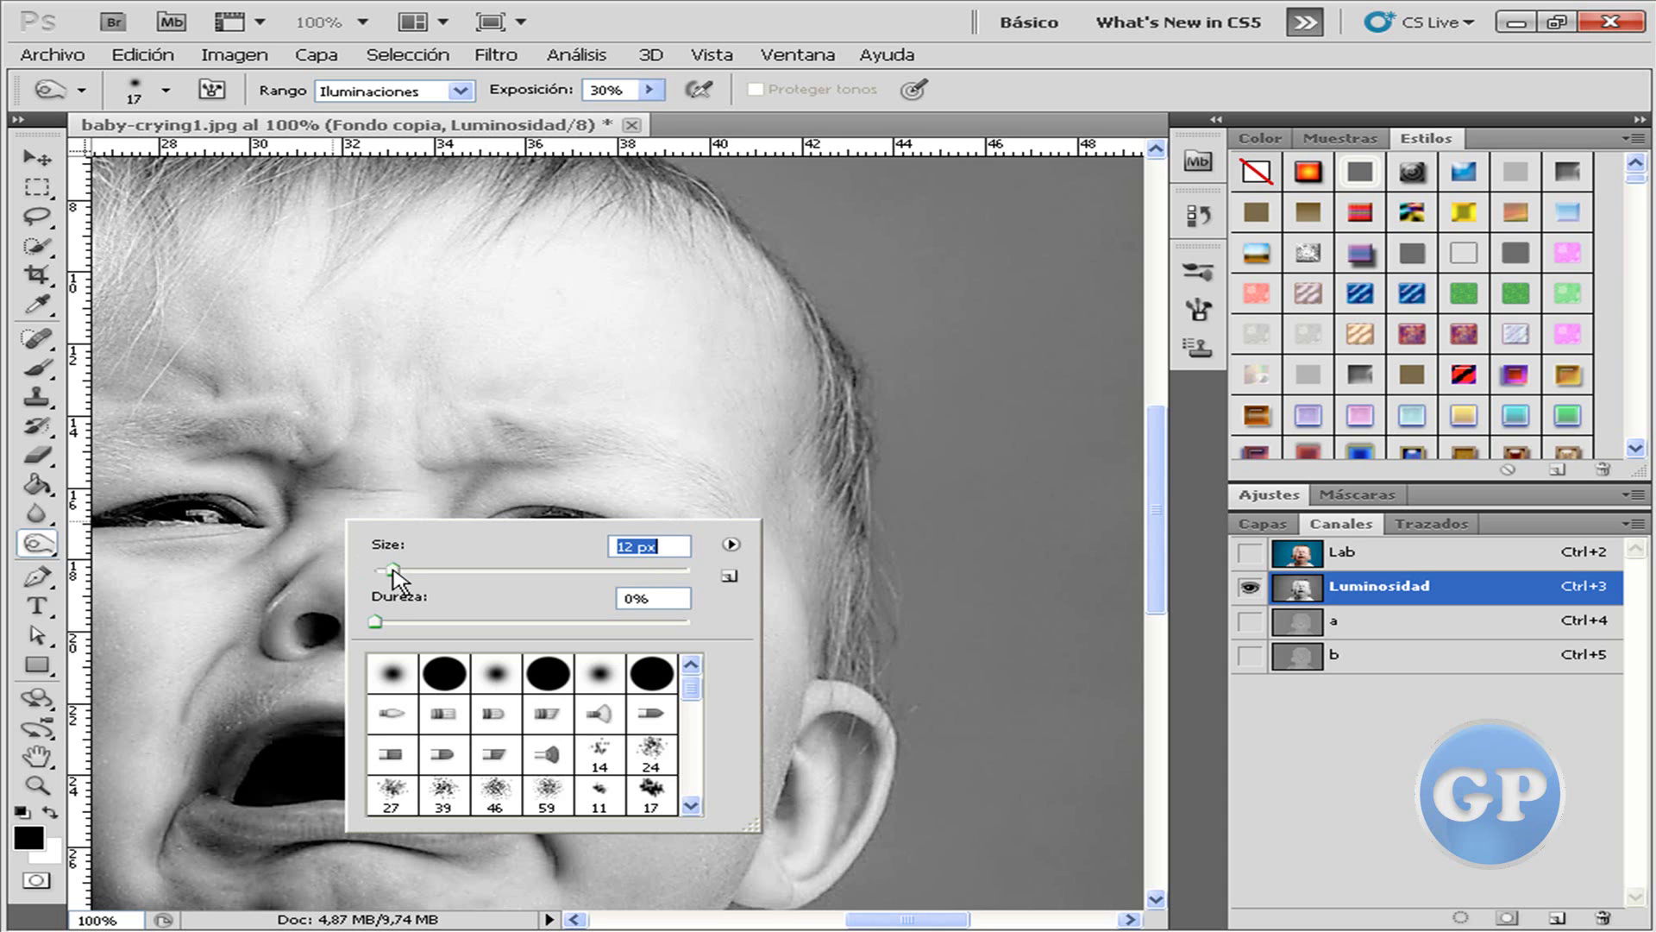
pyautogui.click(323, 489)
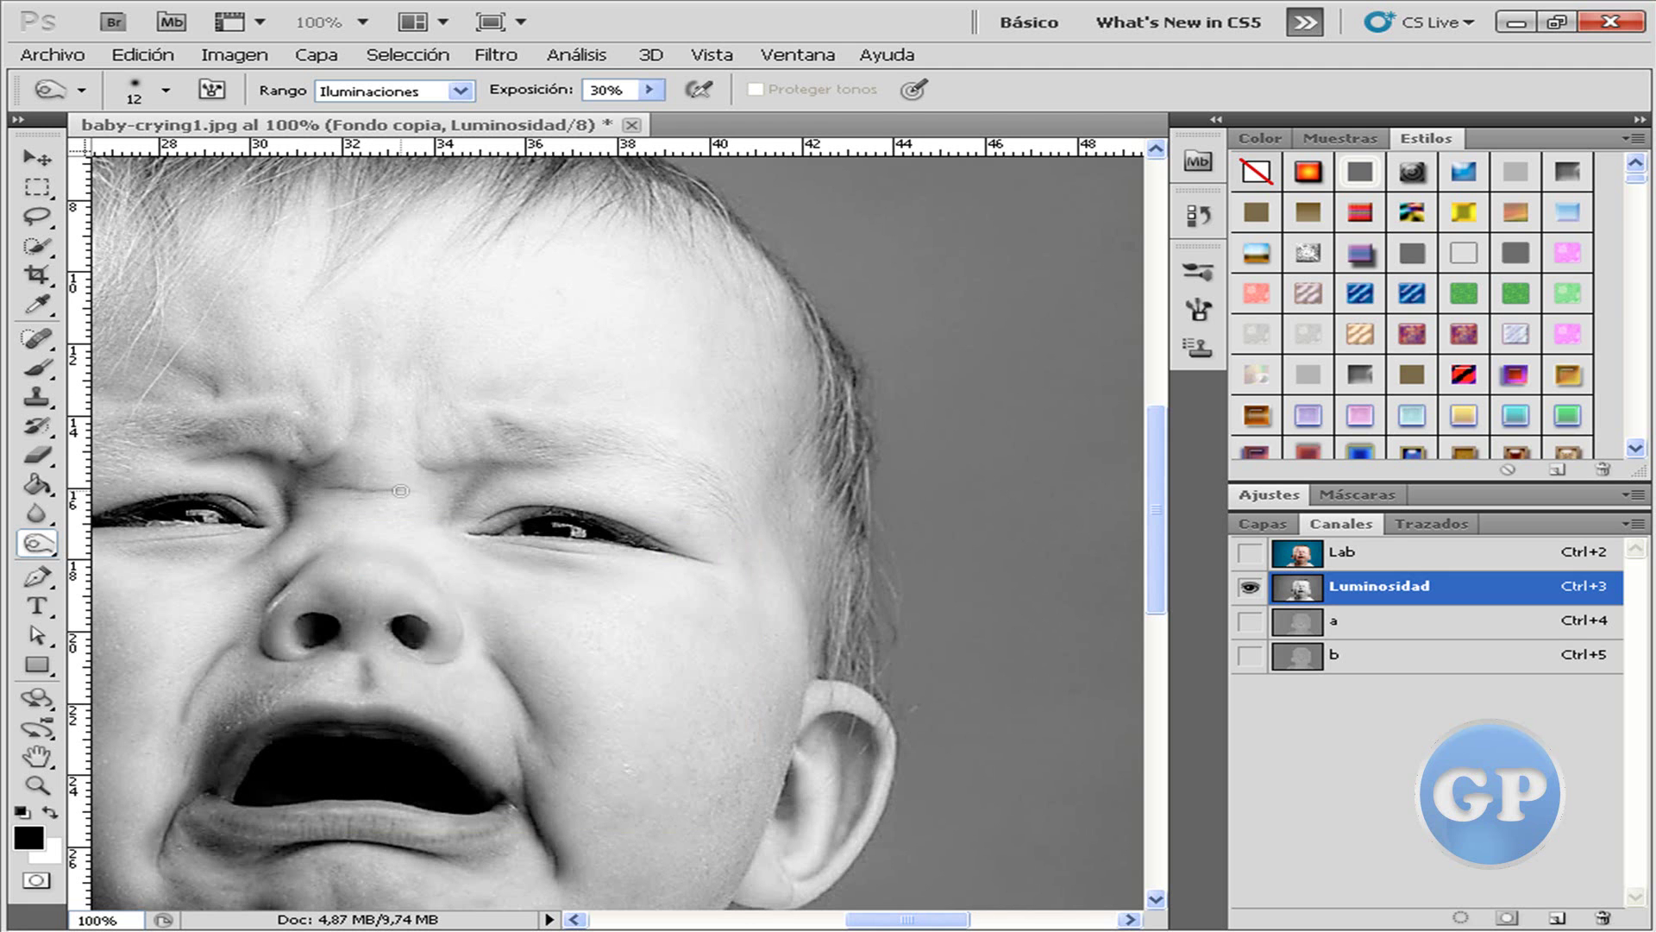
# With an 8 px brush, darken the right-hand eye's upper lash line, inner corner and lower lash line.
pyautogui.scroll(1, 496, 533)
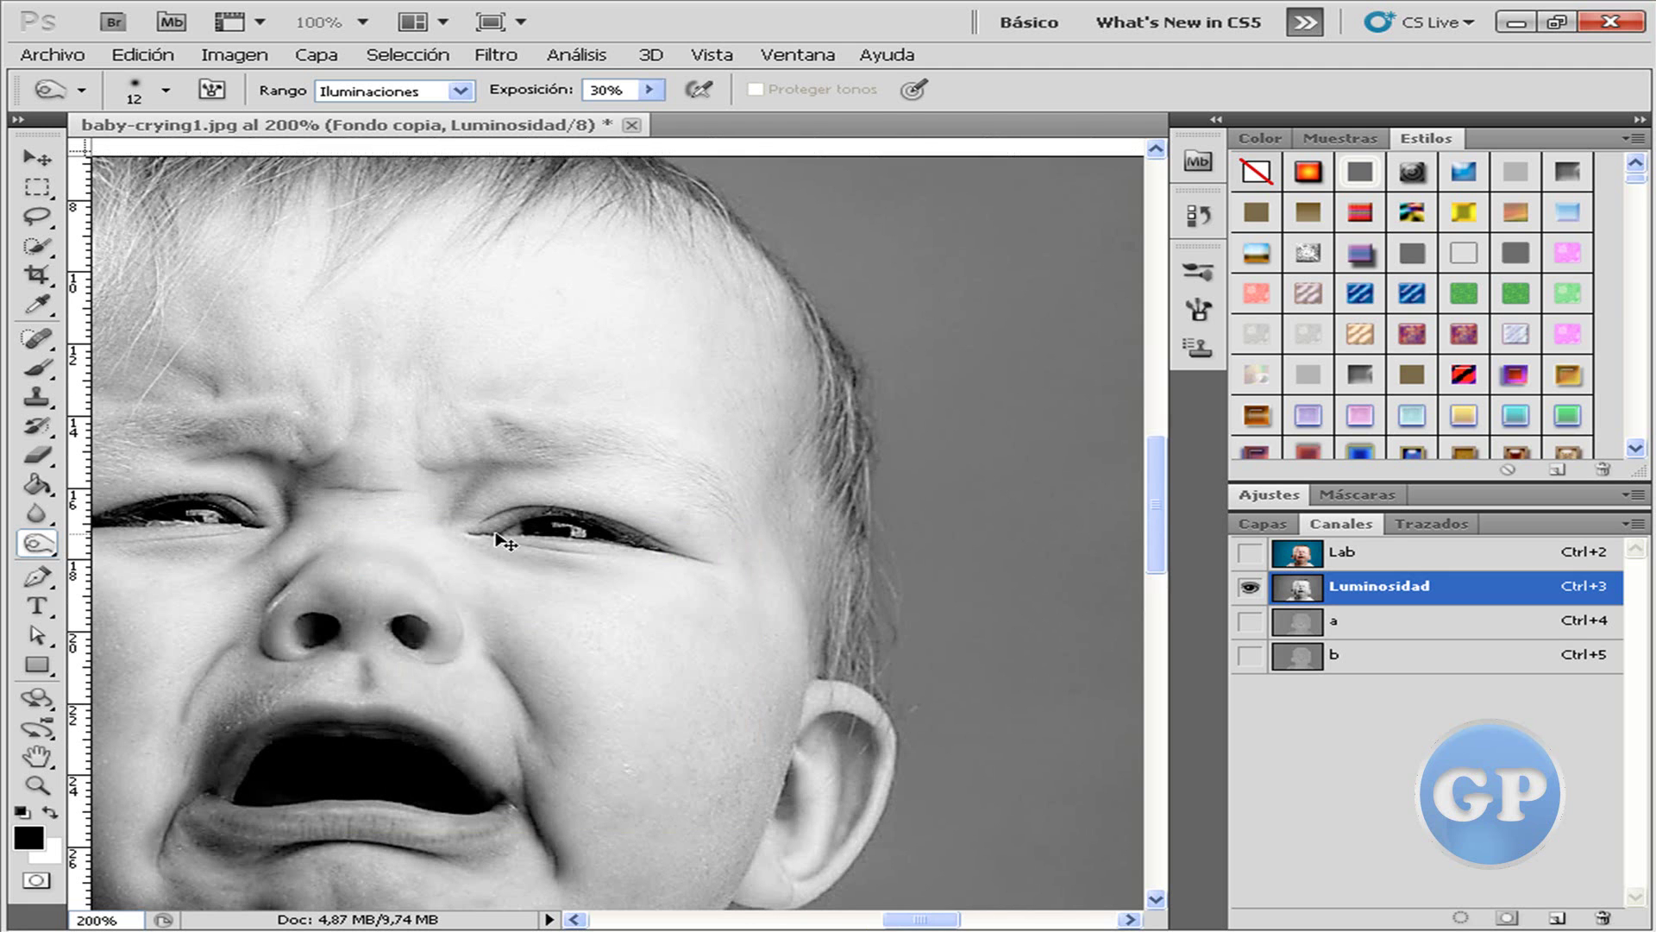
pyautogui.rightClick(795, 528)
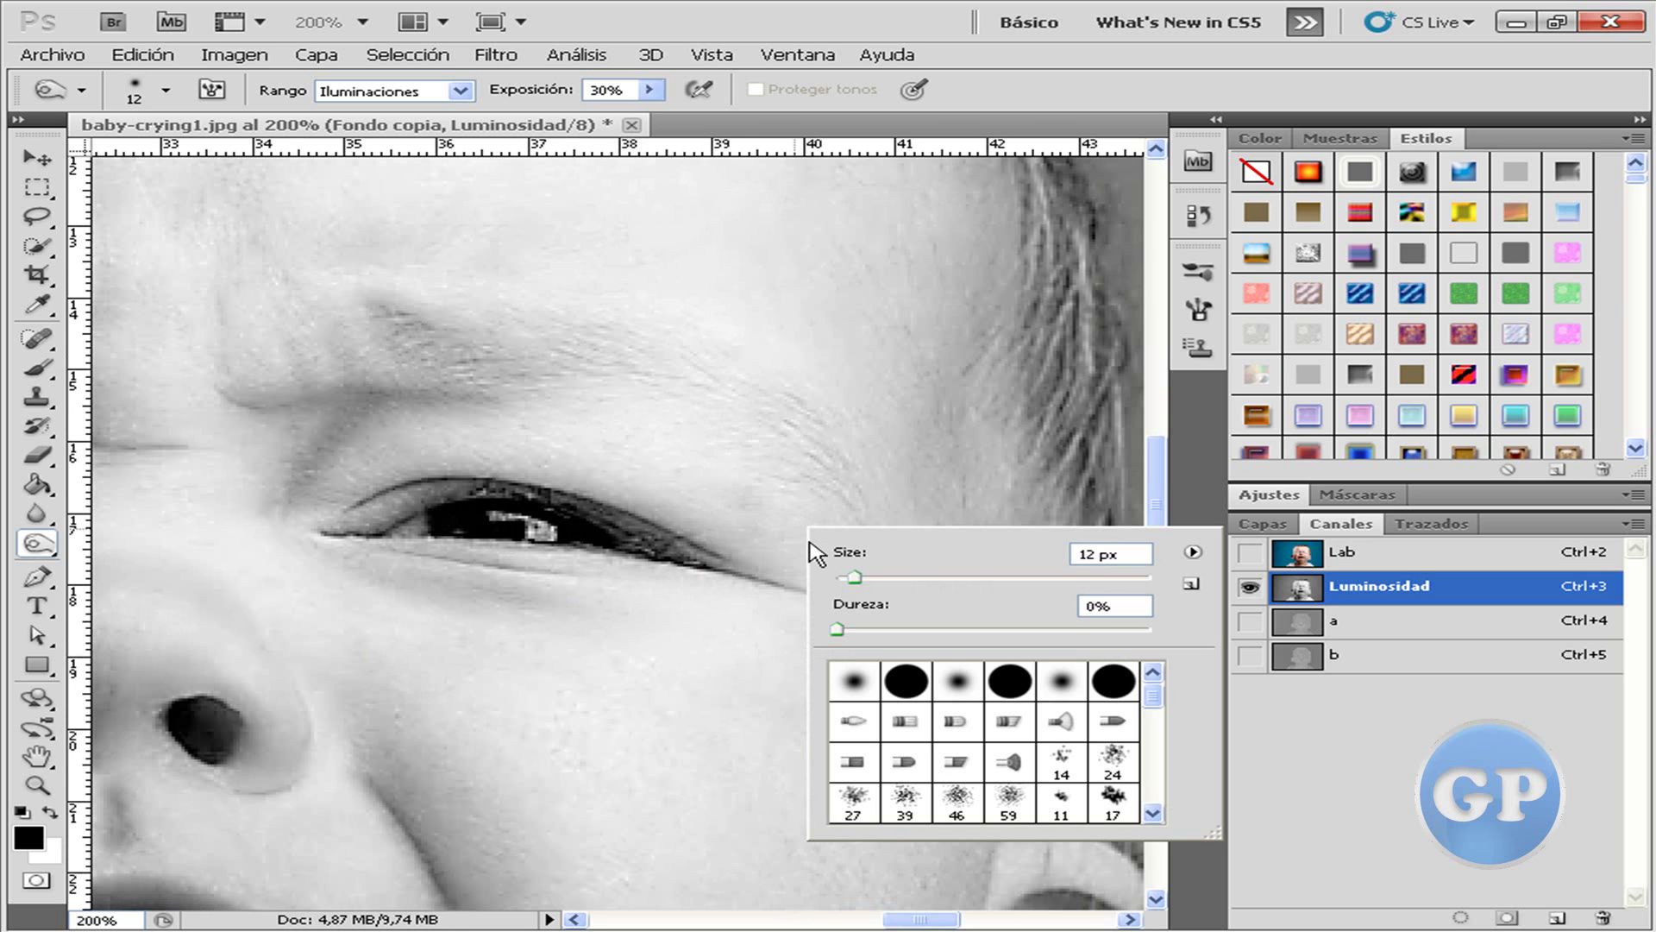
pyautogui.moveTo(852, 576); pyautogui.dragTo(848, 577)
pyautogui.press('Return')
pyautogui.moveTo(475, 481)
pyautogui.mouseDown()
pyautogui.moveTo(582, 495)
pyautogui.moveTo(688, 541)
pyautogui.mouseUp()
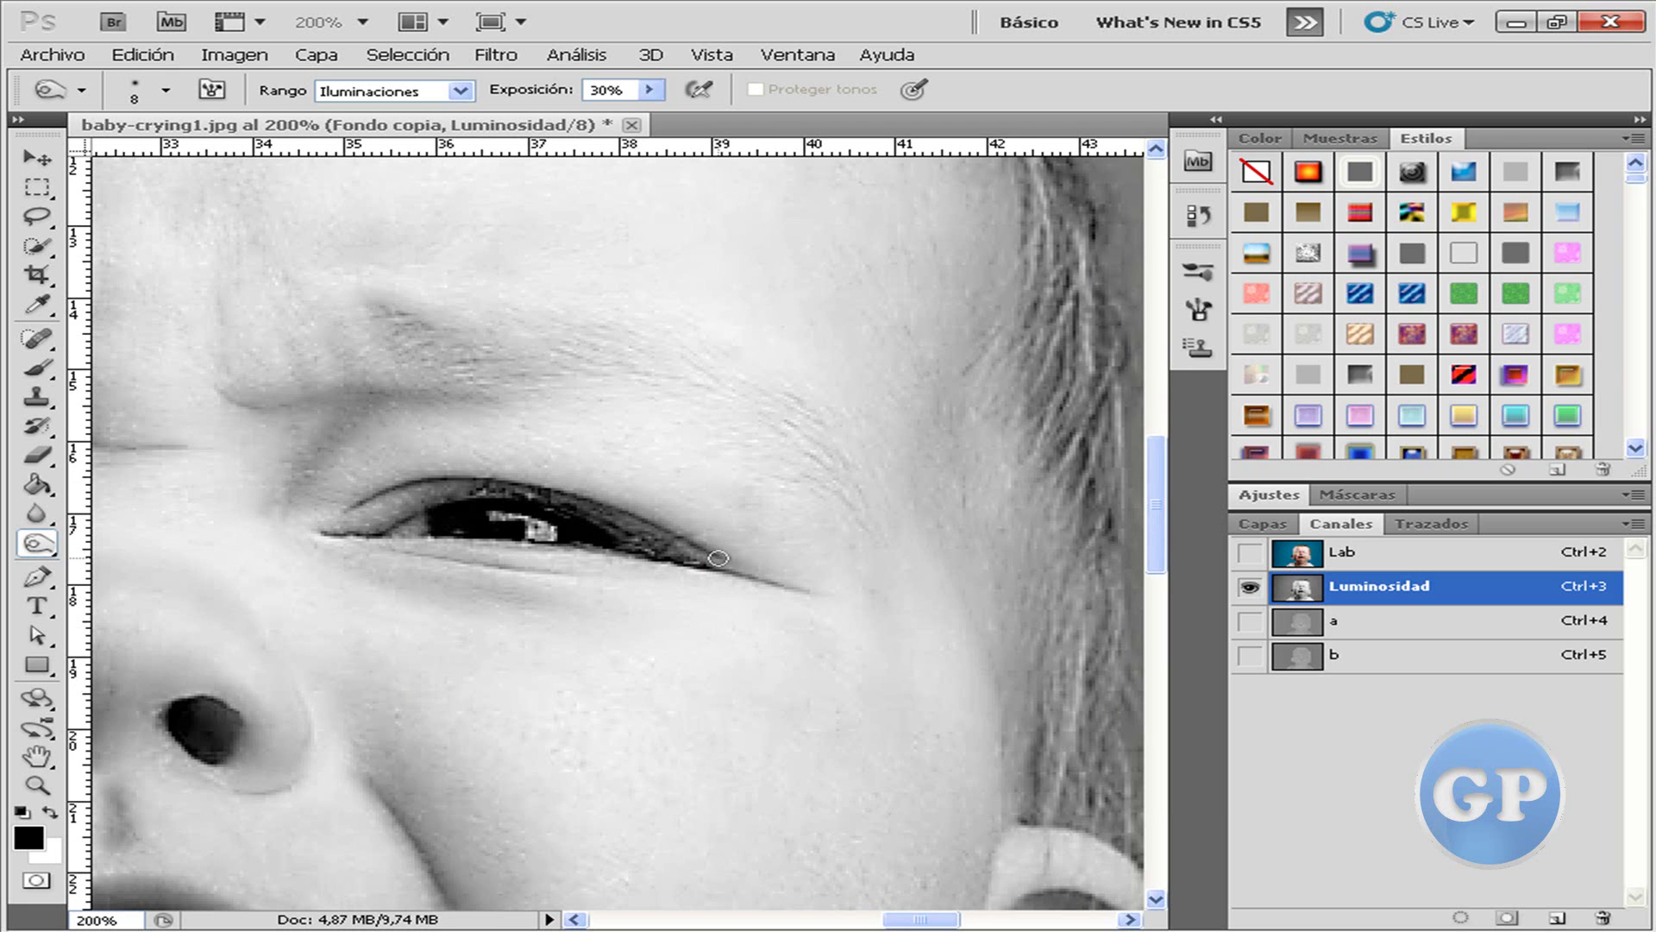
pyautogui.moveTo(328, 540)
pyautogui.mouseDown()
pyautogui.moveTo(484, 507)
pyautogui.moveTo(634, 543)
pyautogui.mouseUp()
pyautogui.moveTo(401, 537)
pyautogui.mouseDown()
pyautogui.moveTo(571, 540)
pyautogui.moveTo(791, 580)
pyautogui.moveTo(703, 568)
pyautogui.mouseUp()
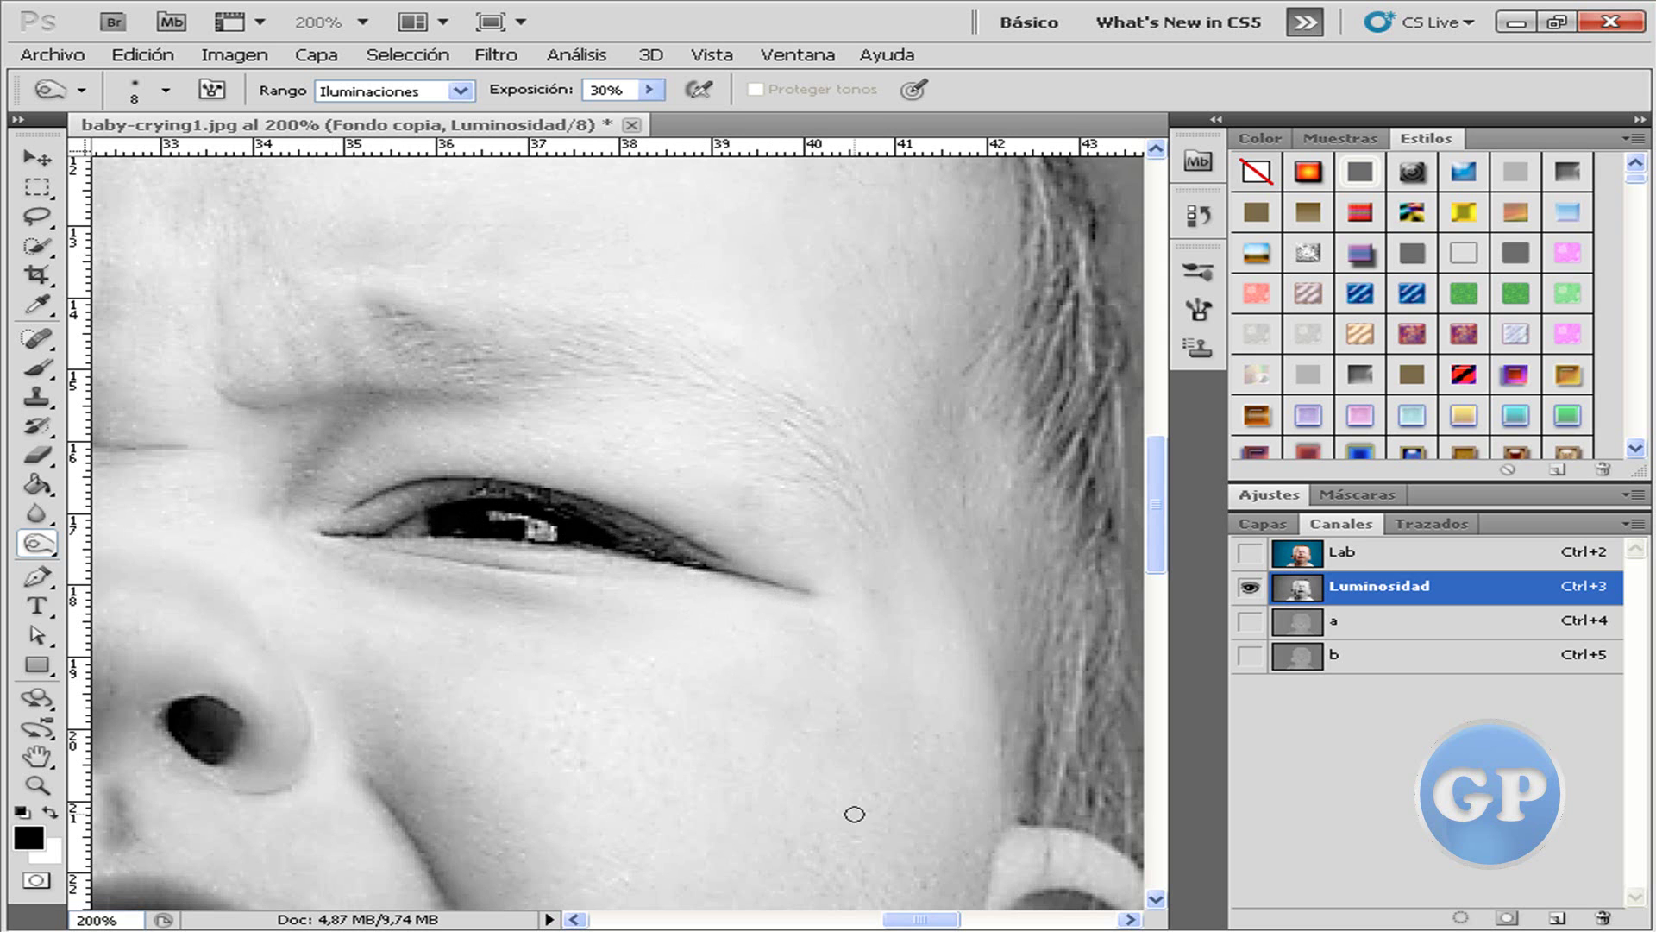
# Darken the left-hand eye's lower lid, outer upper lashes and lower lash line.
pyautogui.hscroll(-6, 671, 570)
pyautogui.hscroll(-4, 671, 570)
pyautogui.moveTo(643, 517)
pyautogui.mouseDown()
pyautogui.moveTo(868, 516)
pyautogui.moveTo(781, 470)
pyautogui.moveTo(690, 471)
pyautogui.moveTo(472, 529)
pyautogui.moveTo(503, 527)
pyautogui.mouseUp()
pyautogui.moveTo(776, 470)
pyautogui.mouseDown()
pyautogui.moveTo(857, 479)
pyautogui.moveTo(871, 500)
pyautogui.moveTo(739, 473)
pyautogui.moveTo(682, 520)
pyautogui.moveTo(828, 502)
pyautogui.mouseUp()
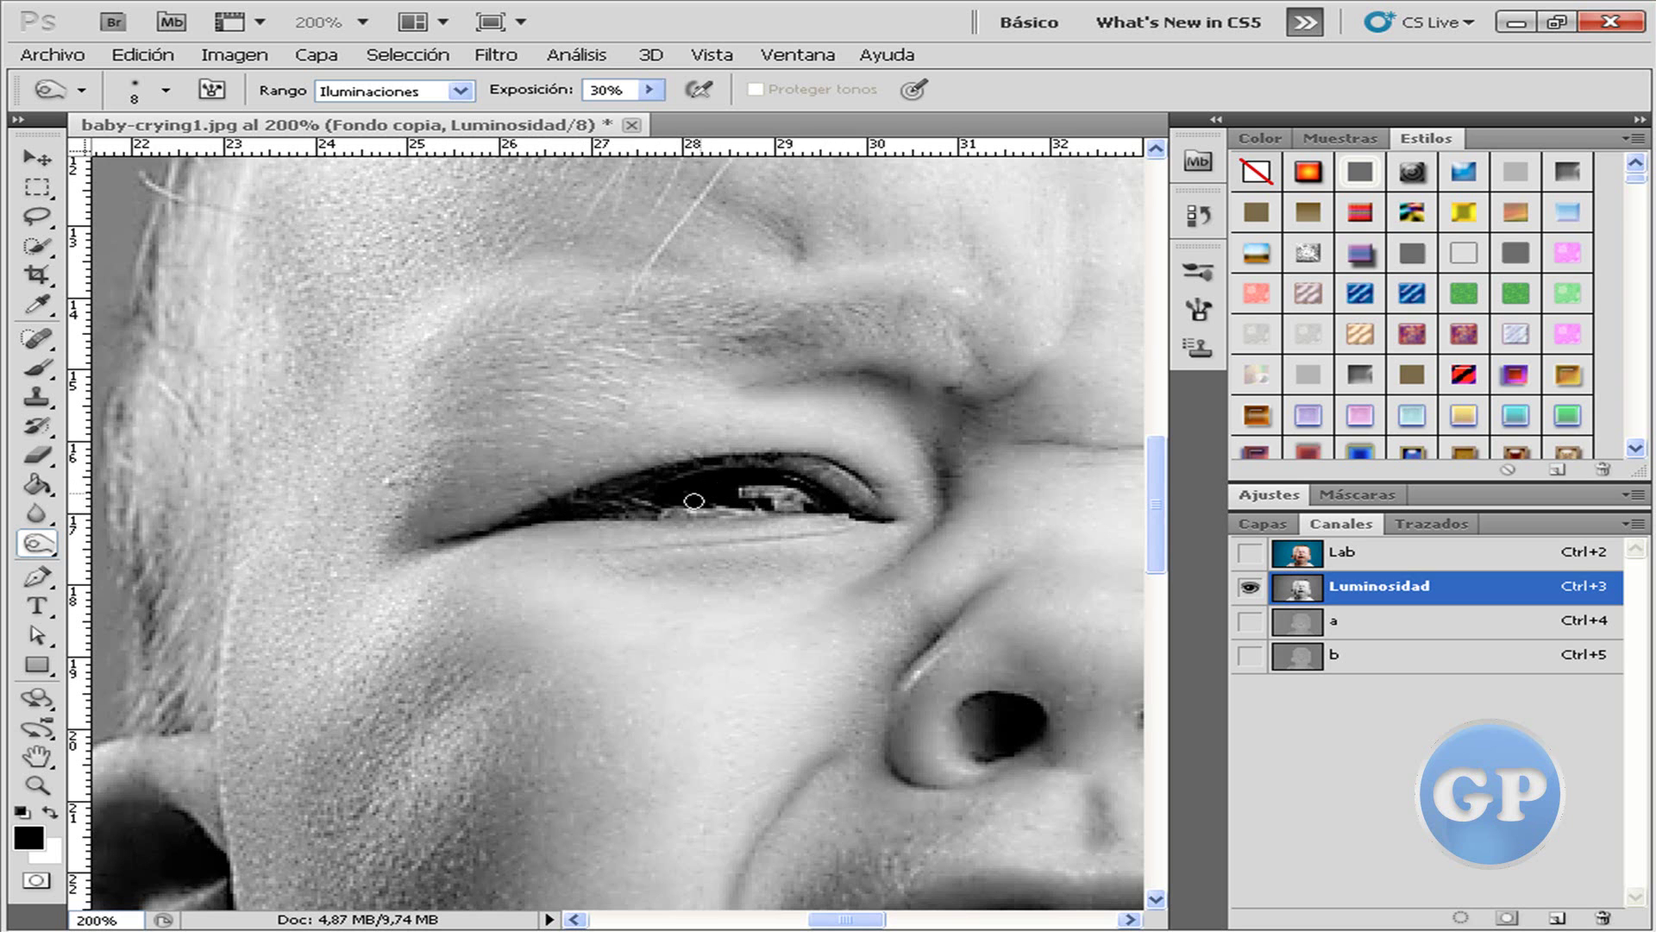
pyautogui.moveTo(592, 555)
pyautogui.mouseDown()
pyautogui.moveTo(835, 529)
pyautogui.moveTo(658, 547)
pyautogui.mouseUp()
pyautogui.moveTo(824, 921); pyautogui.dragTo(880, 921)
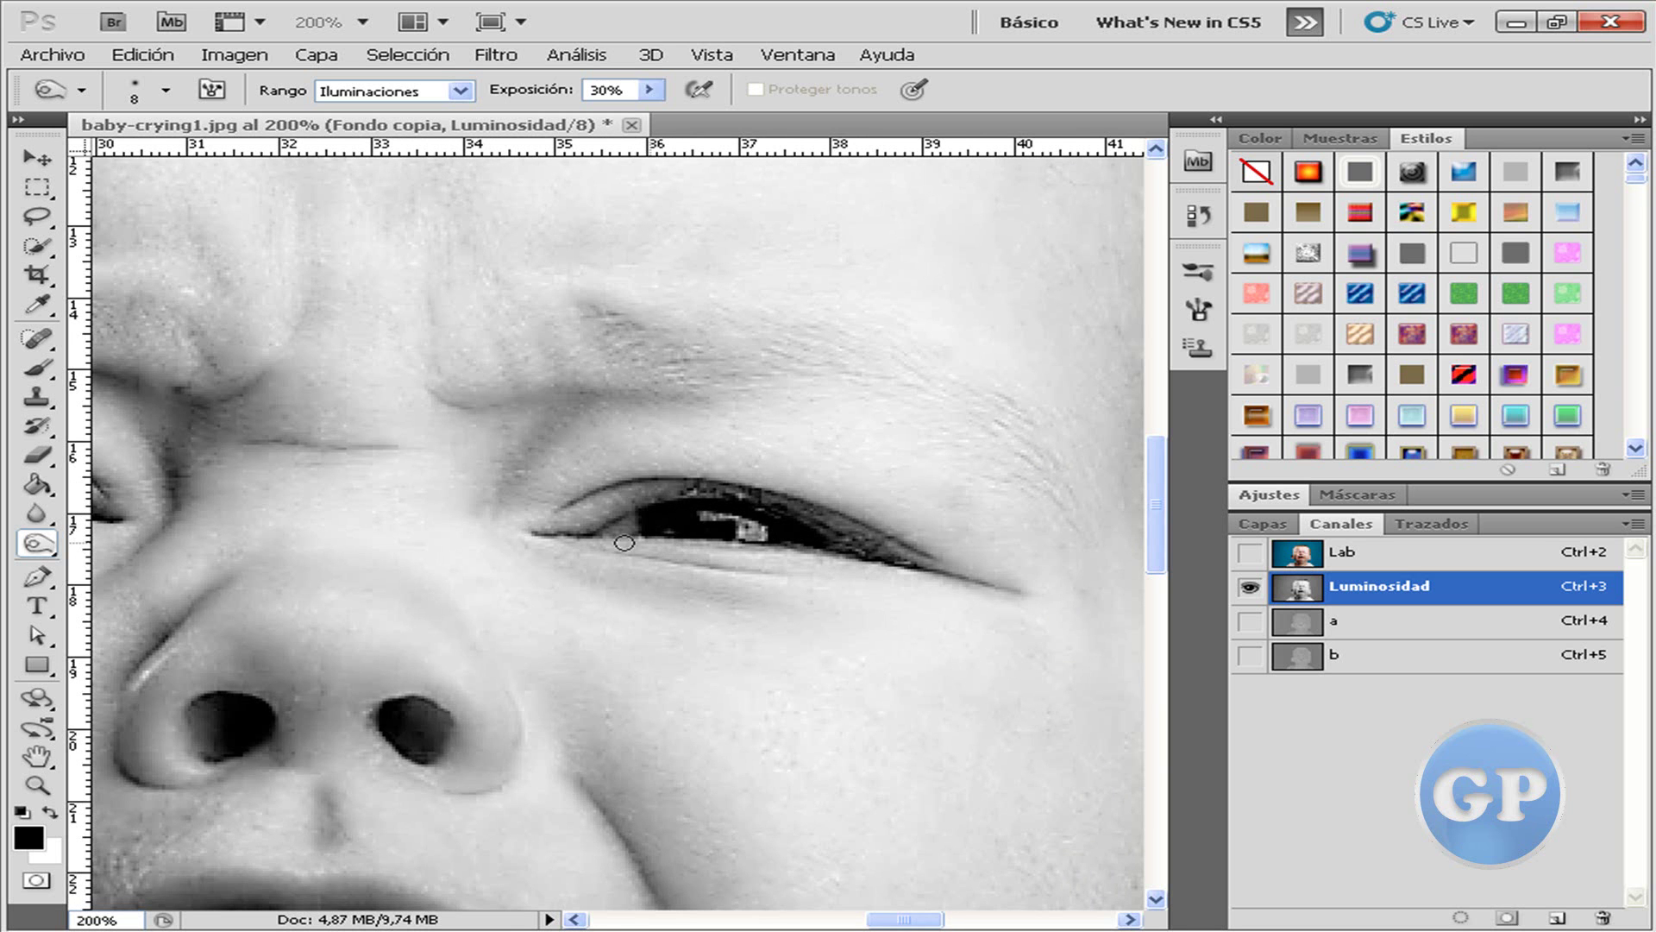
pyautogui.hotkey('ctrl', '-')
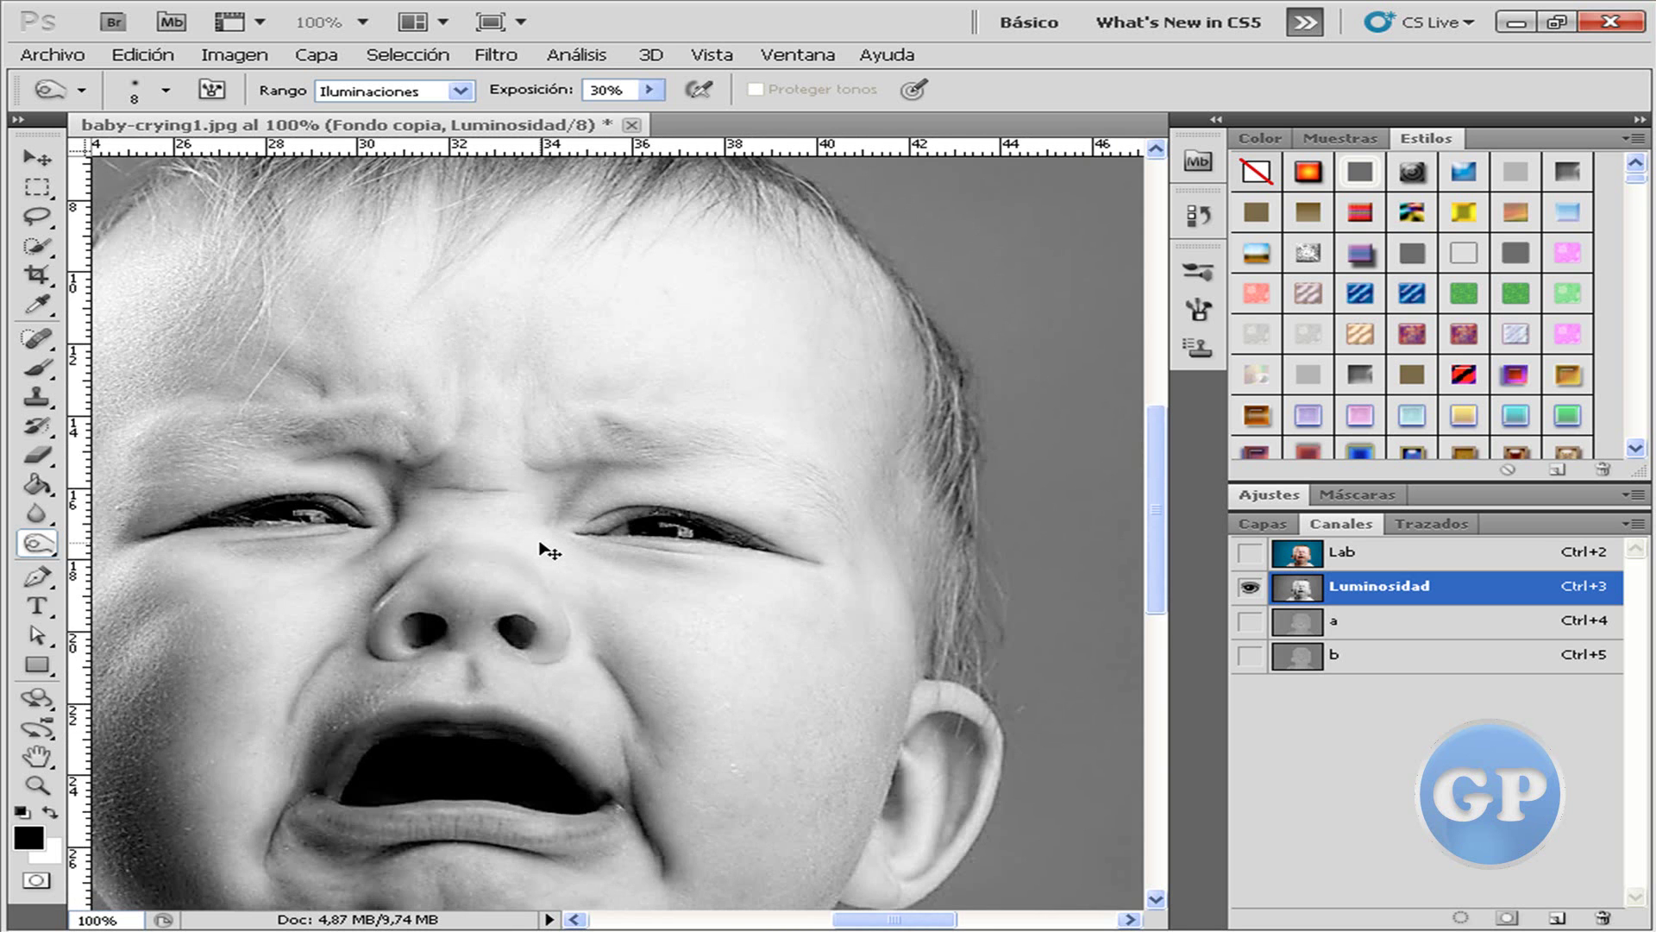
# Set the Dodge tool to Range Iluminaciones with 10% exposure.
pyautogui.hotkey('ctrl', '-')
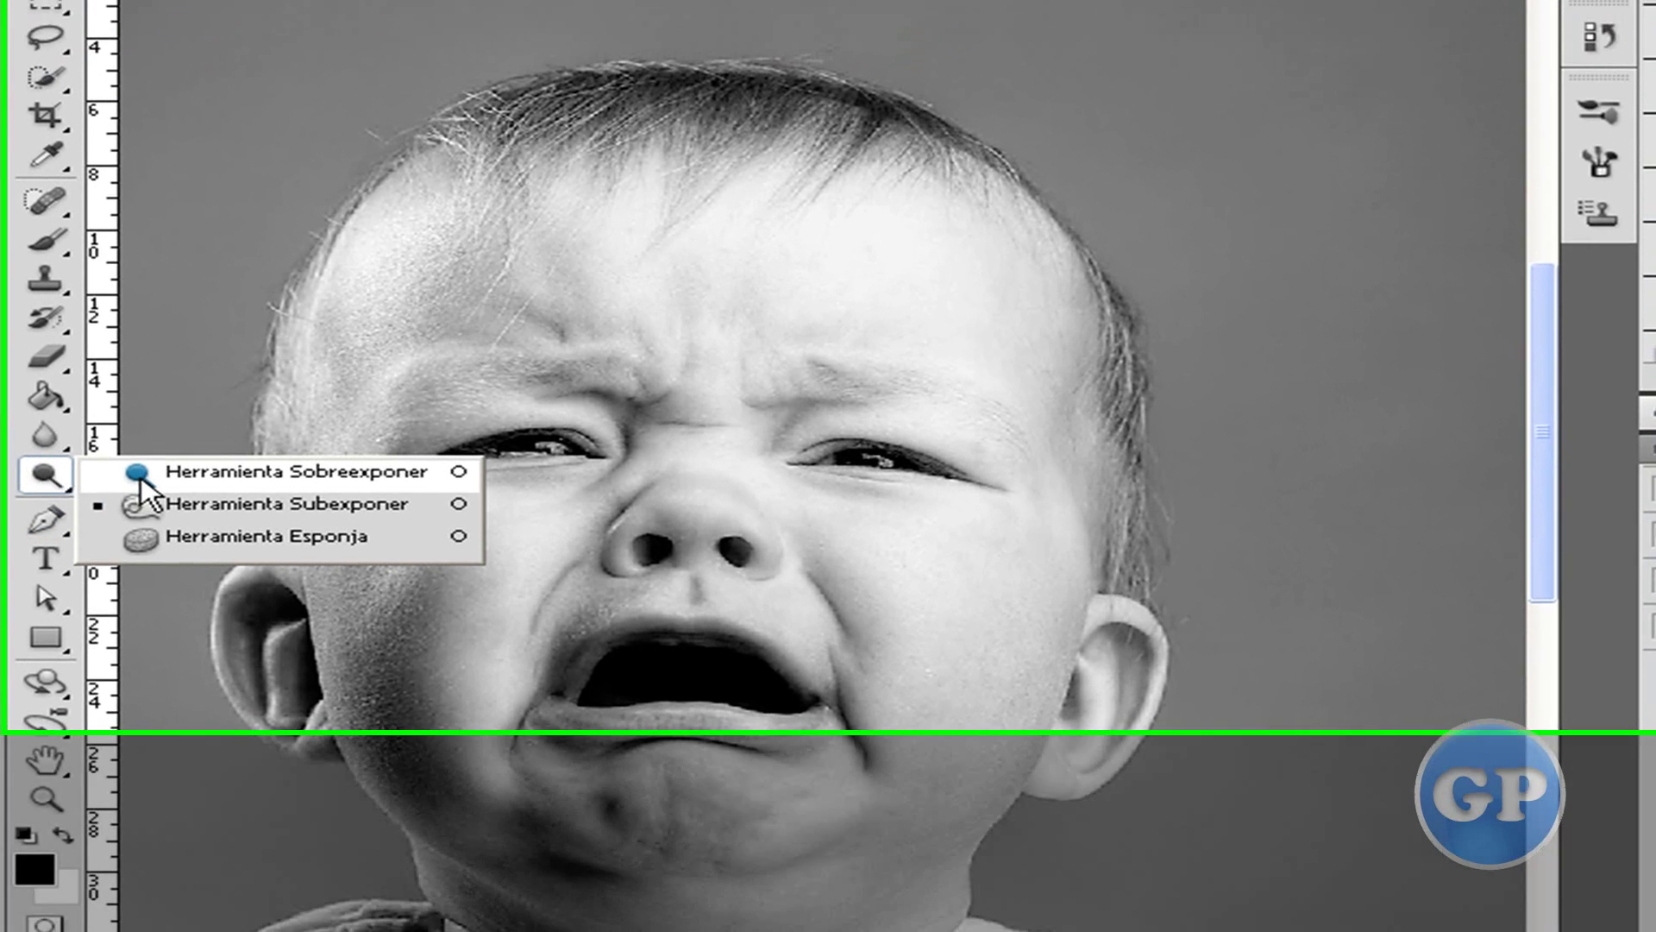
pyautogui.click(142, 476)
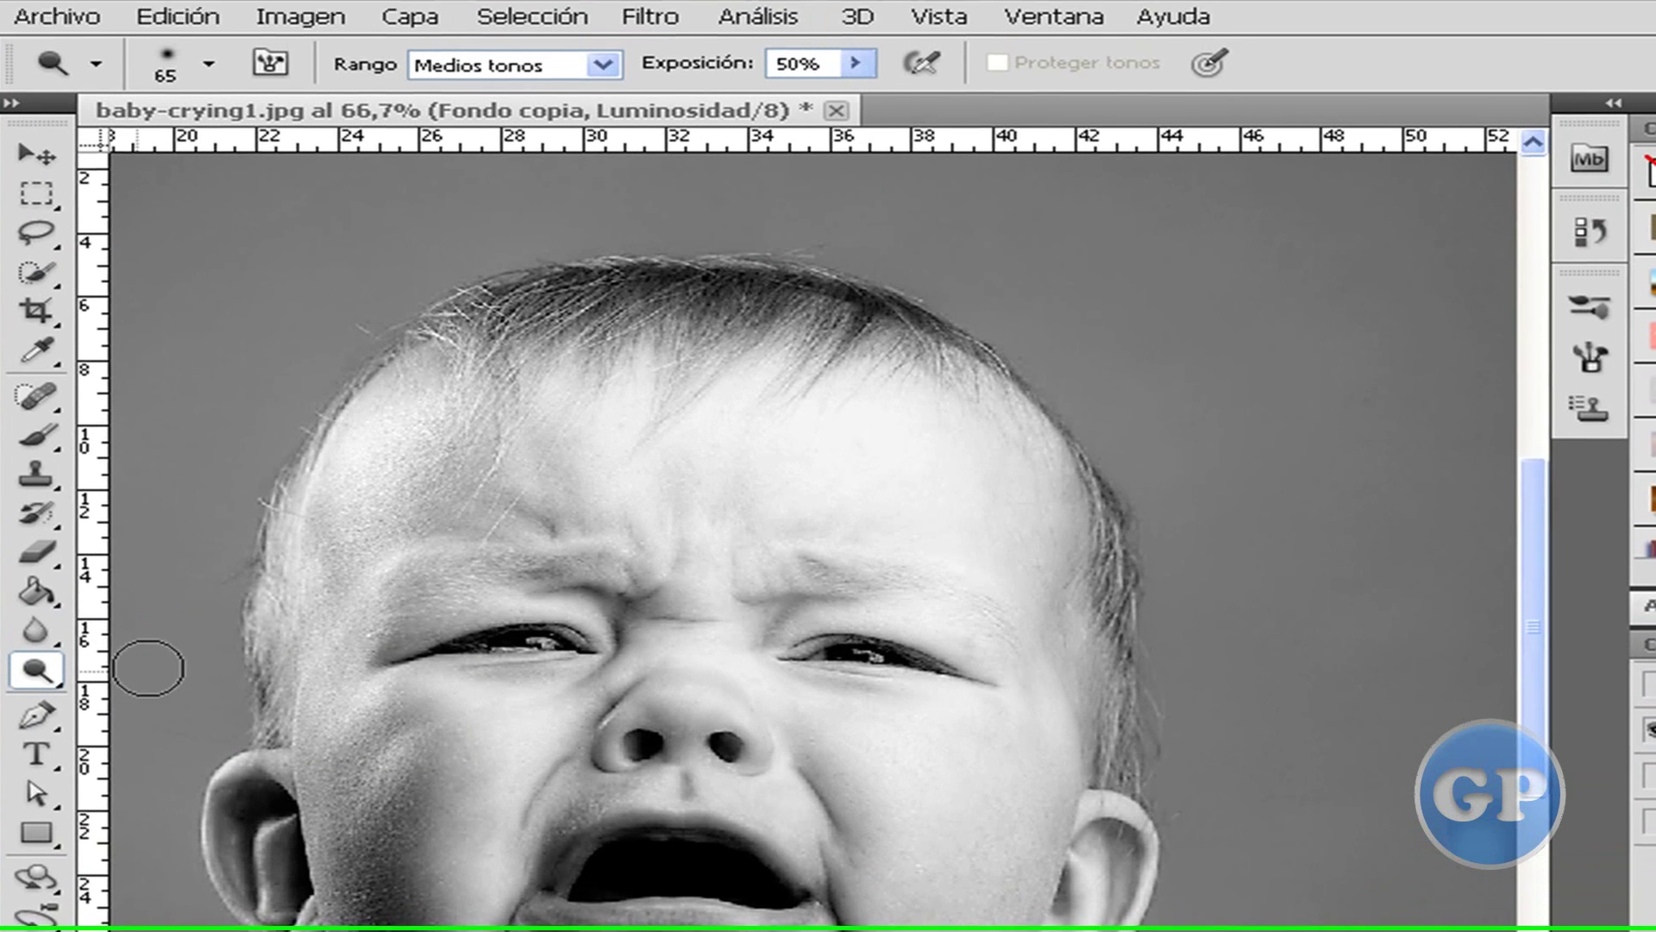
pyautogui.click(607, 76)
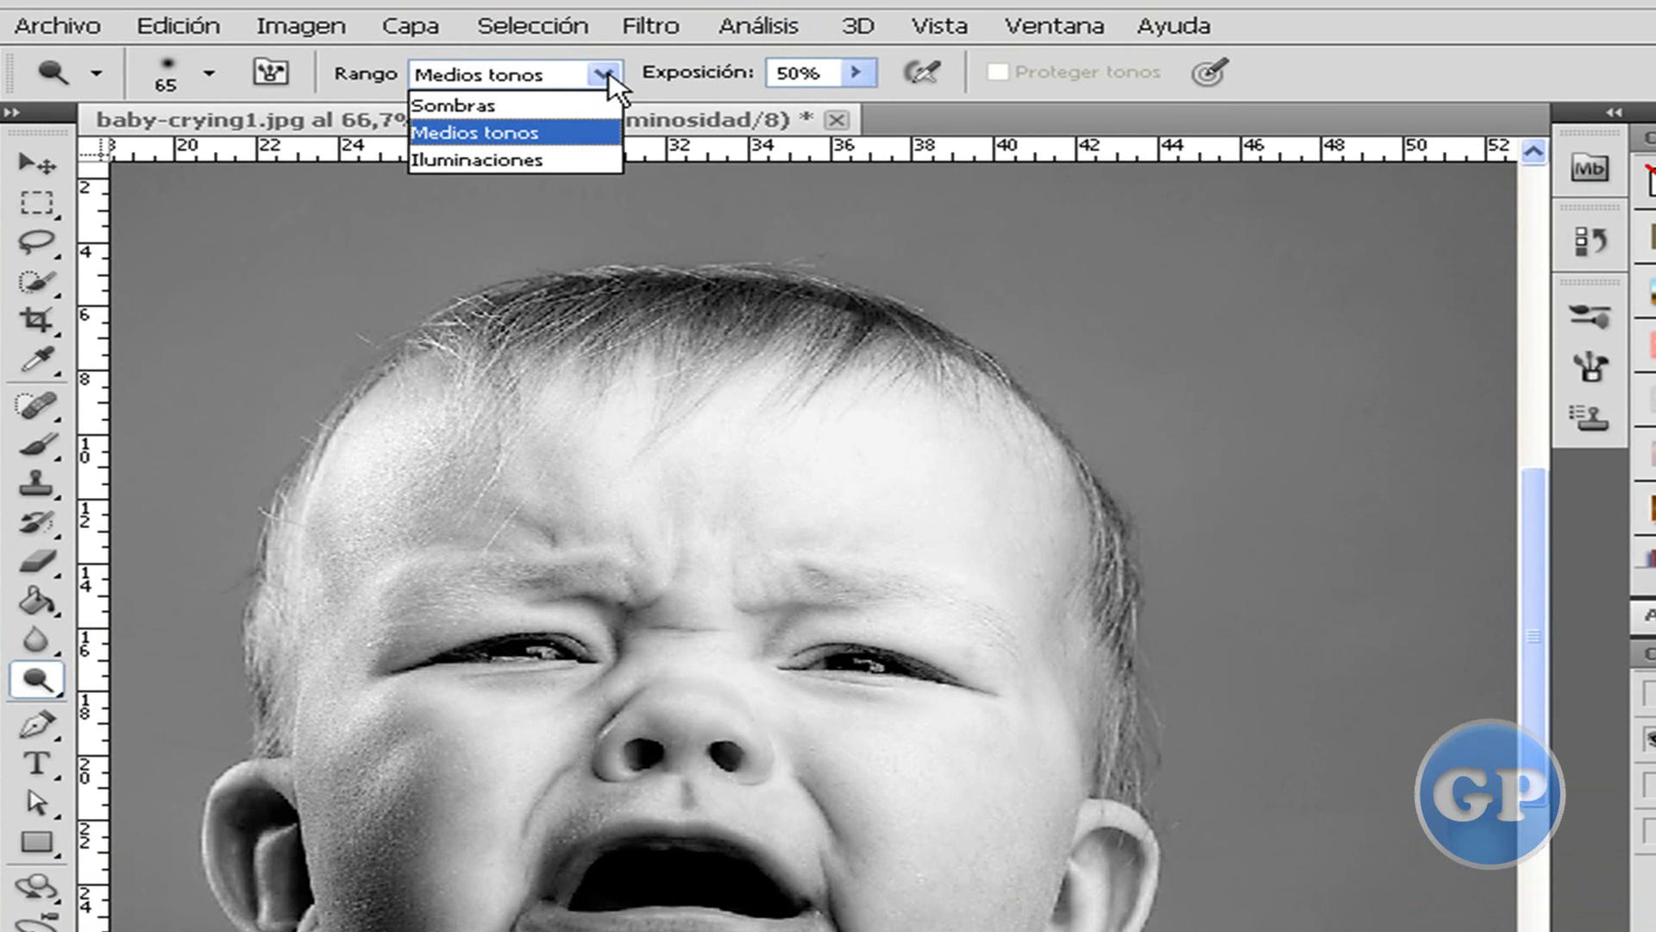
pyautogui.click(574, 160)
pyautogui.click(826, 72)
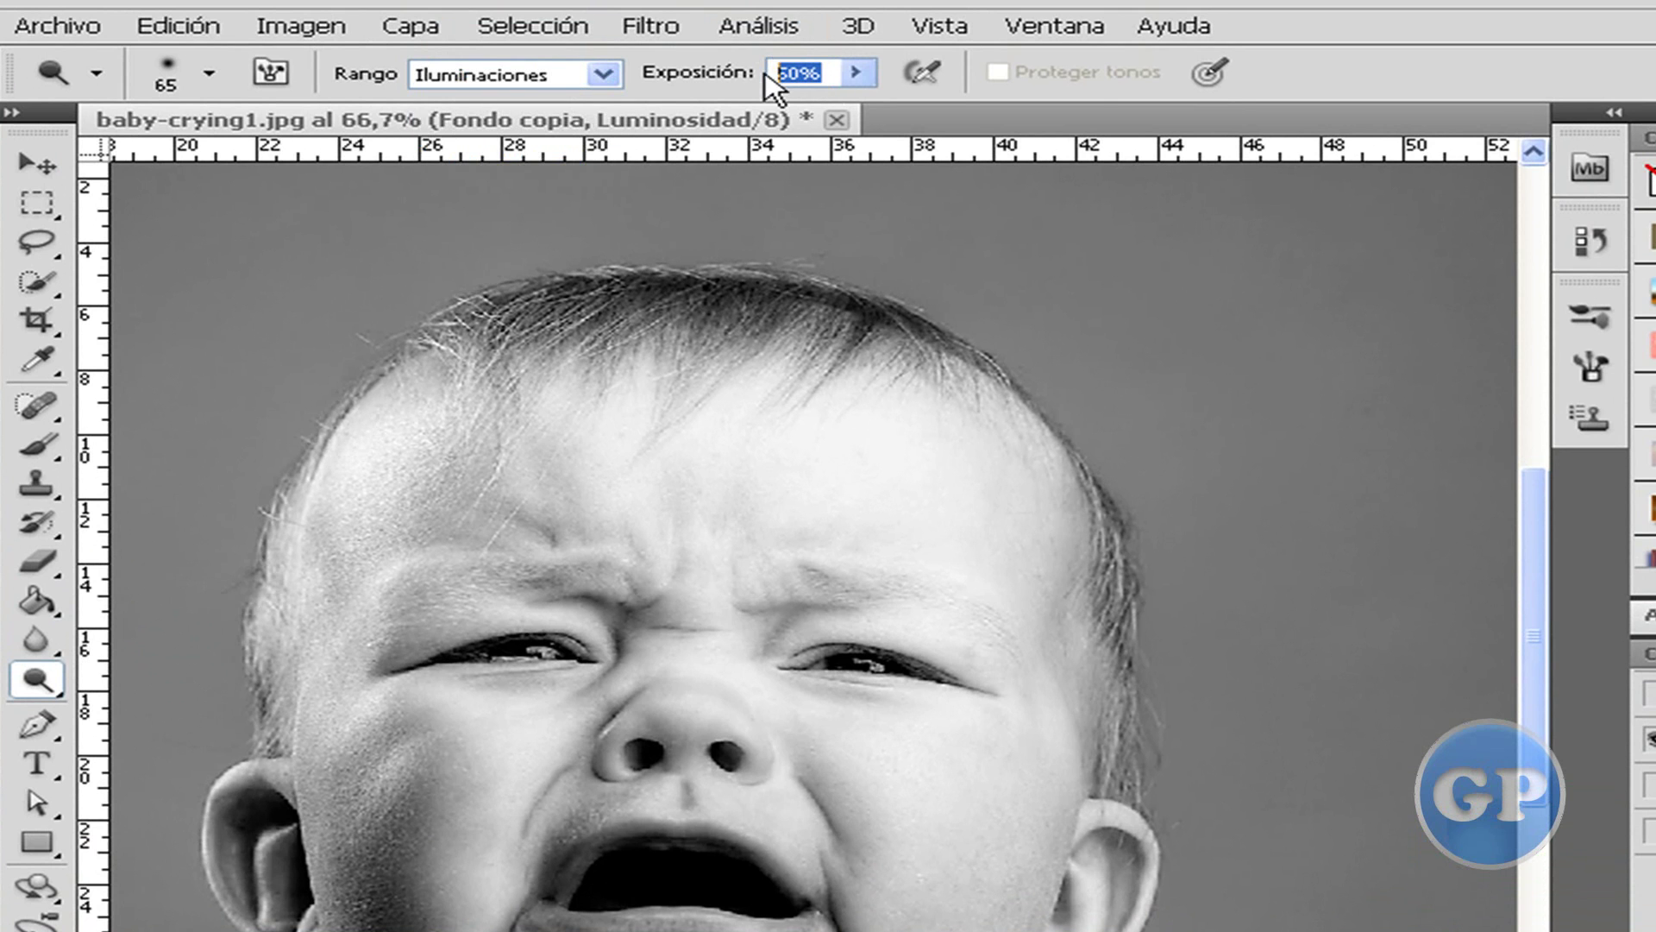
pyautogui.write('10')
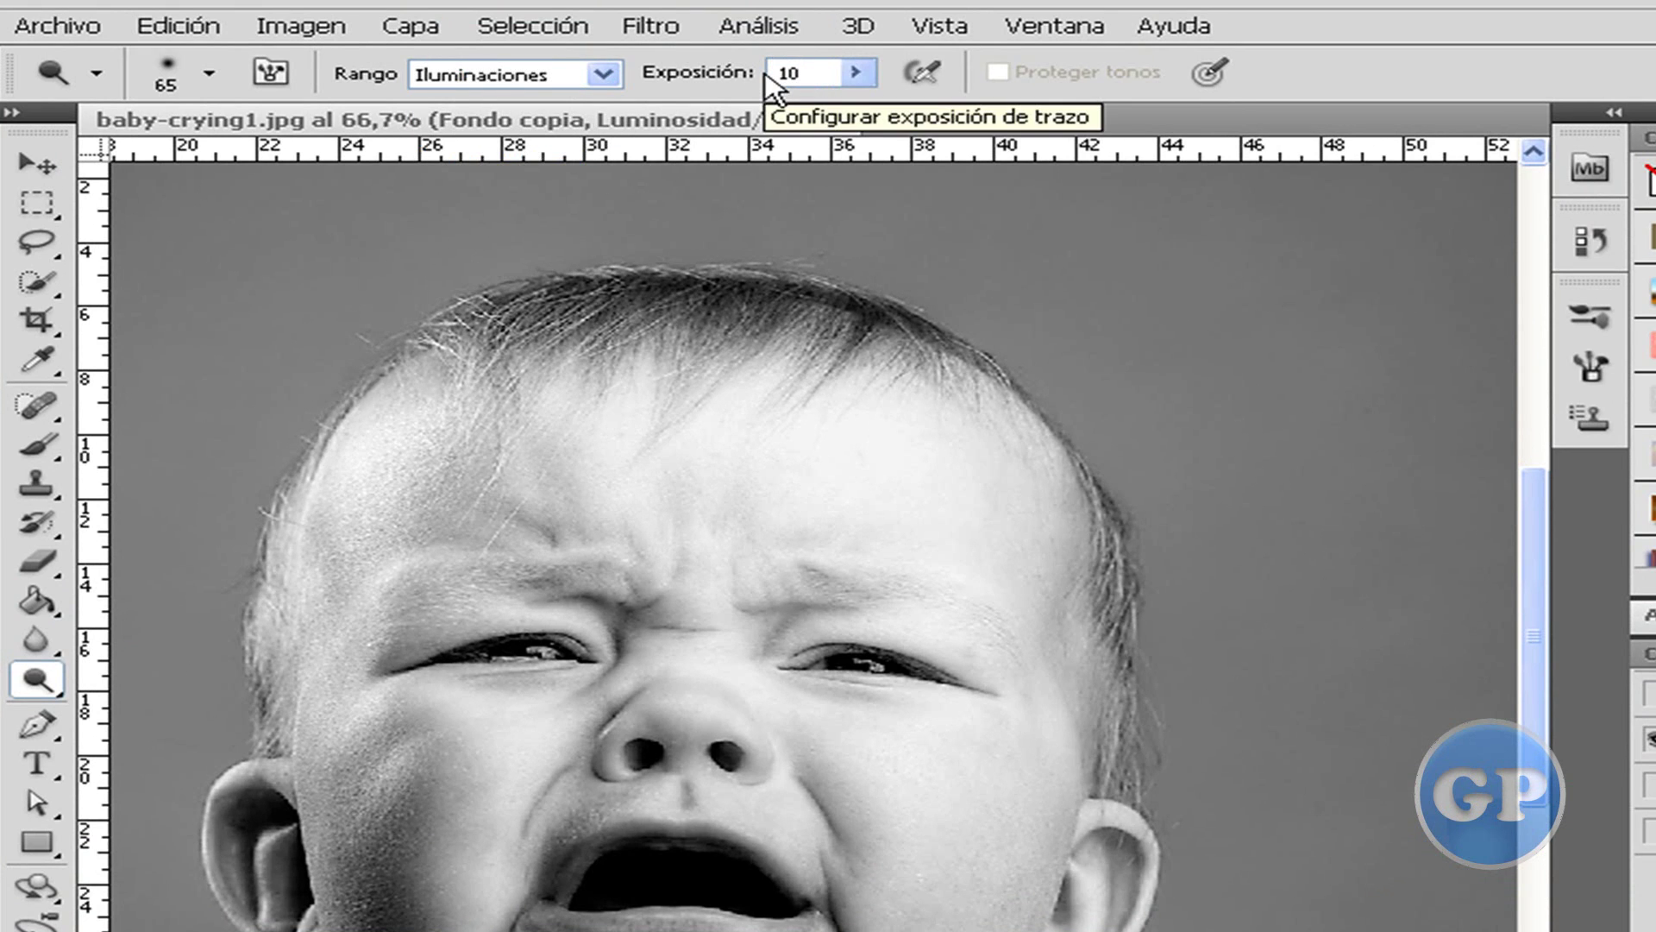
pyautogui.press('Return')
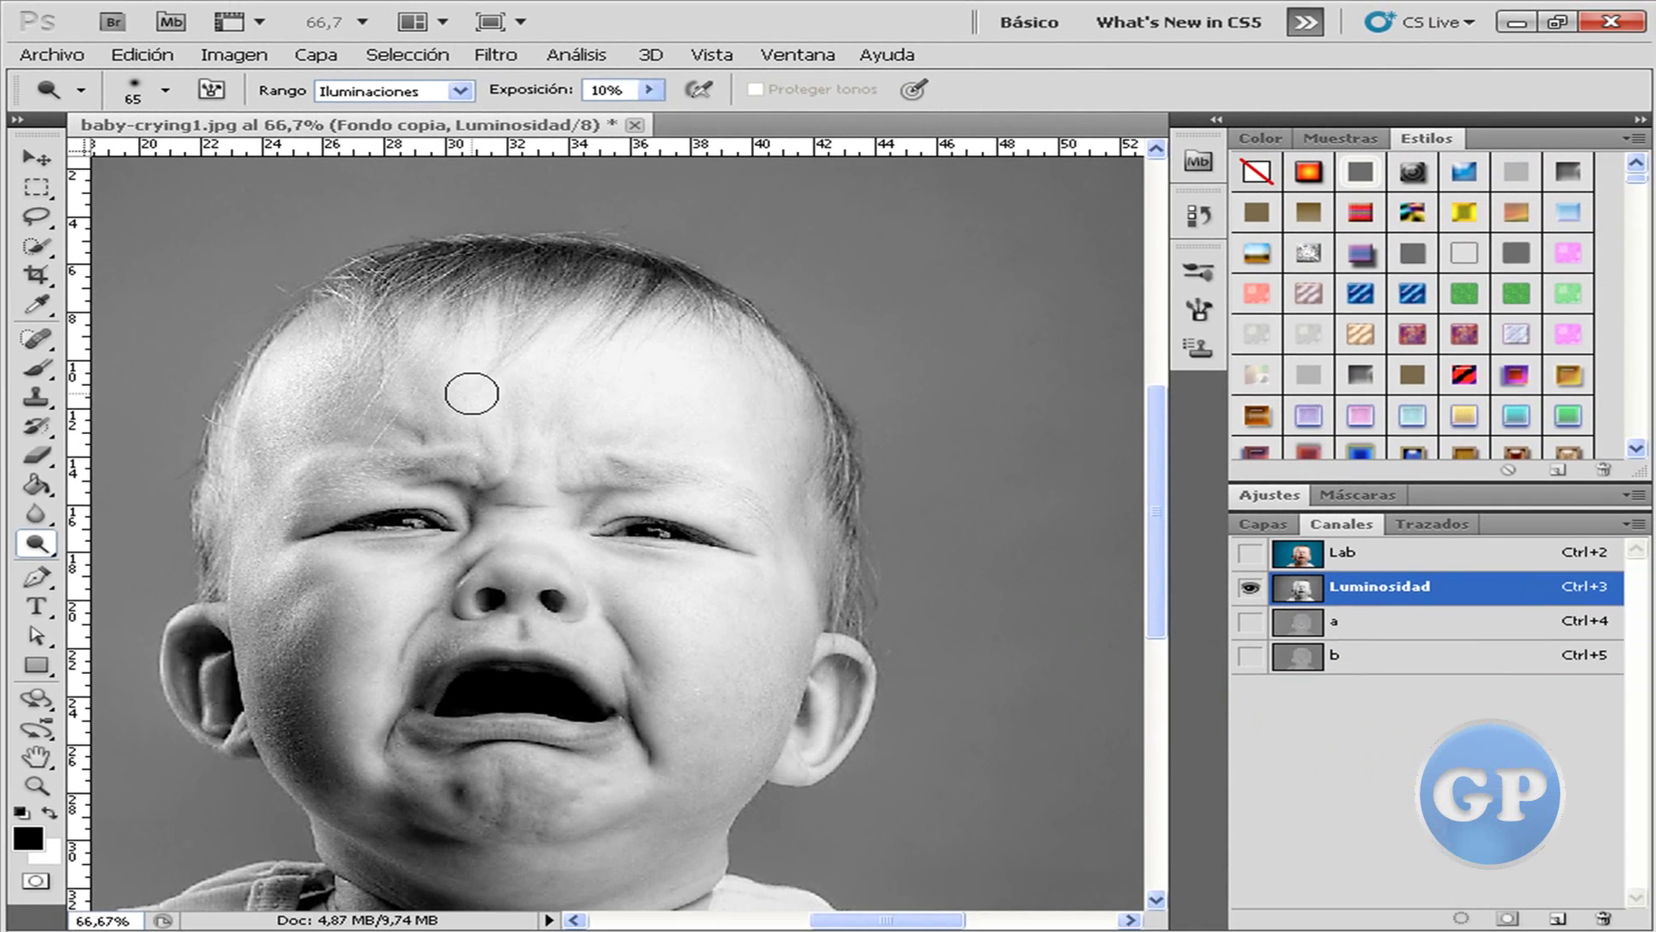
# Lighten the forehead, cheek-to-chin and temple highlights, narrowing the brush to 41 px, then 20 px.
pyautogui.moveTo(434, 326)
pyautogui.mouseDown()
pyautogui.moveTo(465, 395)
pyautogui.moveTo(586, 385)
pyautogui.moveTo(647, 340)
pyautogui.moveTo(602, 417)
pyautogui.moveTo(658, 340)
pyautogui.moveTo(603, 341)
pyautogui.moveTo(717, 422)
pyautogui.moveTo(776, 562)
pyautogui.moveTo(669, 572)
pyautogui.moveTo(704, 610)
pyautogui.moveTo(691, 695)
pyautogui.moveTo(717, 639)
pyautogui.moveTo(730, 662)
pyautogui.mouseUp()
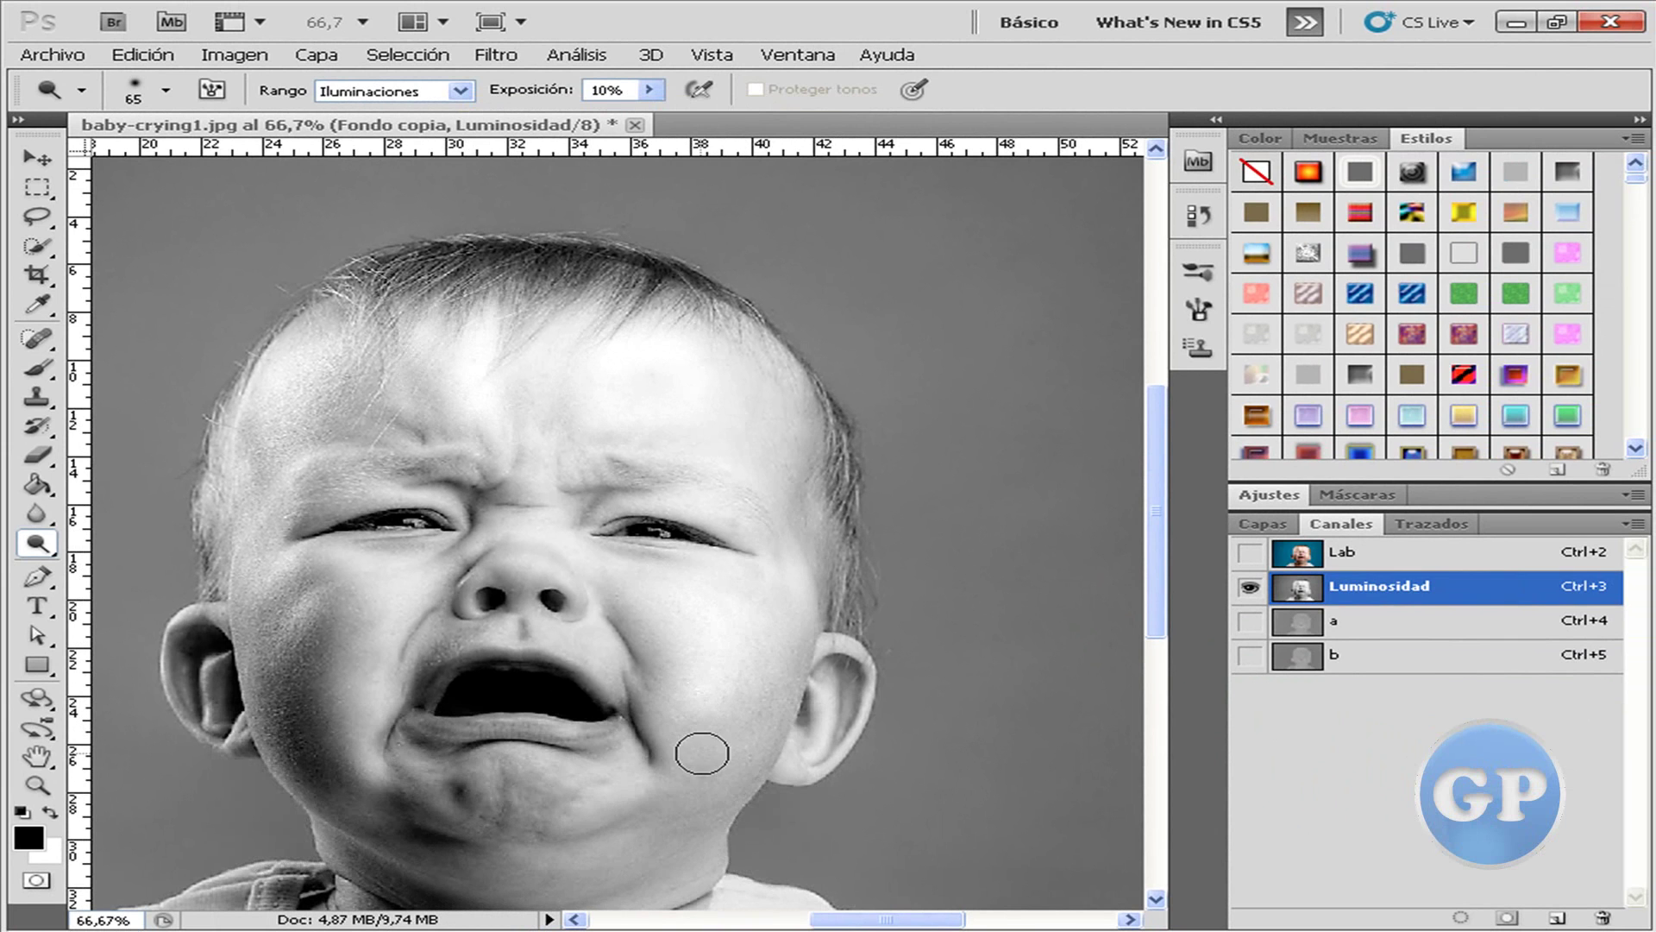
pyautogui.moveTo(373, 569)
pyautogui.mouseDown()
pyautogui.moveTo(406, 591)
pyautogui.moveTo(340, 721)
pyautogui.moveTo(402, 774)
pyautogui.moveTo(613, 791)
pyautogui.moveTo(621, 761)
pyautogui.moveTo(680, 791)
pyautogui.moveTo(787, 758)
pyautogui.mouseUp()
pyautogui.moveTo(294, 366)
pyautogui.mouseDown()
pyautogui.moveTo(318, 333)
pyautogui.moveTo(270, 380)
pyautogui.moveTo(259, 561)
pyautogui.moveTo(414, 577)
pyautogui.moveTo(531, 543)
pyautogui.mouseUp()
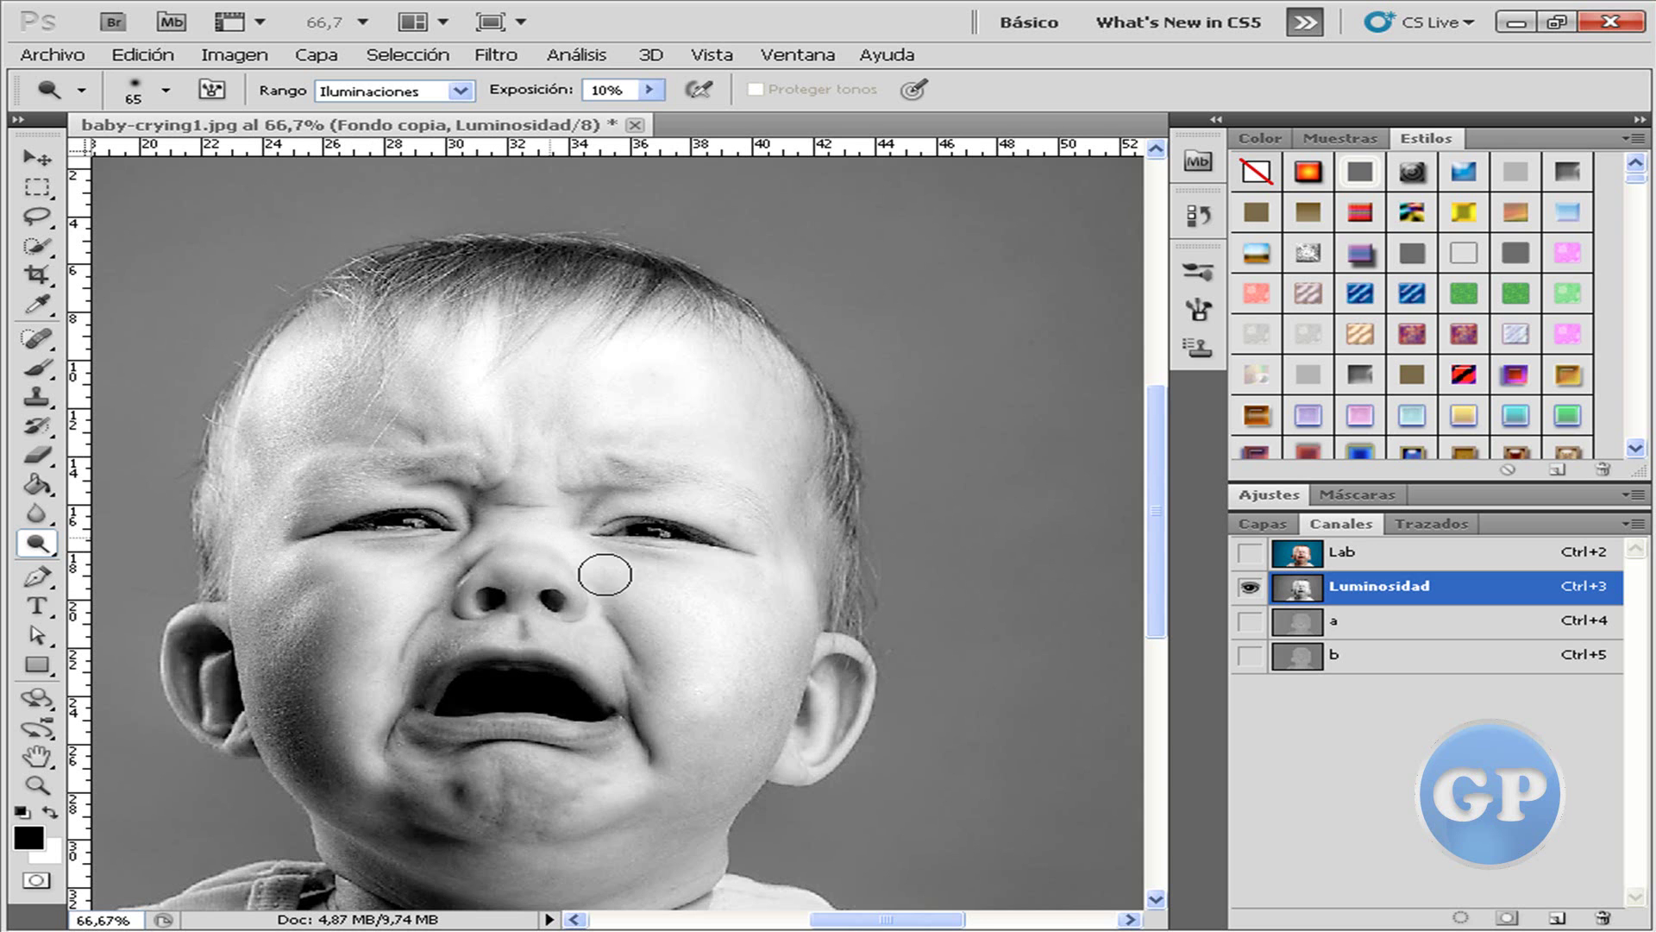
pyautogui.rightClick(802, 651)
pyautogui.moveTo(911, 672); pyautogui.dragTo(871, 683)
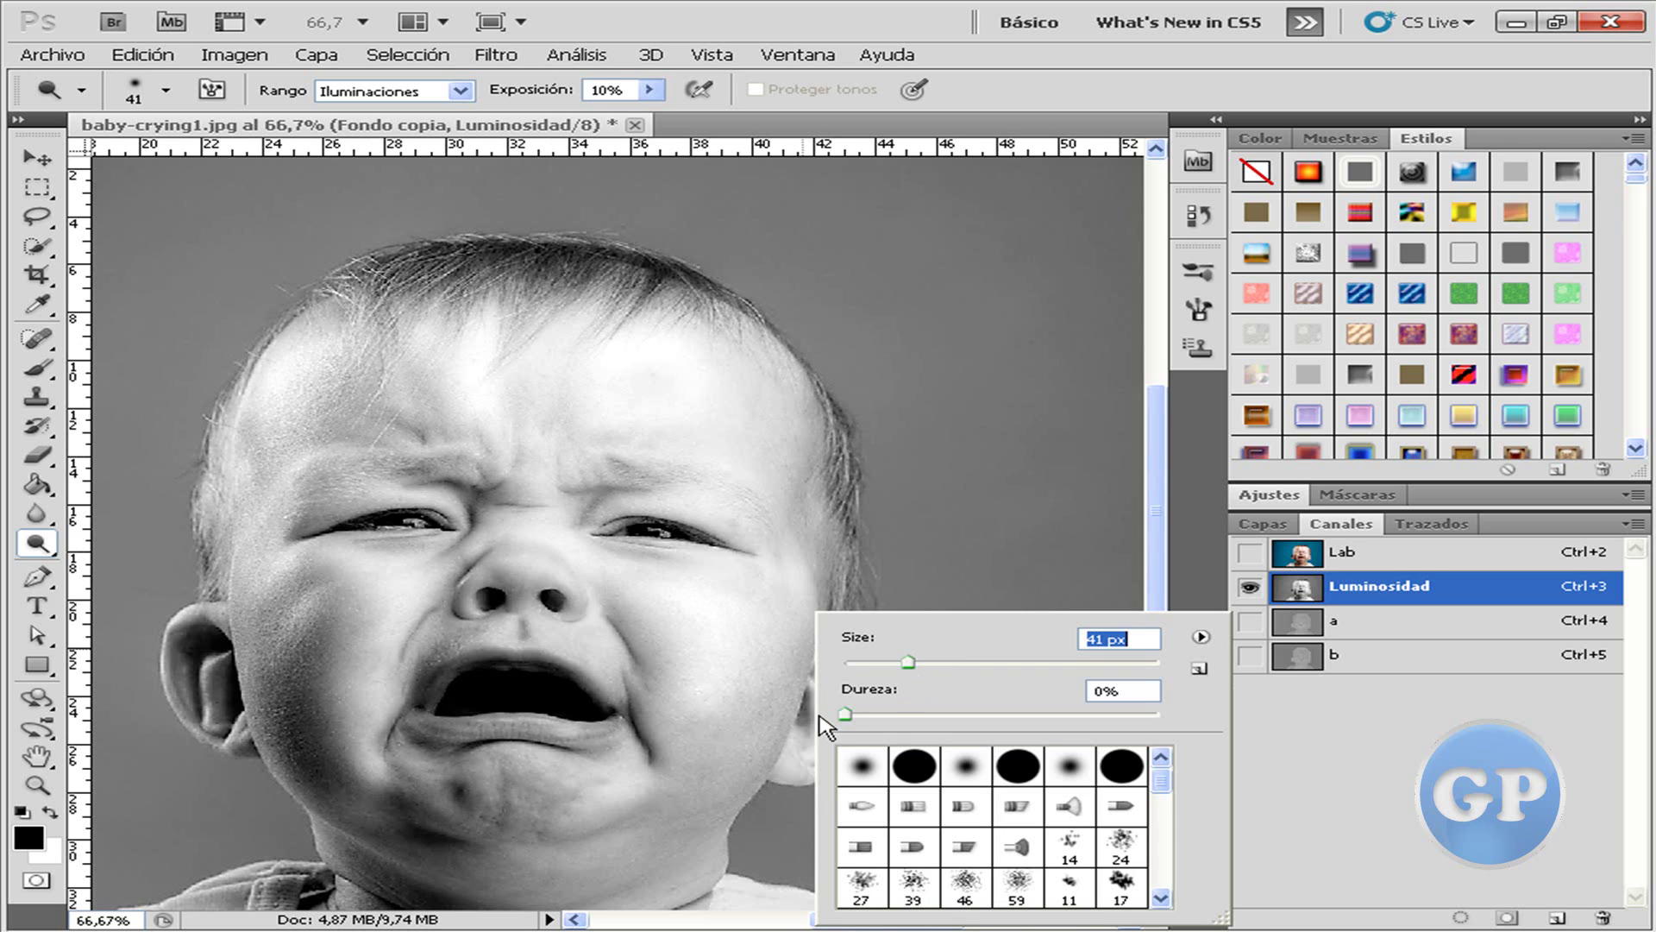
pyautogui.click(797, 745)
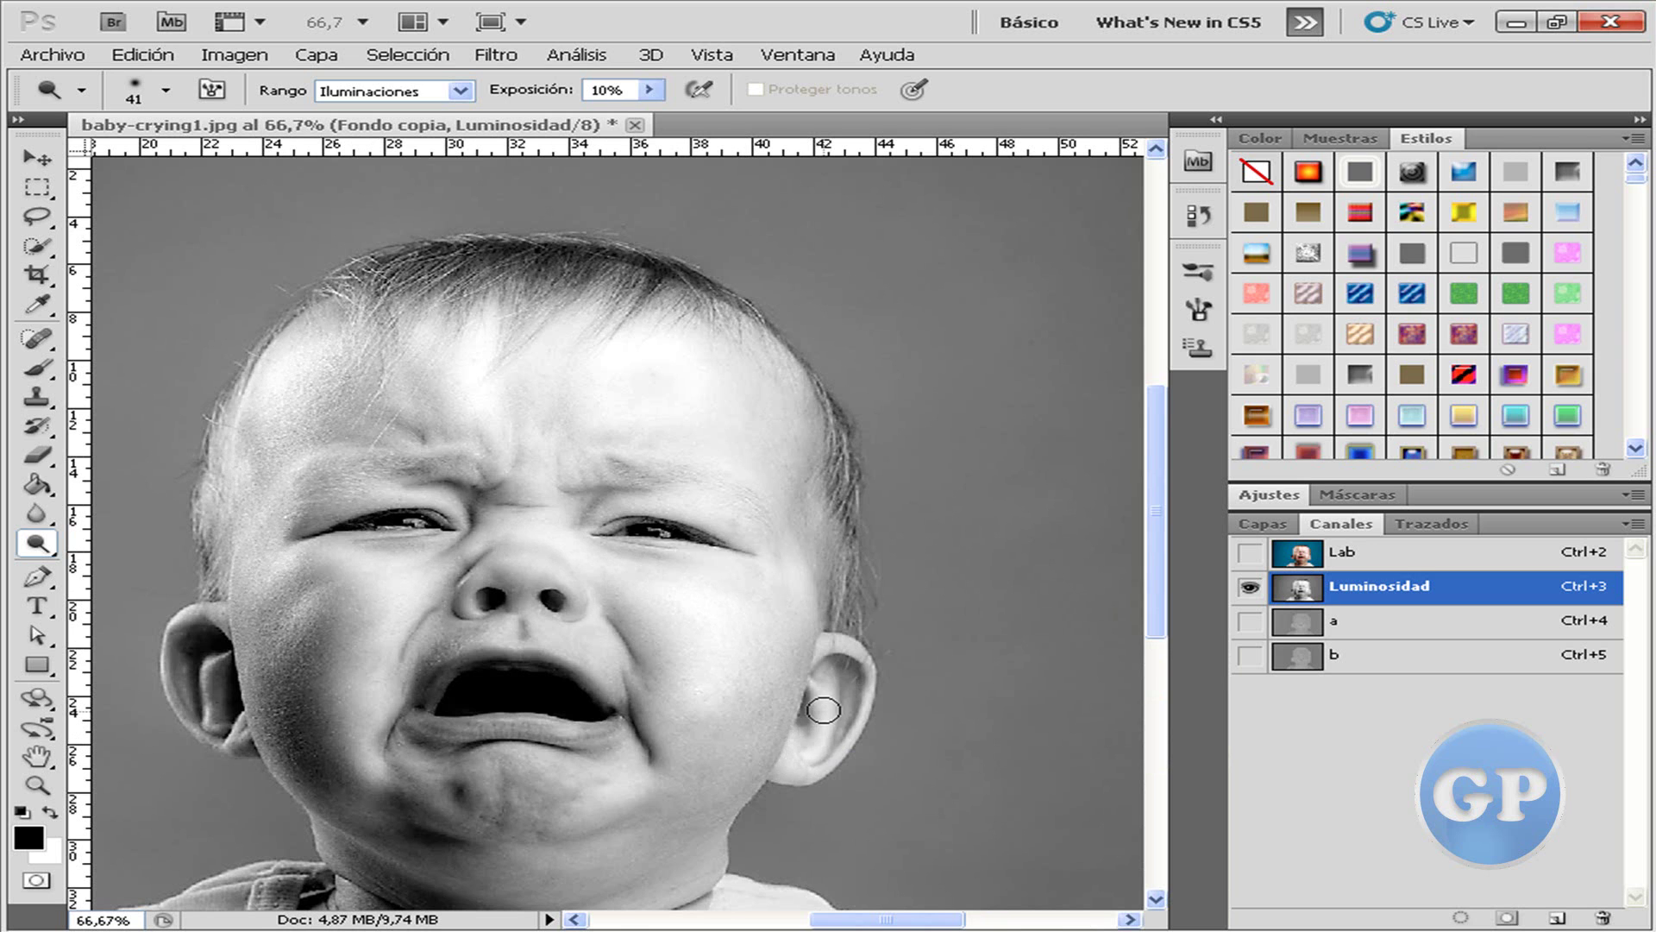
pyautogui.rightClick(767, 709)
pyautogui.moveTo(873, 662); pyautogui.dragTo(844, 664)
pyautogui.click(759, 638)
# Scroll down to the neck and enlarge the dodge brush to 45 px.
pyautogui.scroll(-3, 778, 711)
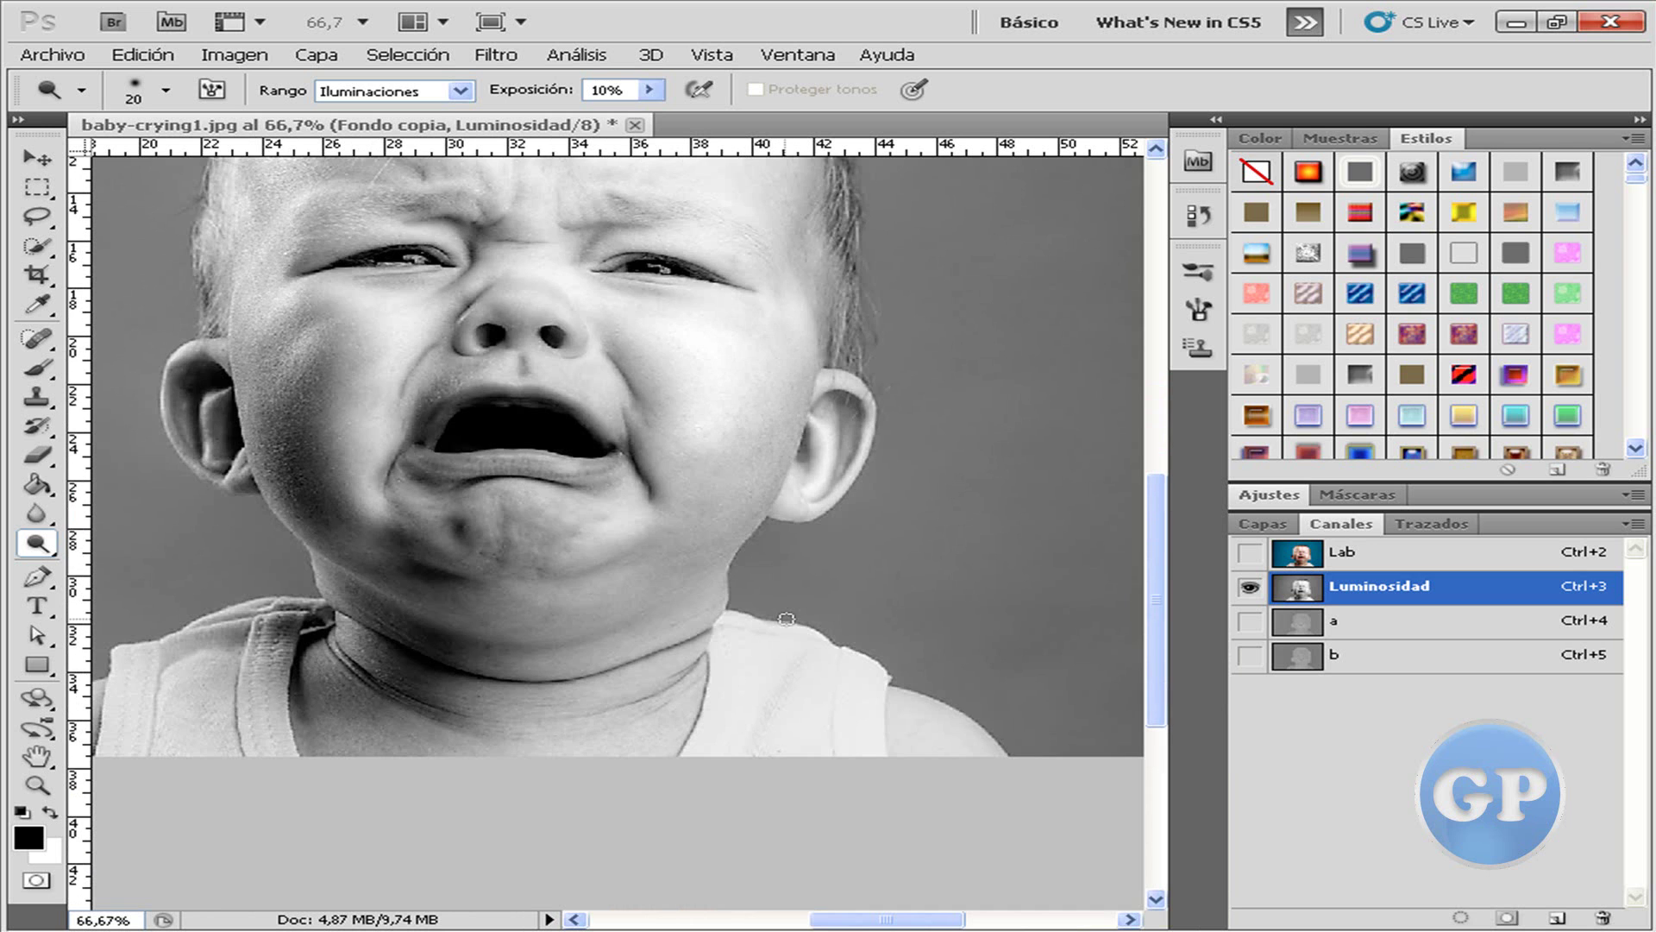
pyautogui.rightClick(1110, 499)
pyautogui.moveTo(1160, 545); pyautogui.dragTo(1212, 552)
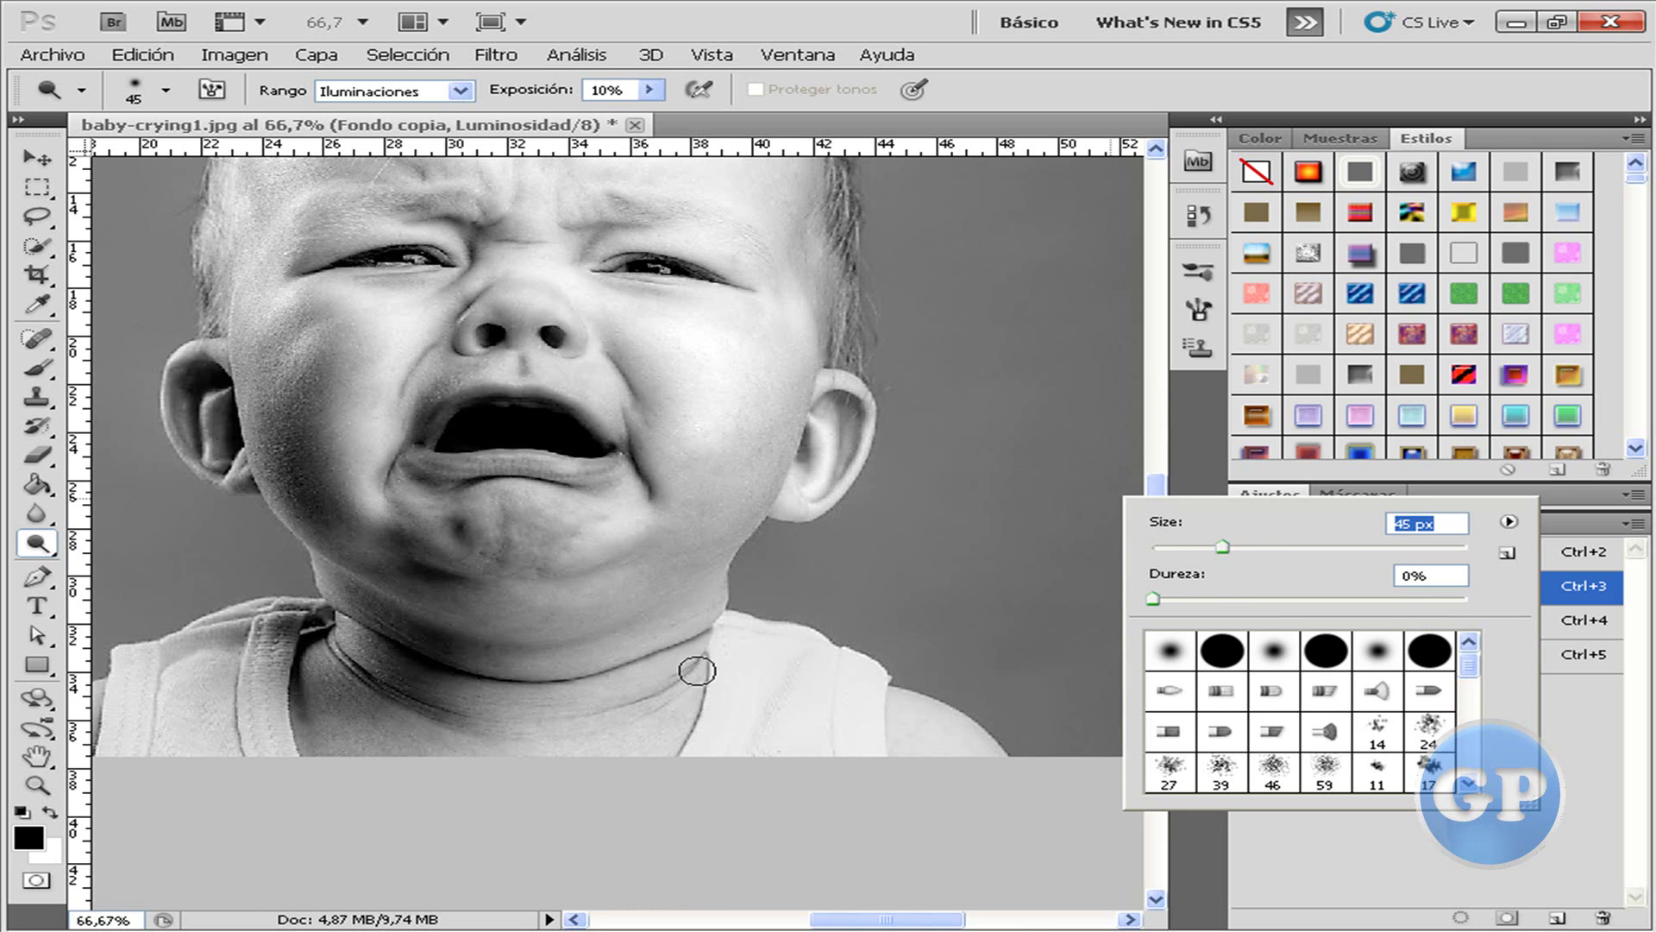
pyautogui.click(729, 637)
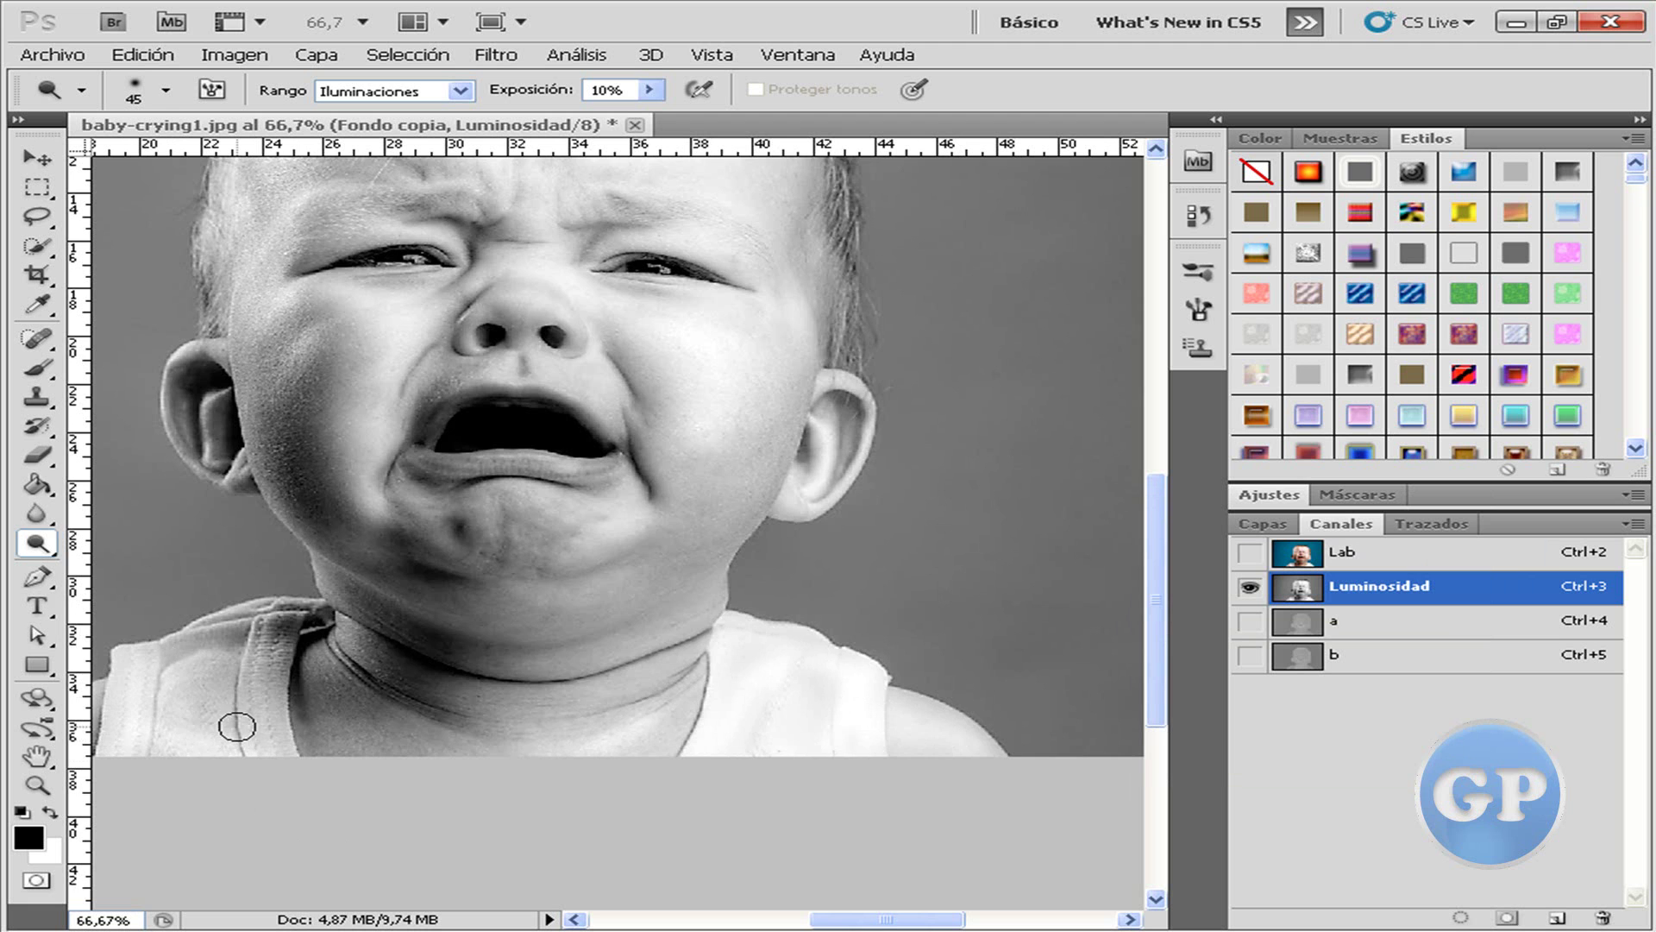
pyautogui.scroll(1, 408, 669)
pyautogui.scroll(2, 407, 669)
pyautogui.scroll(2, 407, 669)
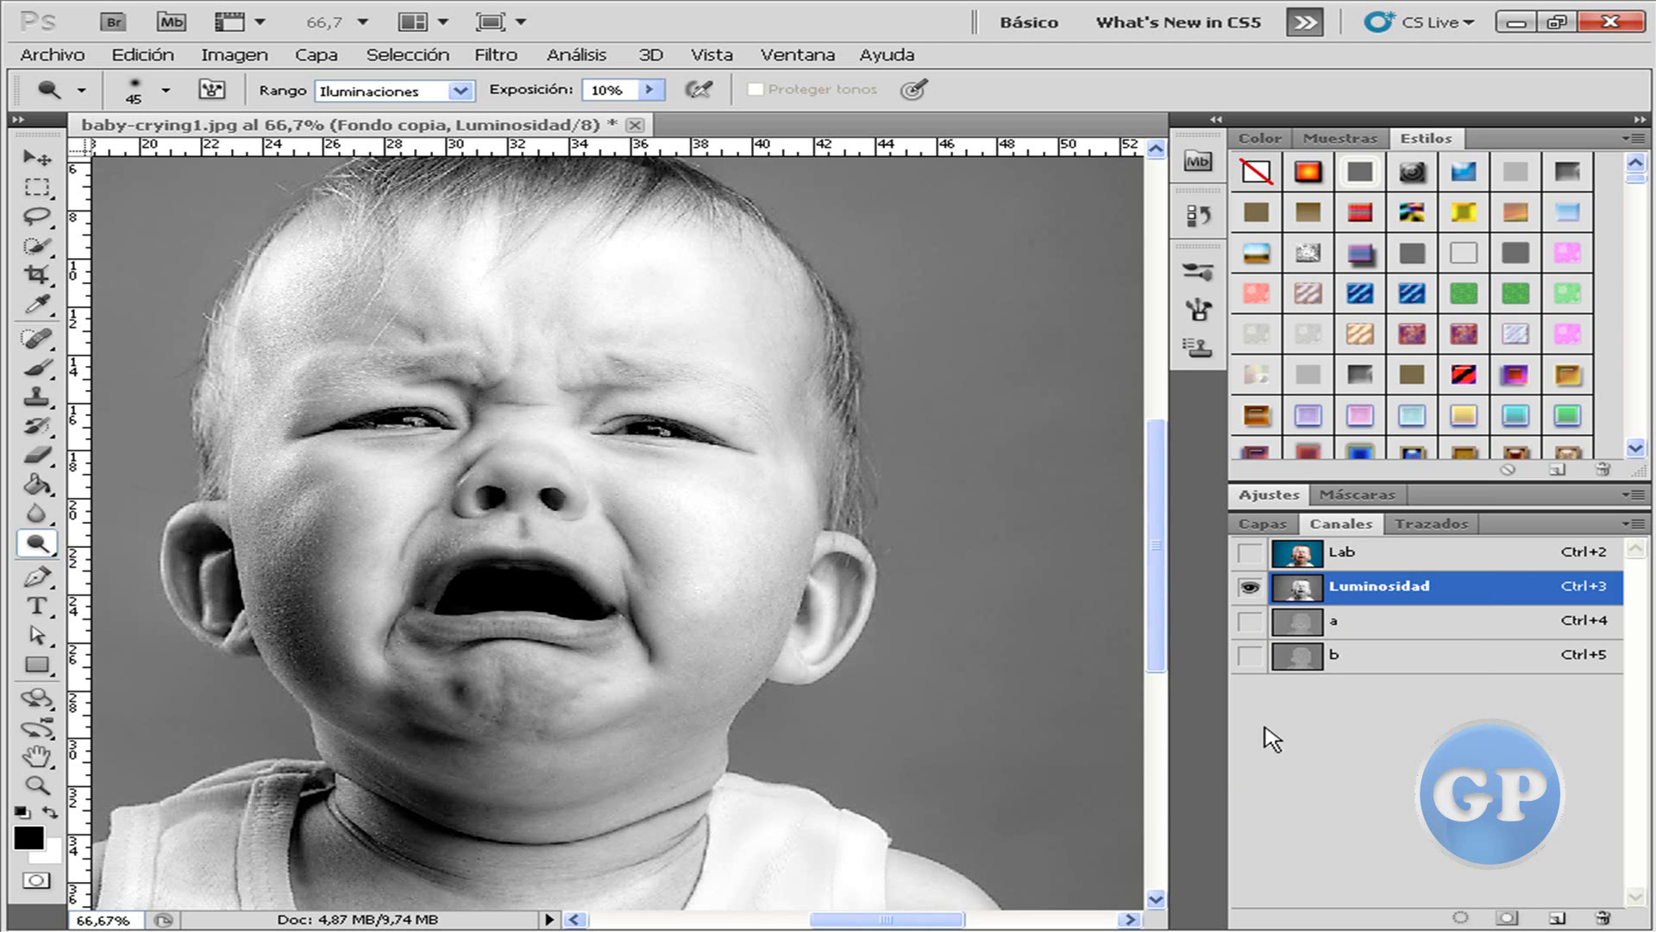
# Convert the image from Lab to RGB Color without flattening the layers.
pyautogui.click(1257, 555)
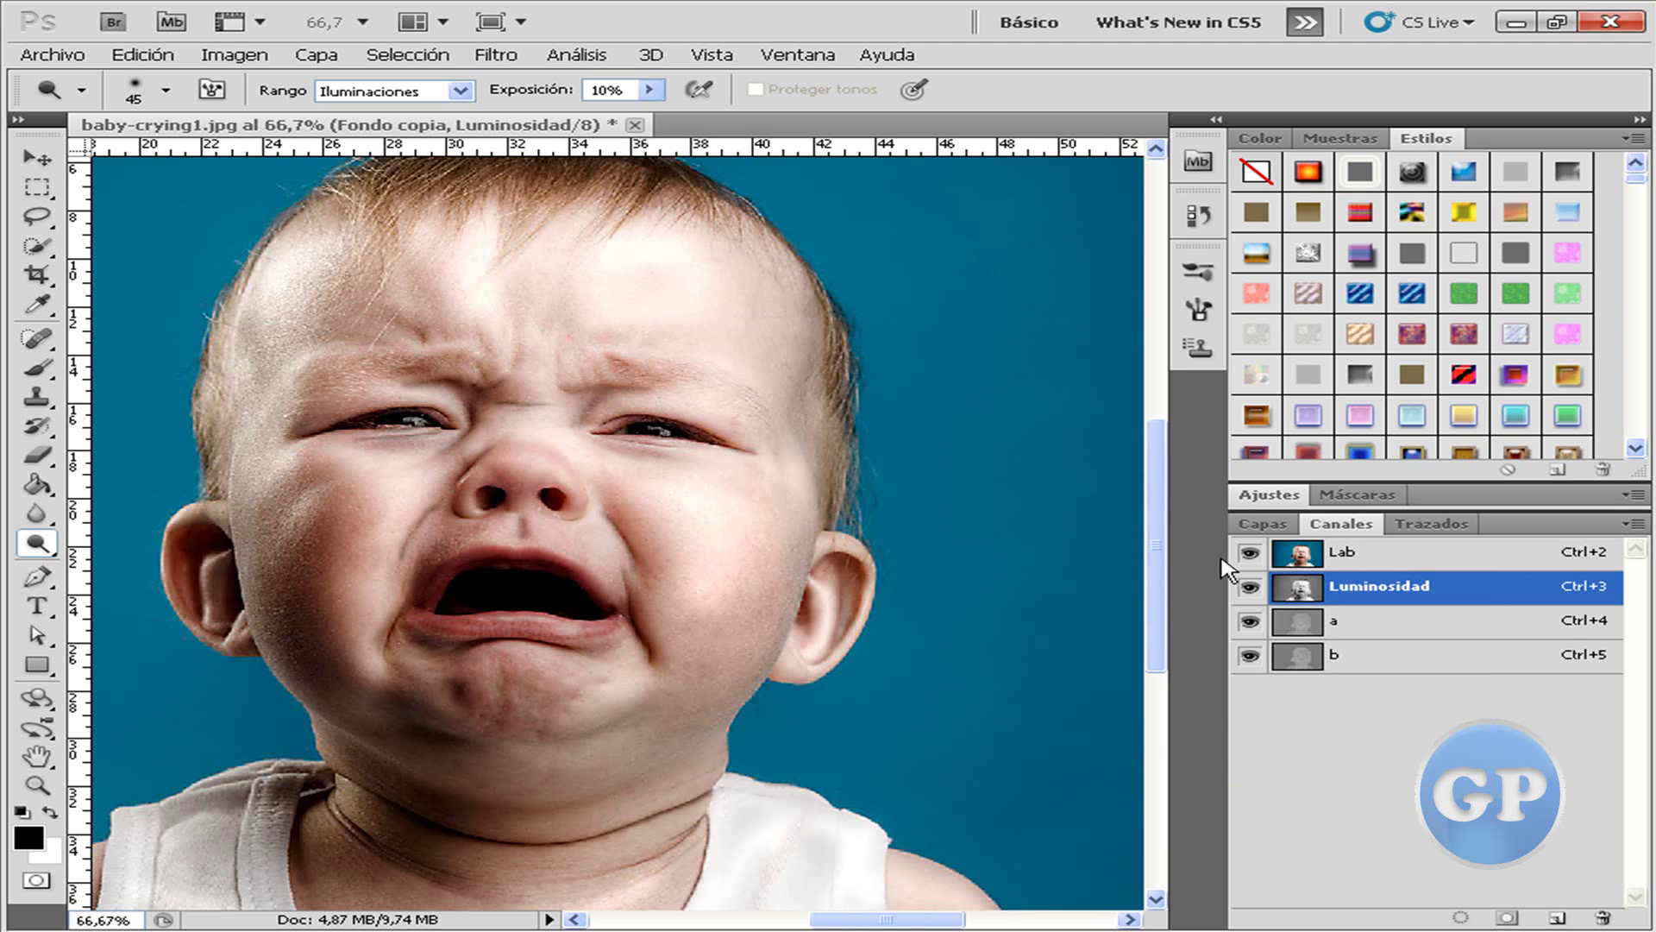
pyautogui.hotkey('ctrl', '-')
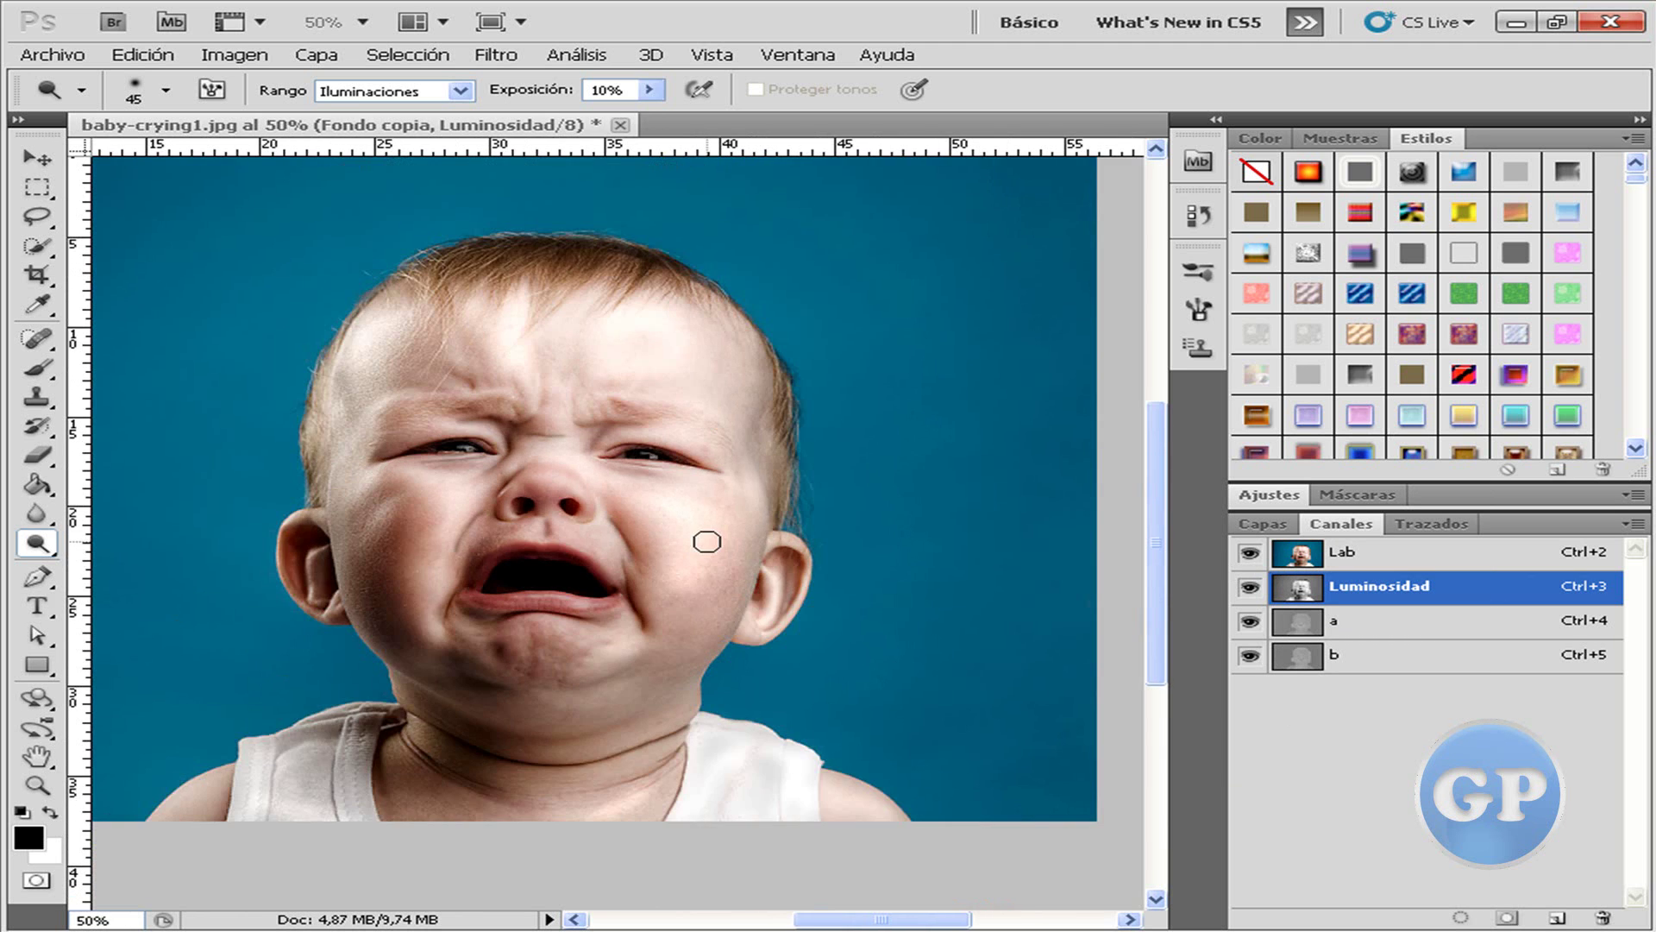
pyautogui.moveTo(821, 919); pyautogui.dragTo(795, 920)
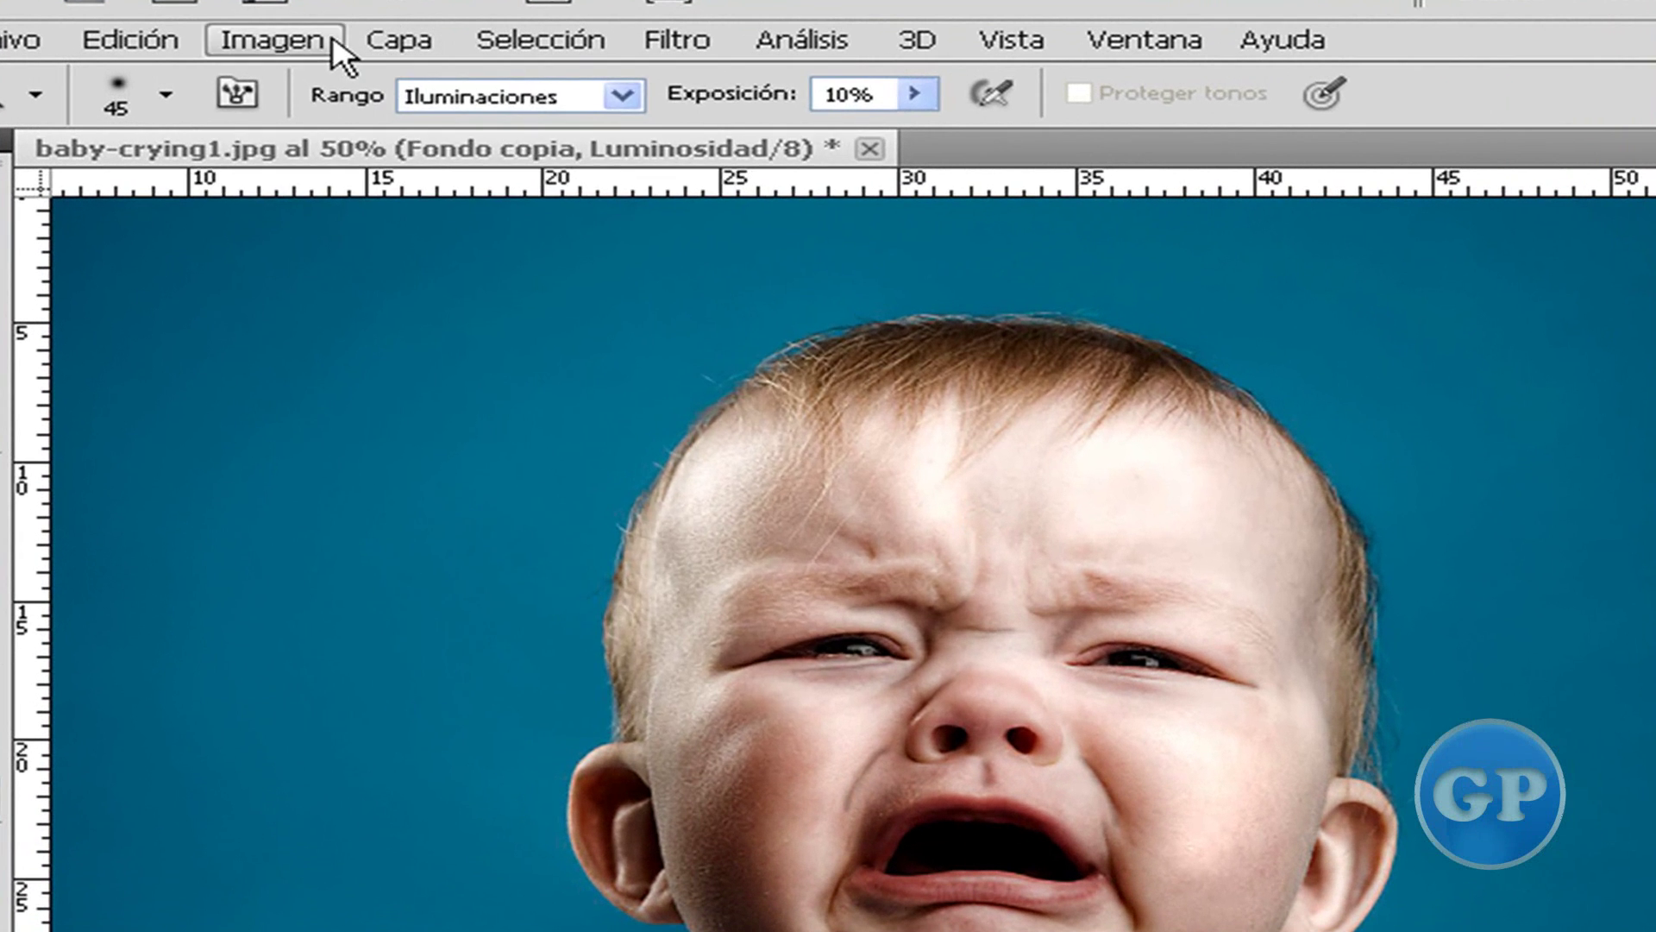
pyautogui.click(259, 54)
pyautogui.moveTo(281, 79)
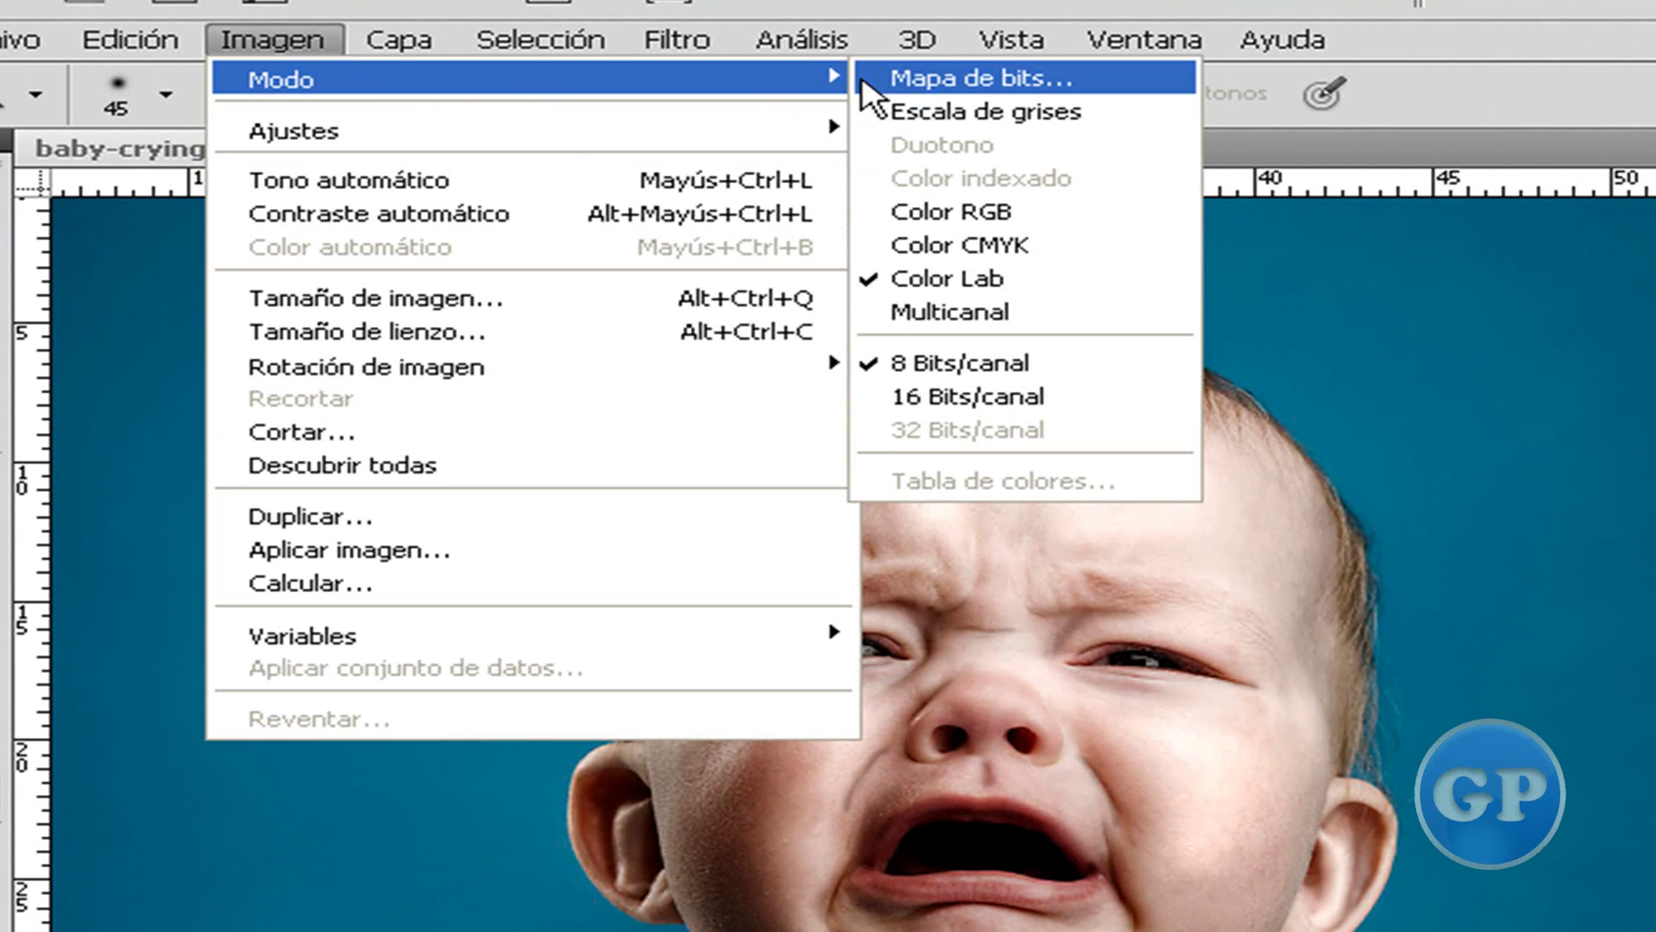
pyautogui.click(1063, 216)
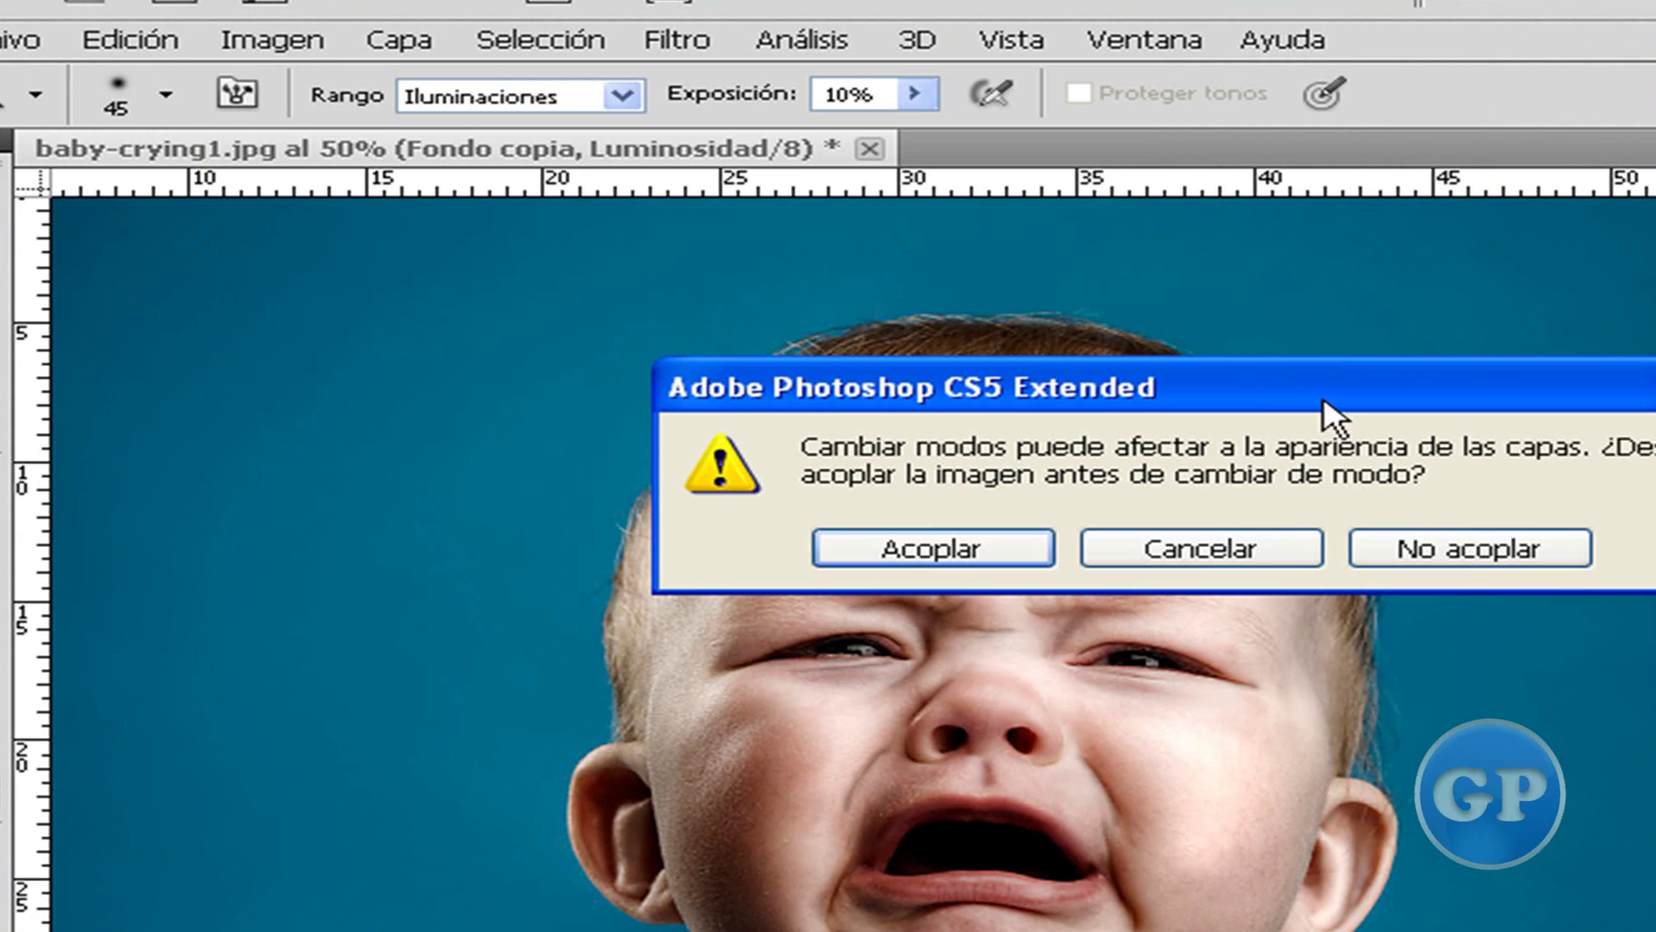
pyautogui.click(1471, 554)
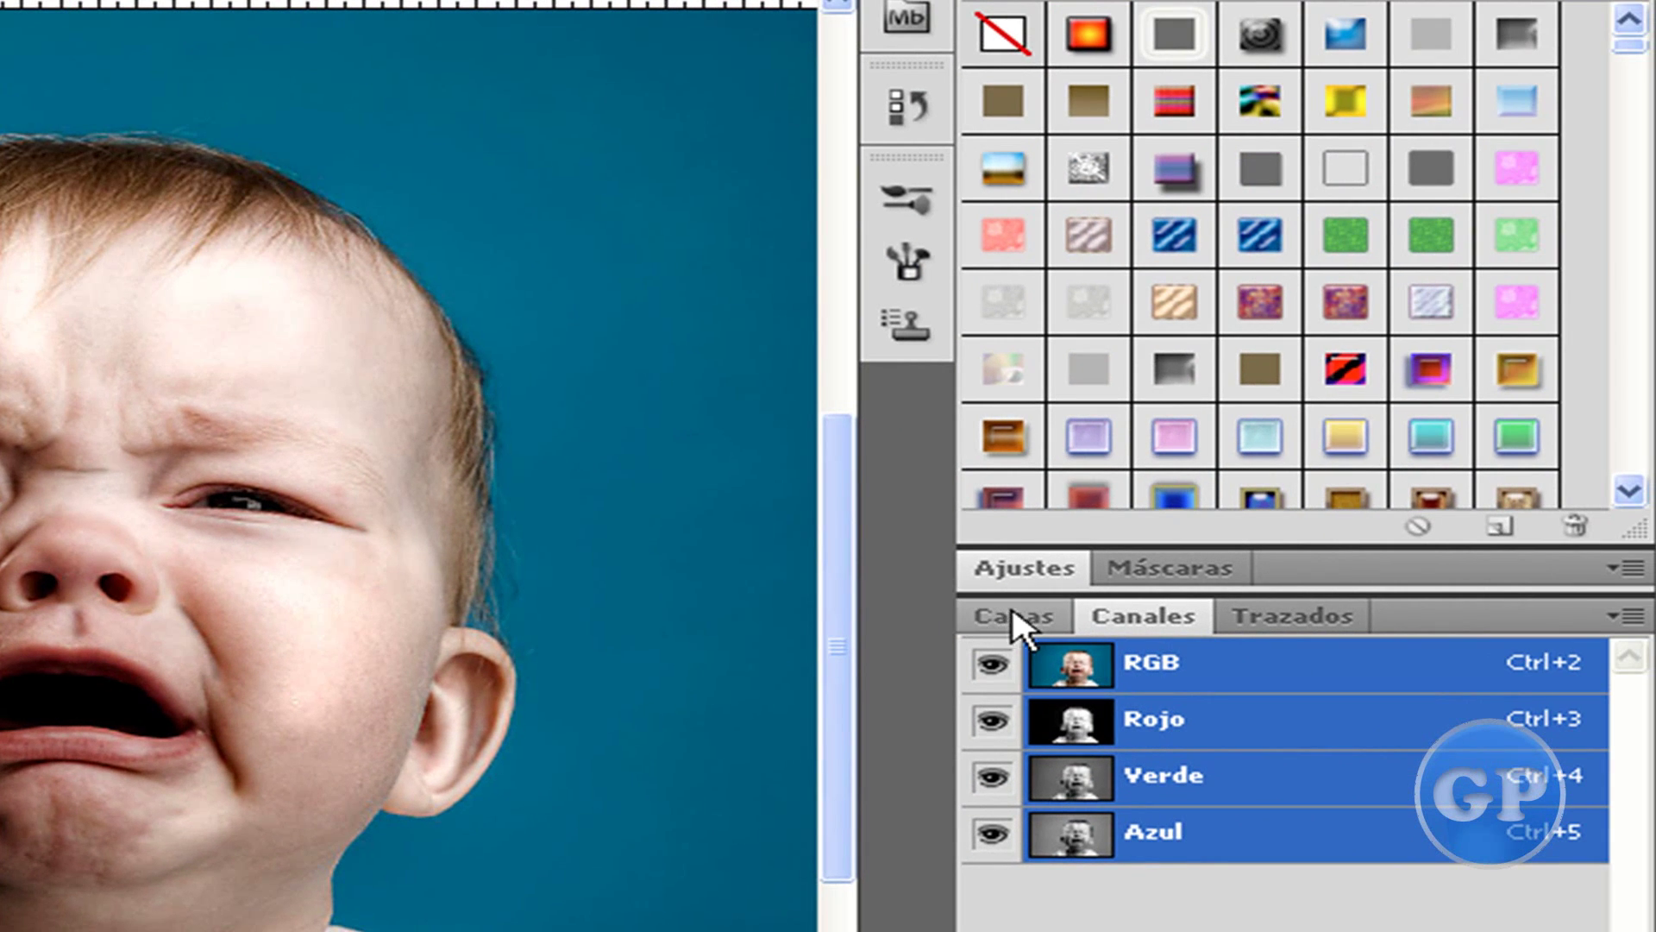
# Duplicate the Fondo copia layer as Fondo copia 2.
pyautogui.click(1015, 613)
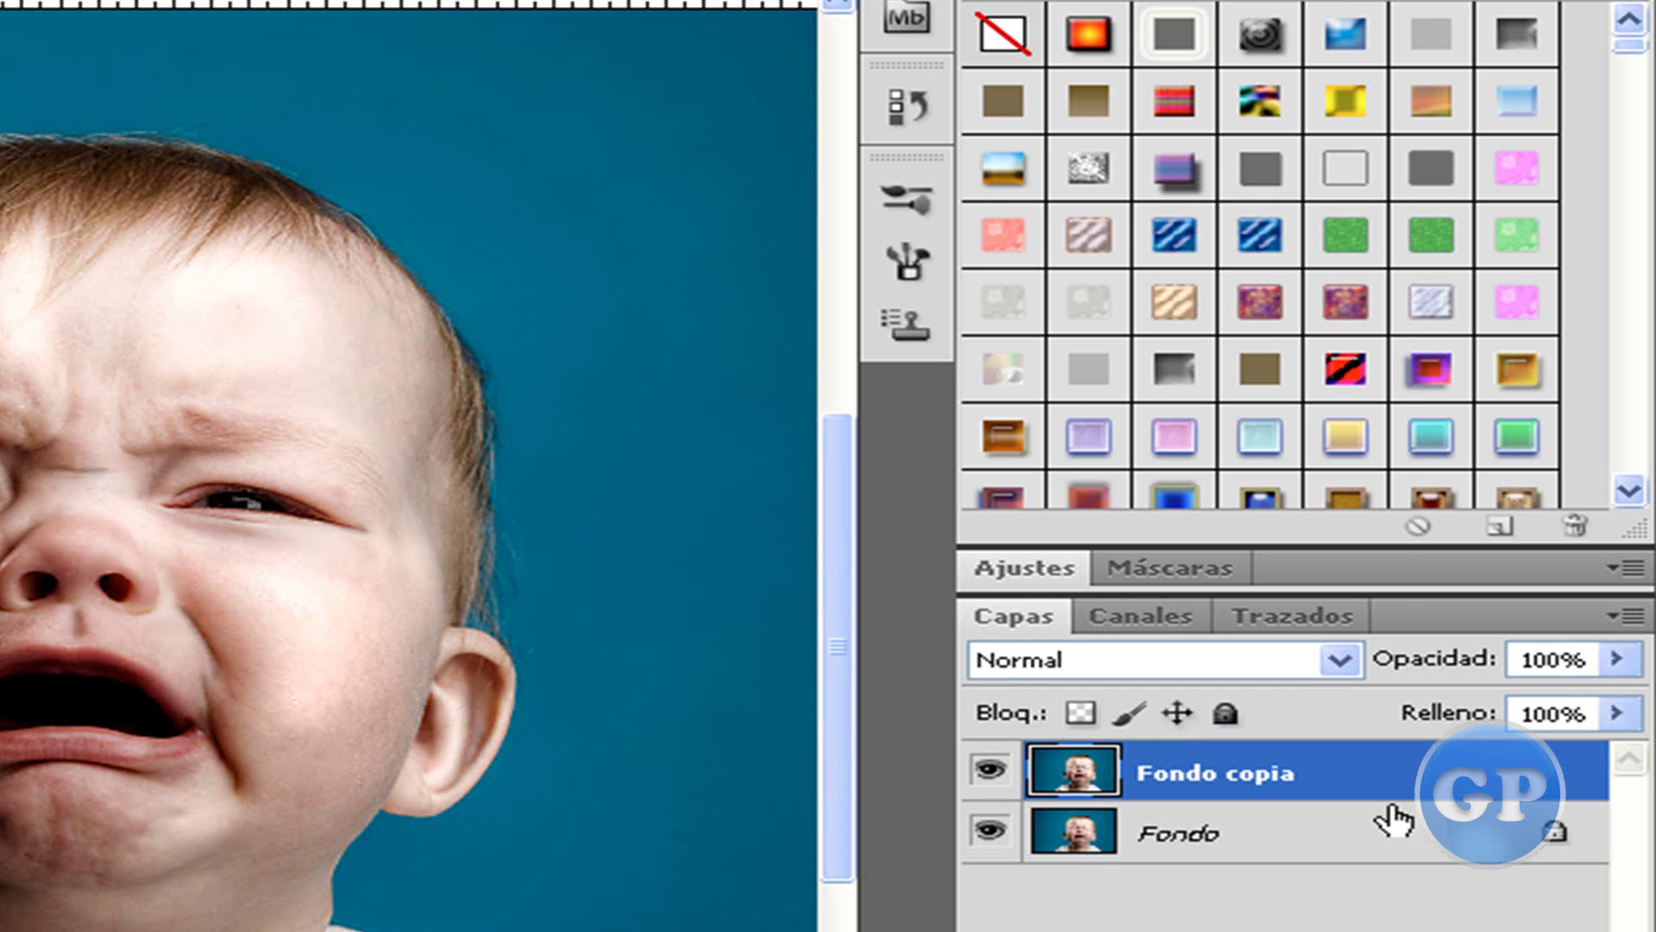
pyautogui.rightClick(1405, 773)
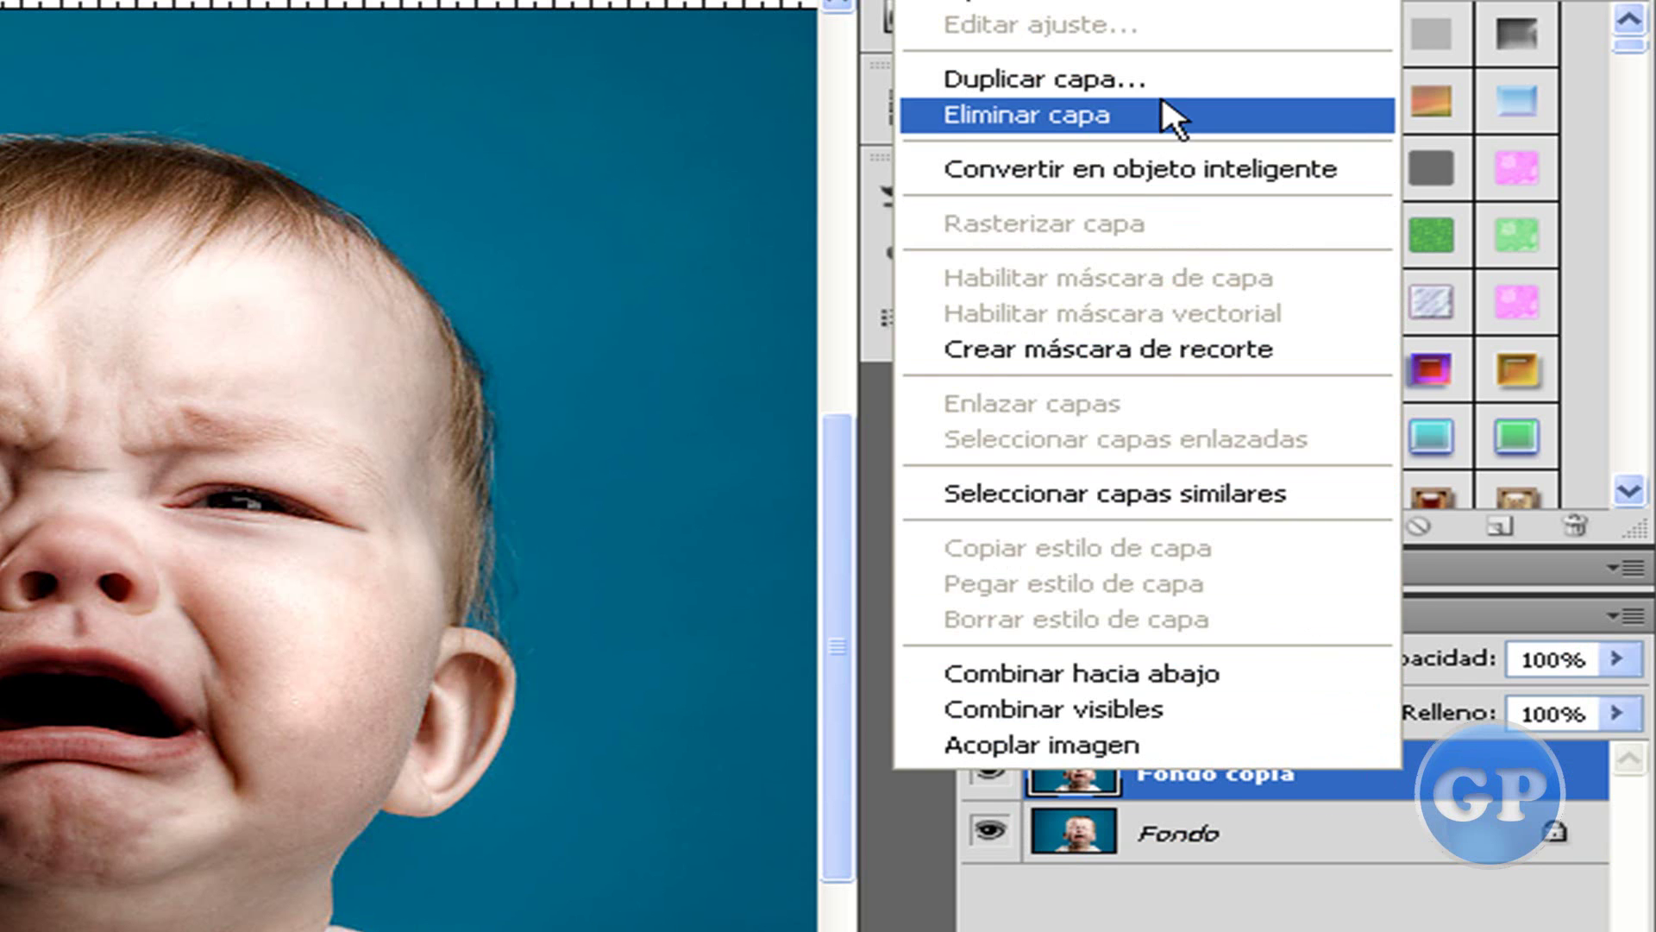
pyautogui.click(1173, 80)
pyautogui.click(752, 241)
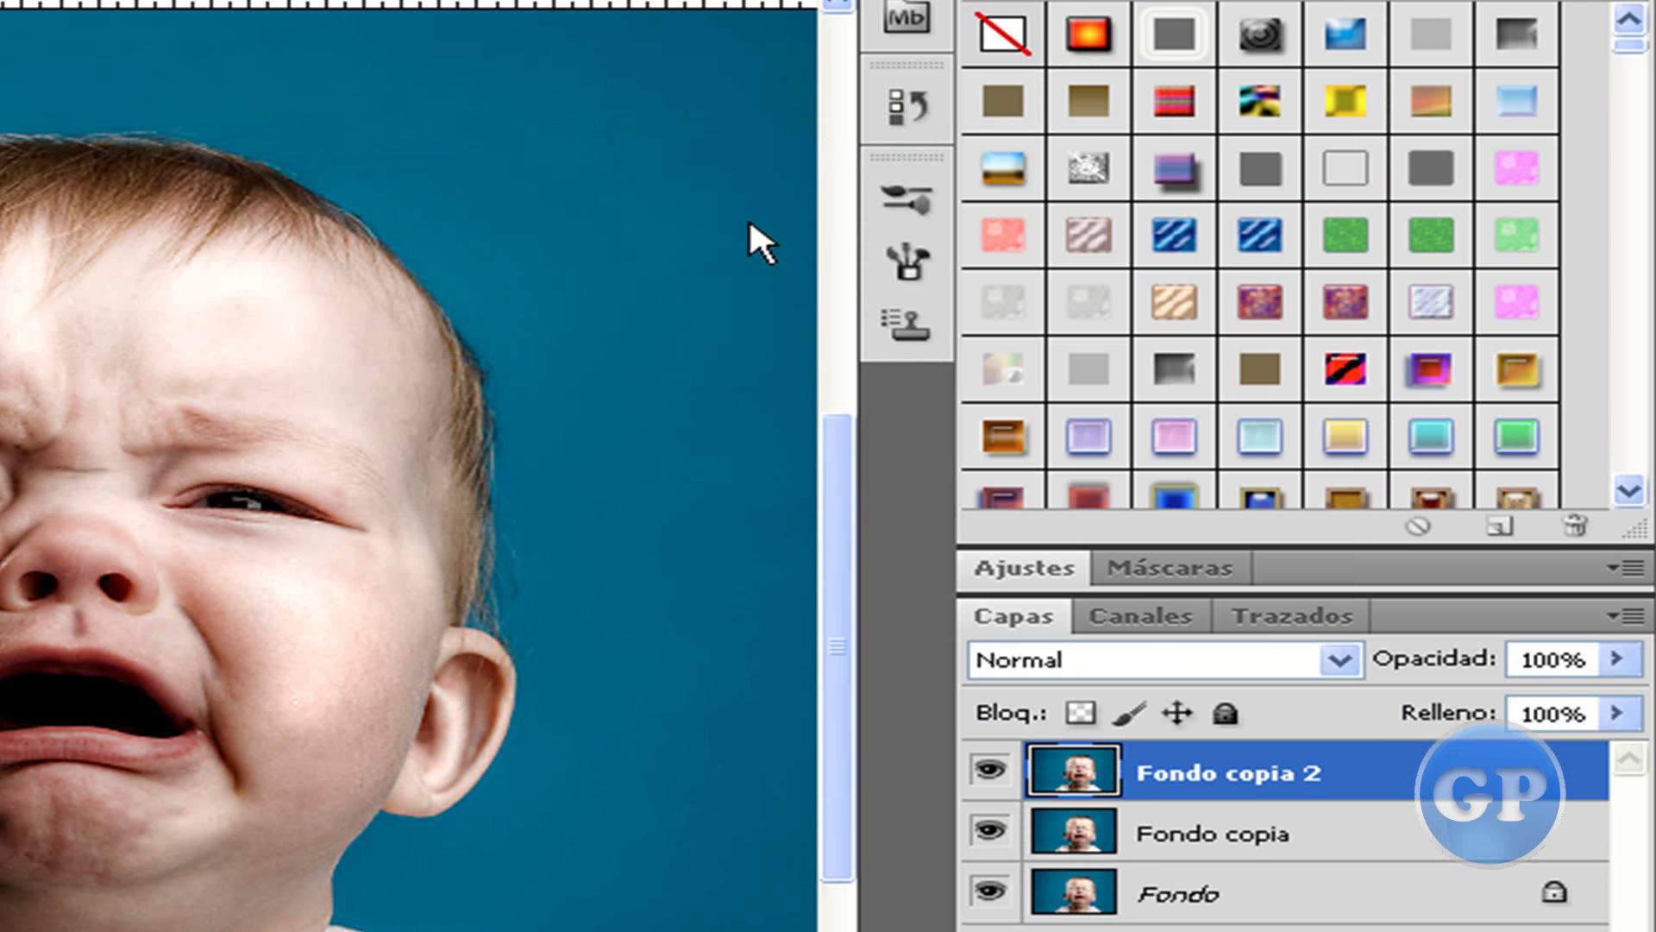
pyautogui.click(334, 71)
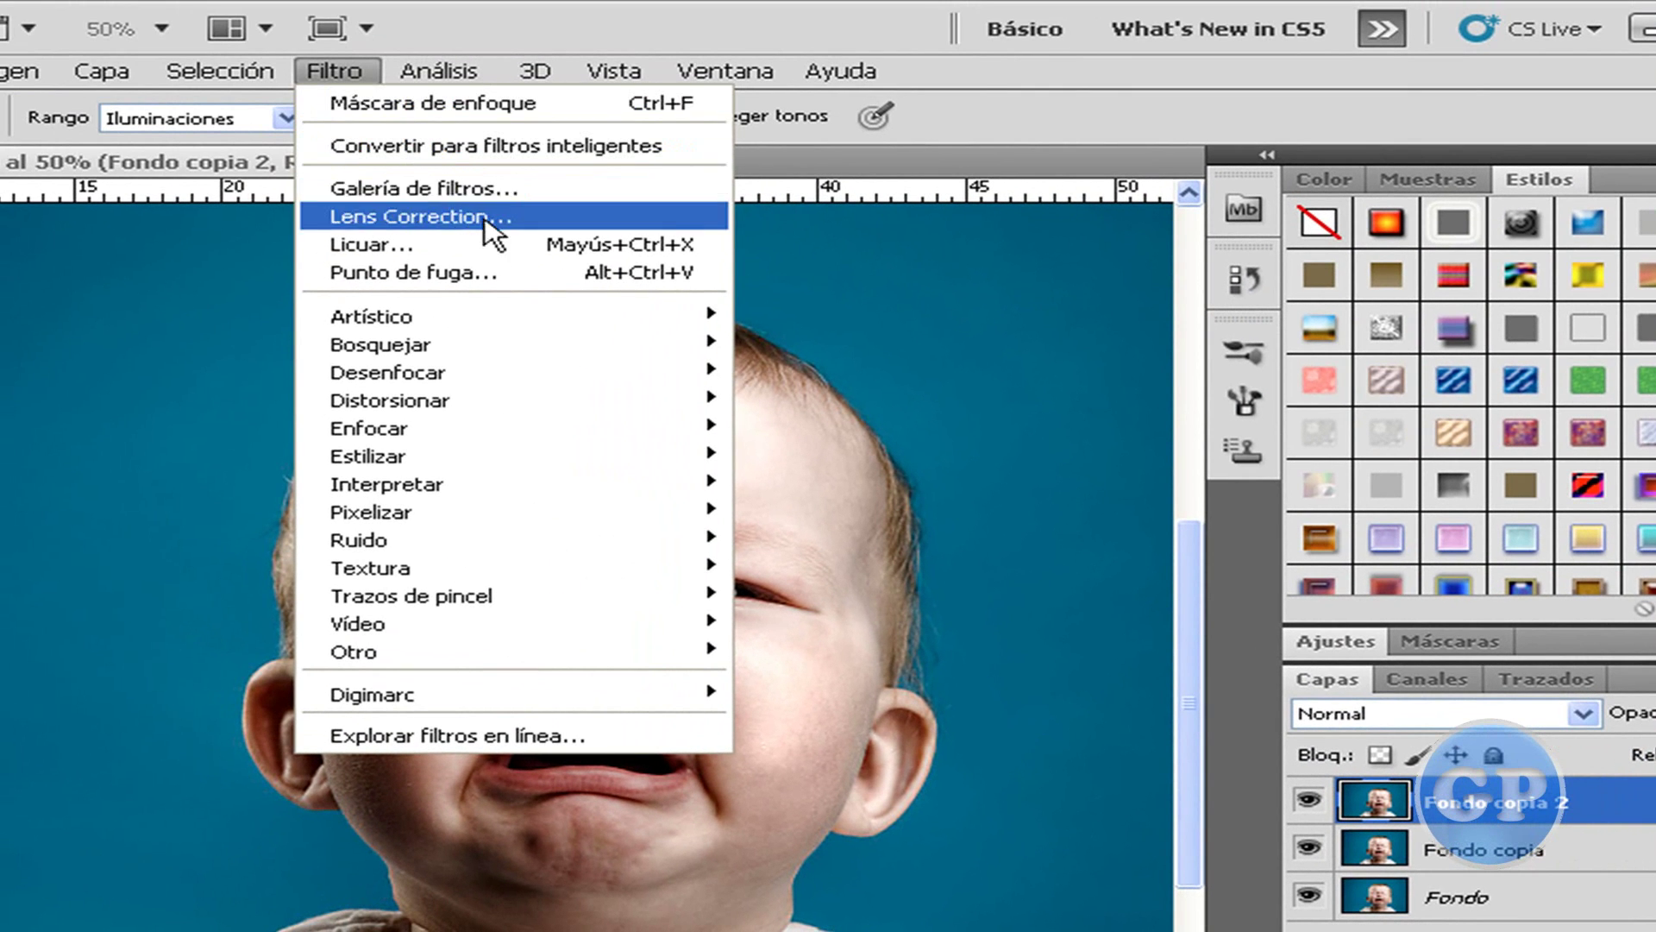
pyautogui.moveTo(504, 426)
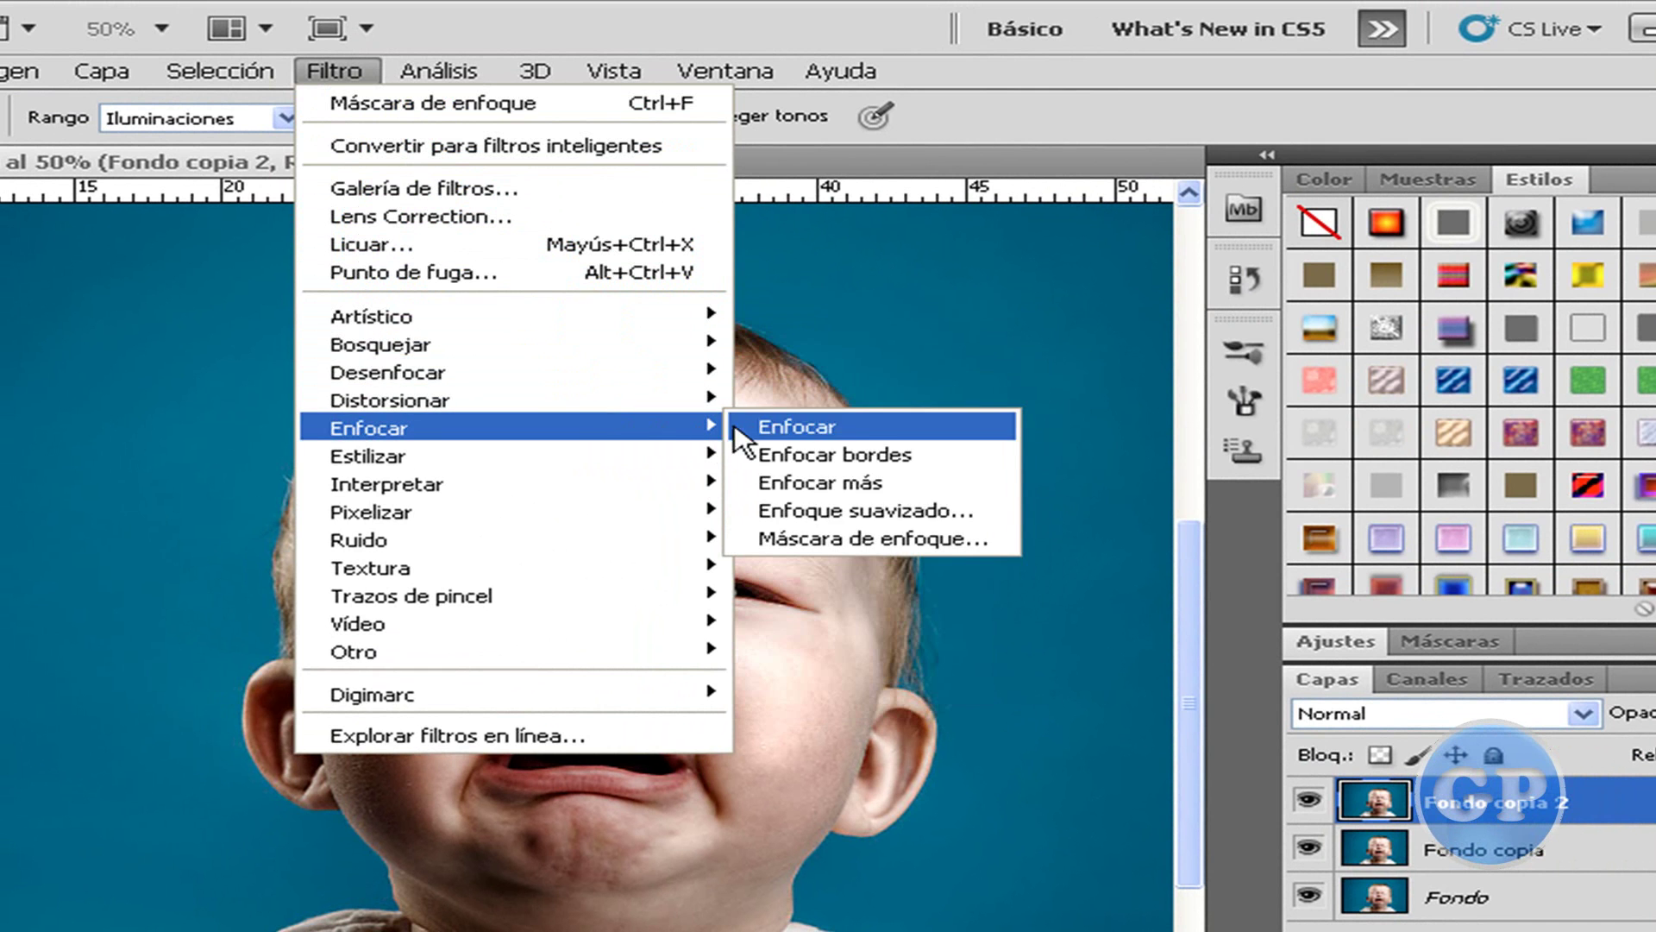
# Apply Smart Sharpen to Fondo copia 2 at 50% amount and 3.7 px radius.
pyautogui.click(828, 511)
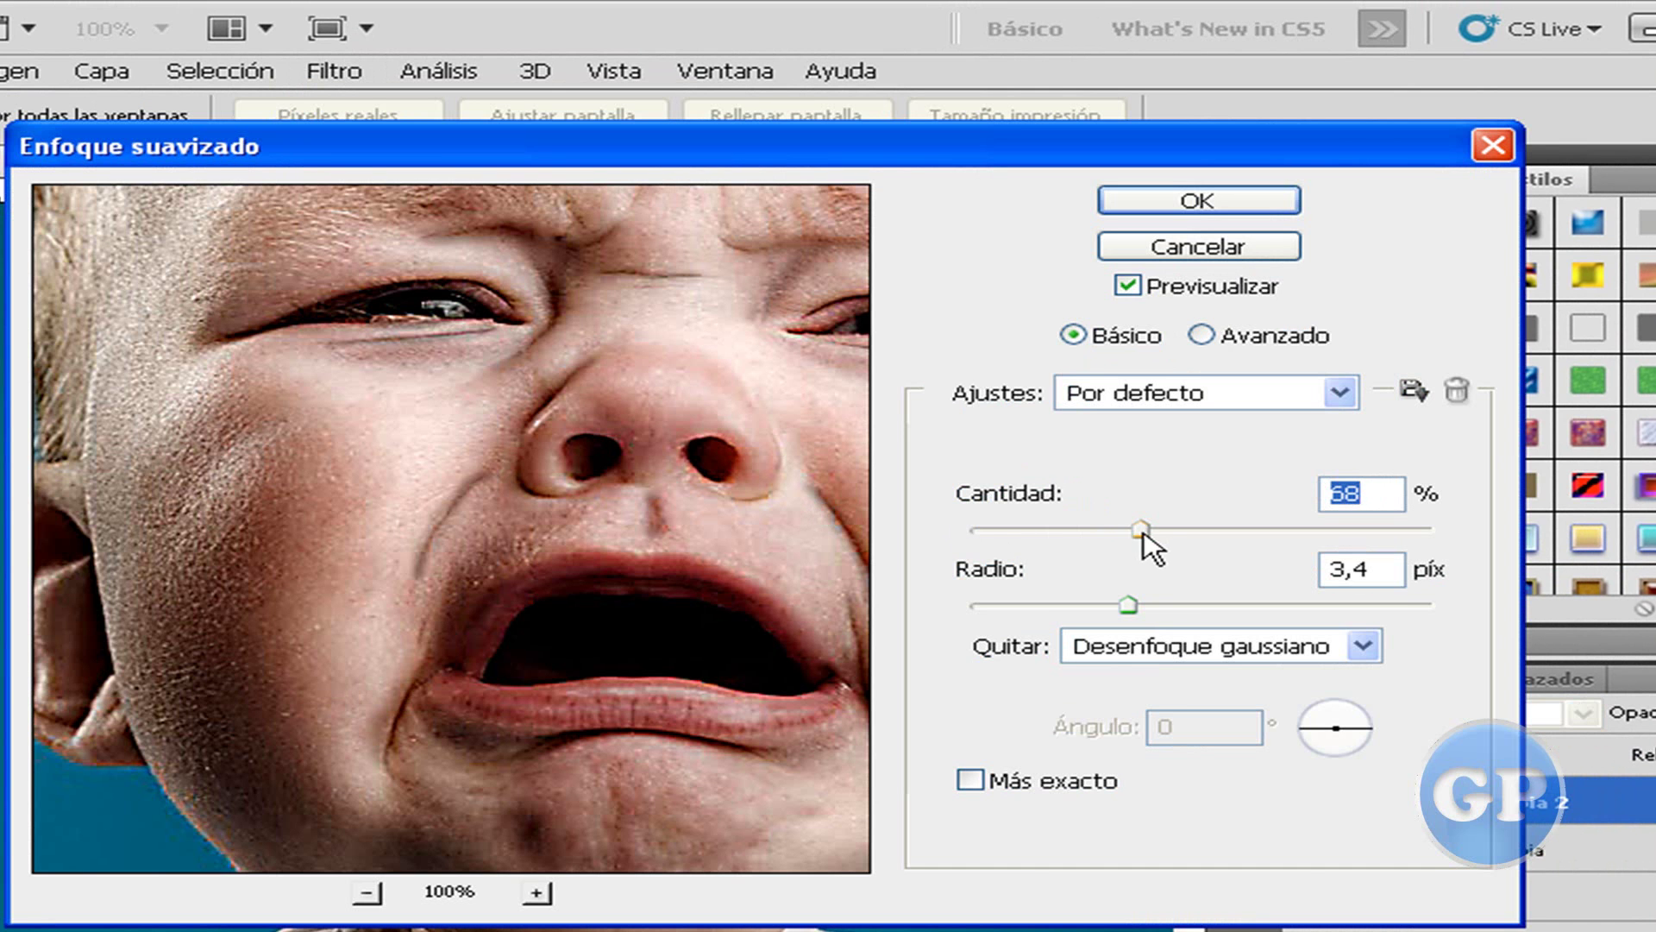
pyautogui.moveTo(1140, 530); pyautogui.dragTo(1094, 537)
pyautogui.moveTo(1129, 607); pyautogui.dragTo(1206, 605)
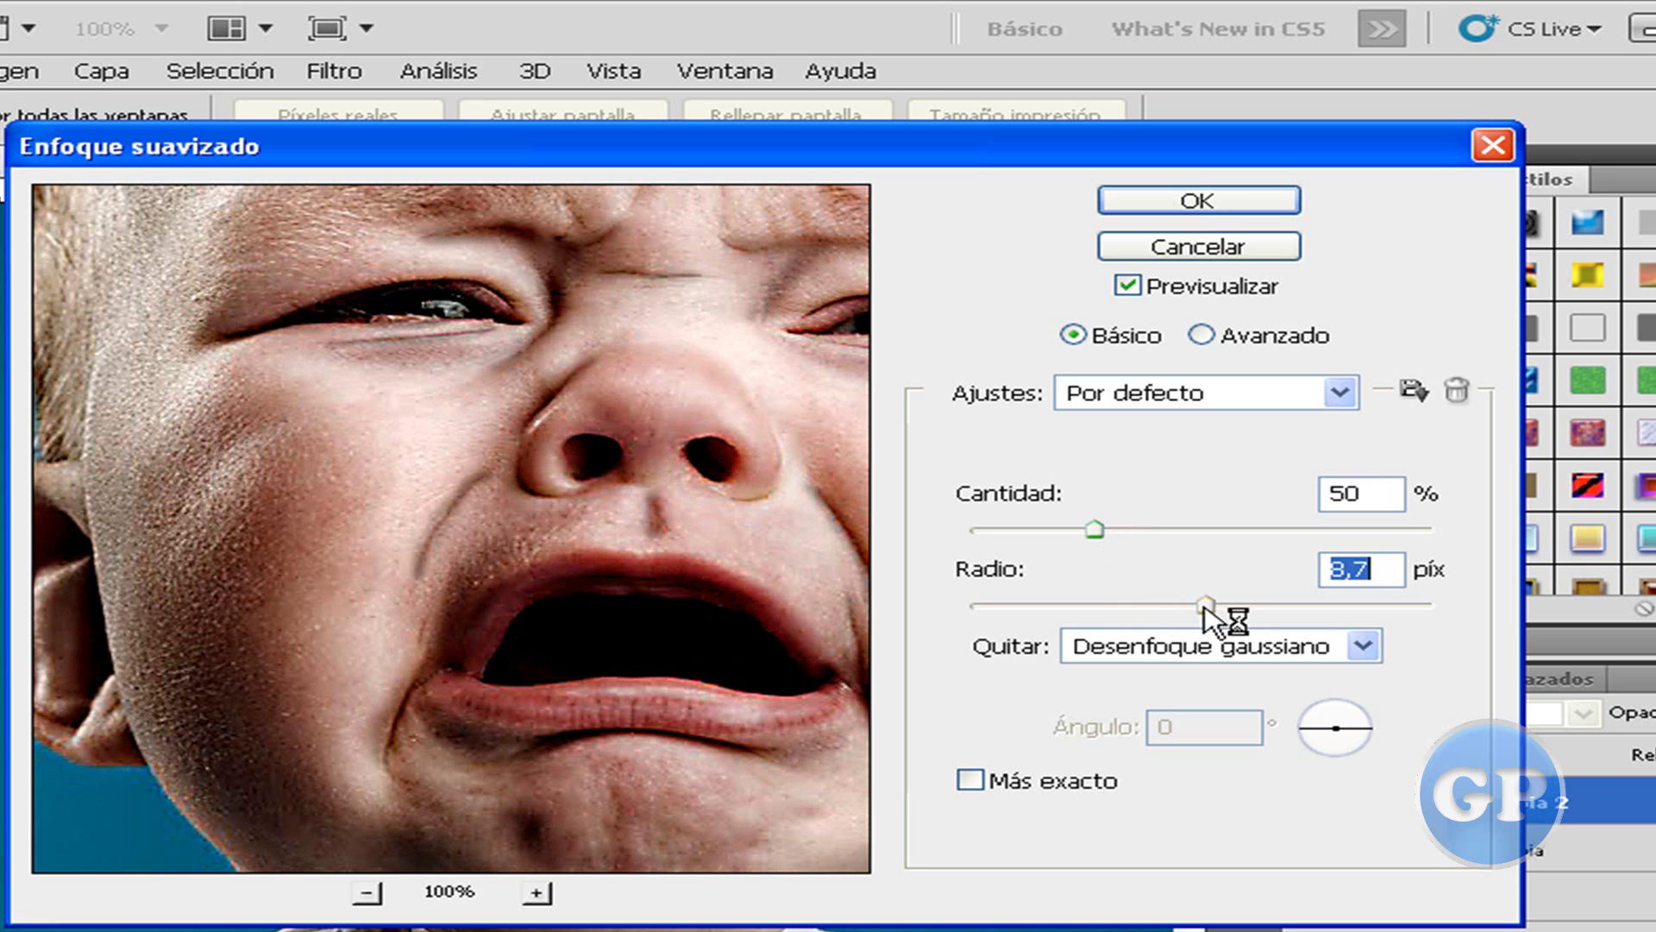
pyautogui.click(1215, 205)
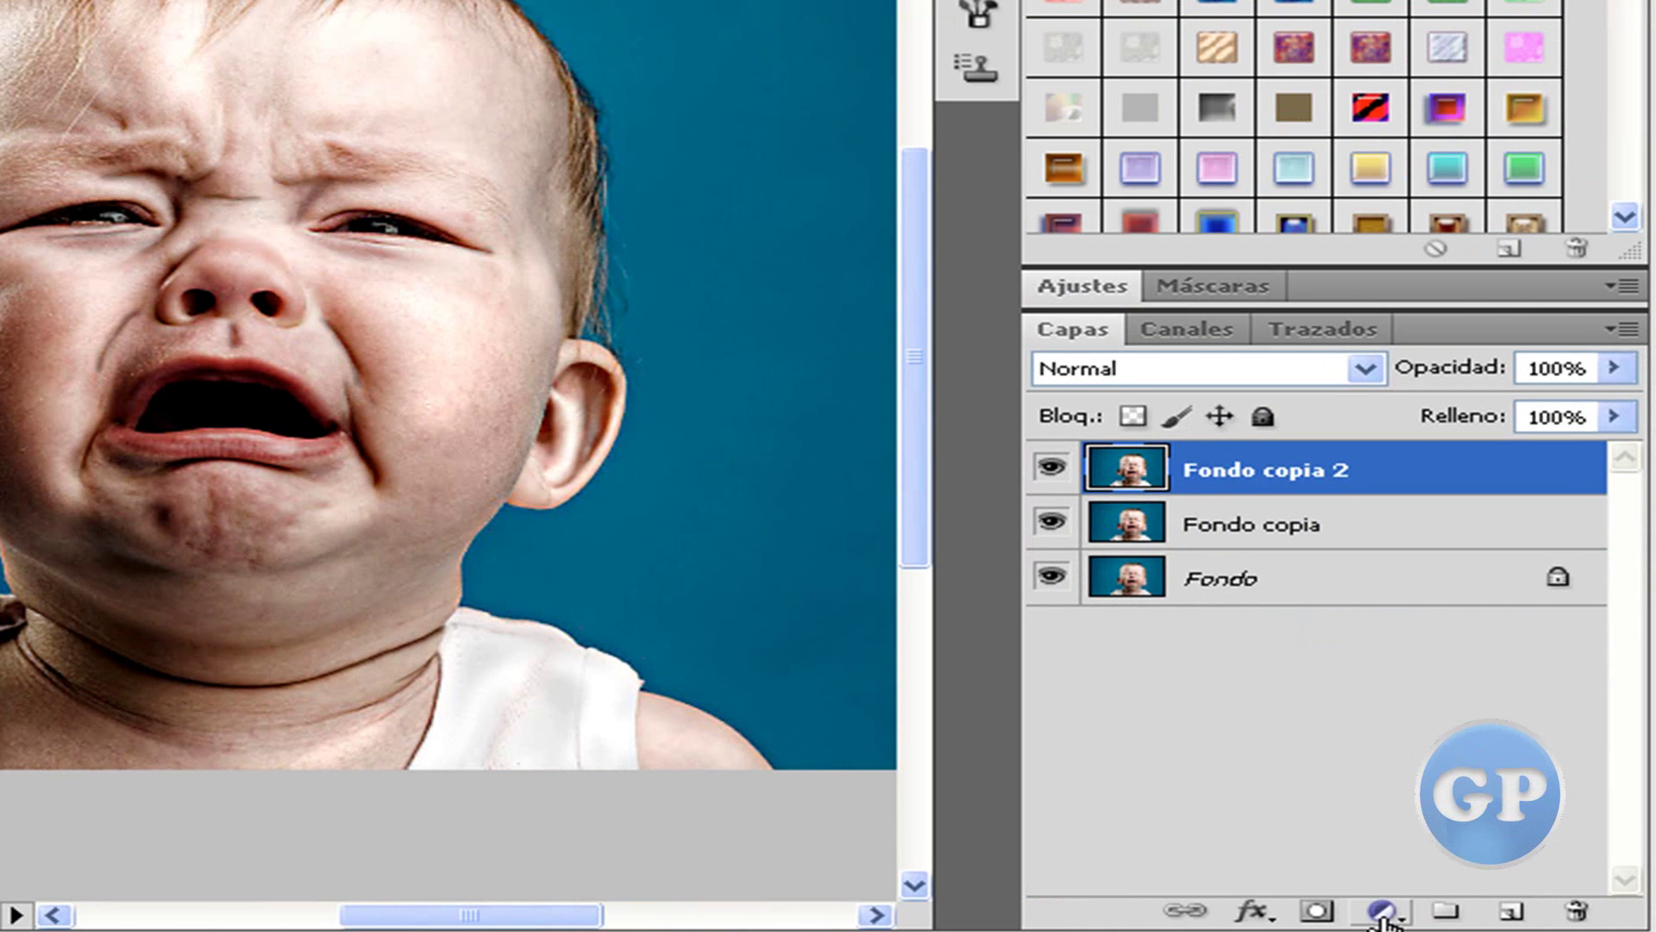
# Add a Black & White adjustment layer with Reds at -64 and Yellows at 180.
pyautogui.click(1382, 912)
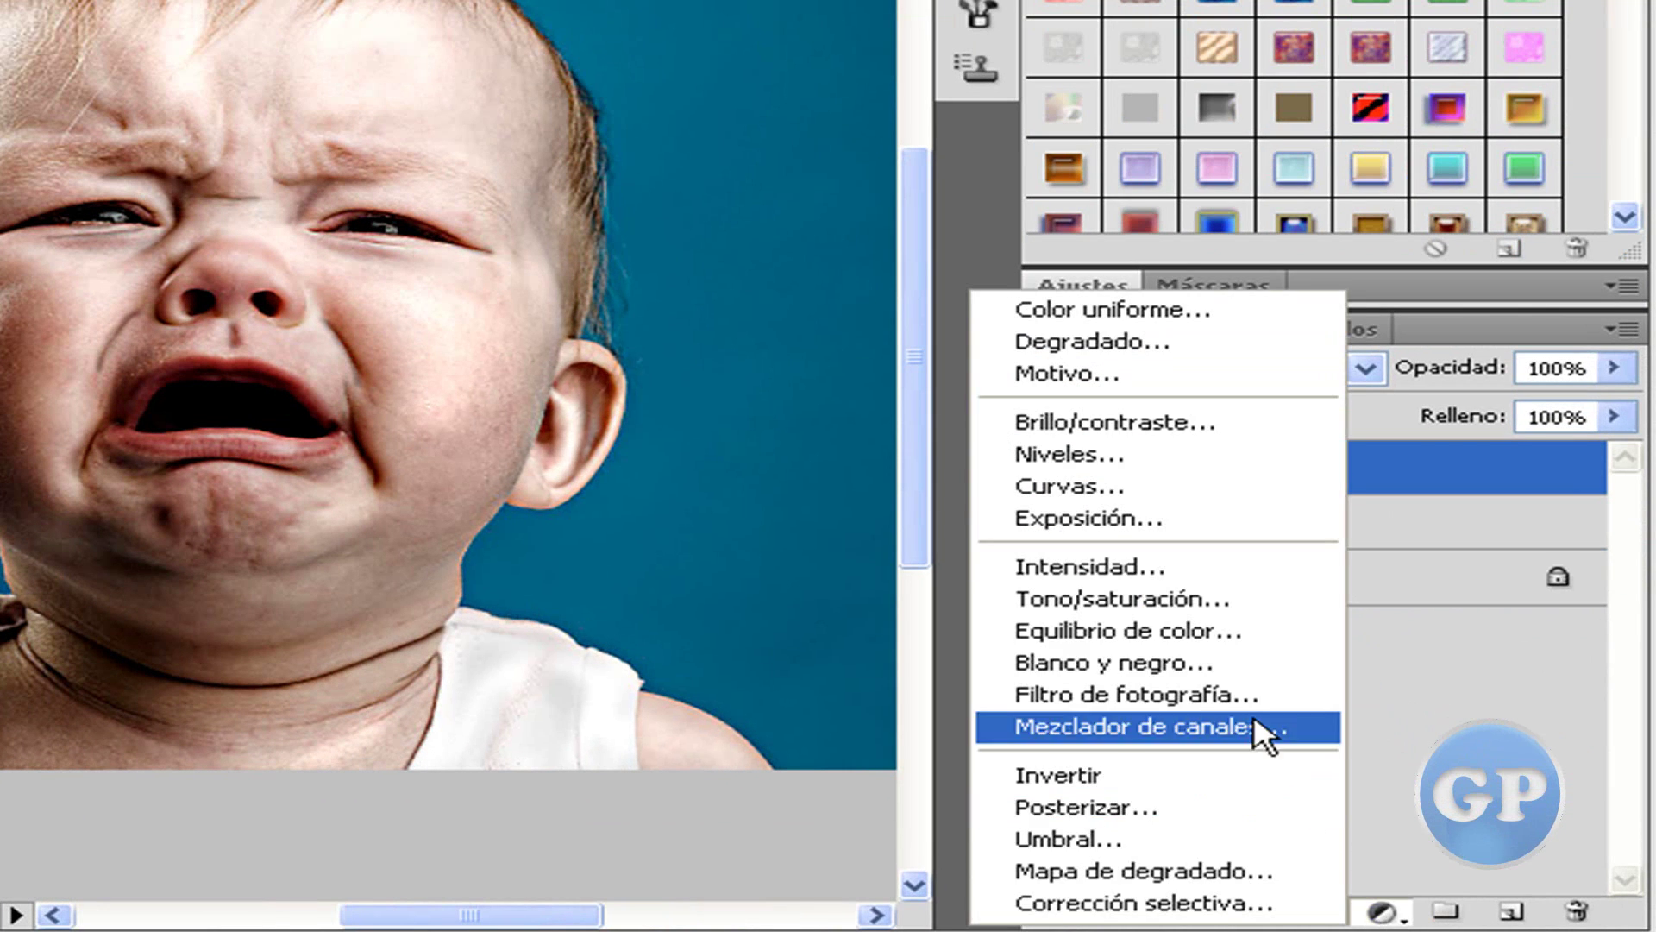
pyautogui.click(1225, 666)
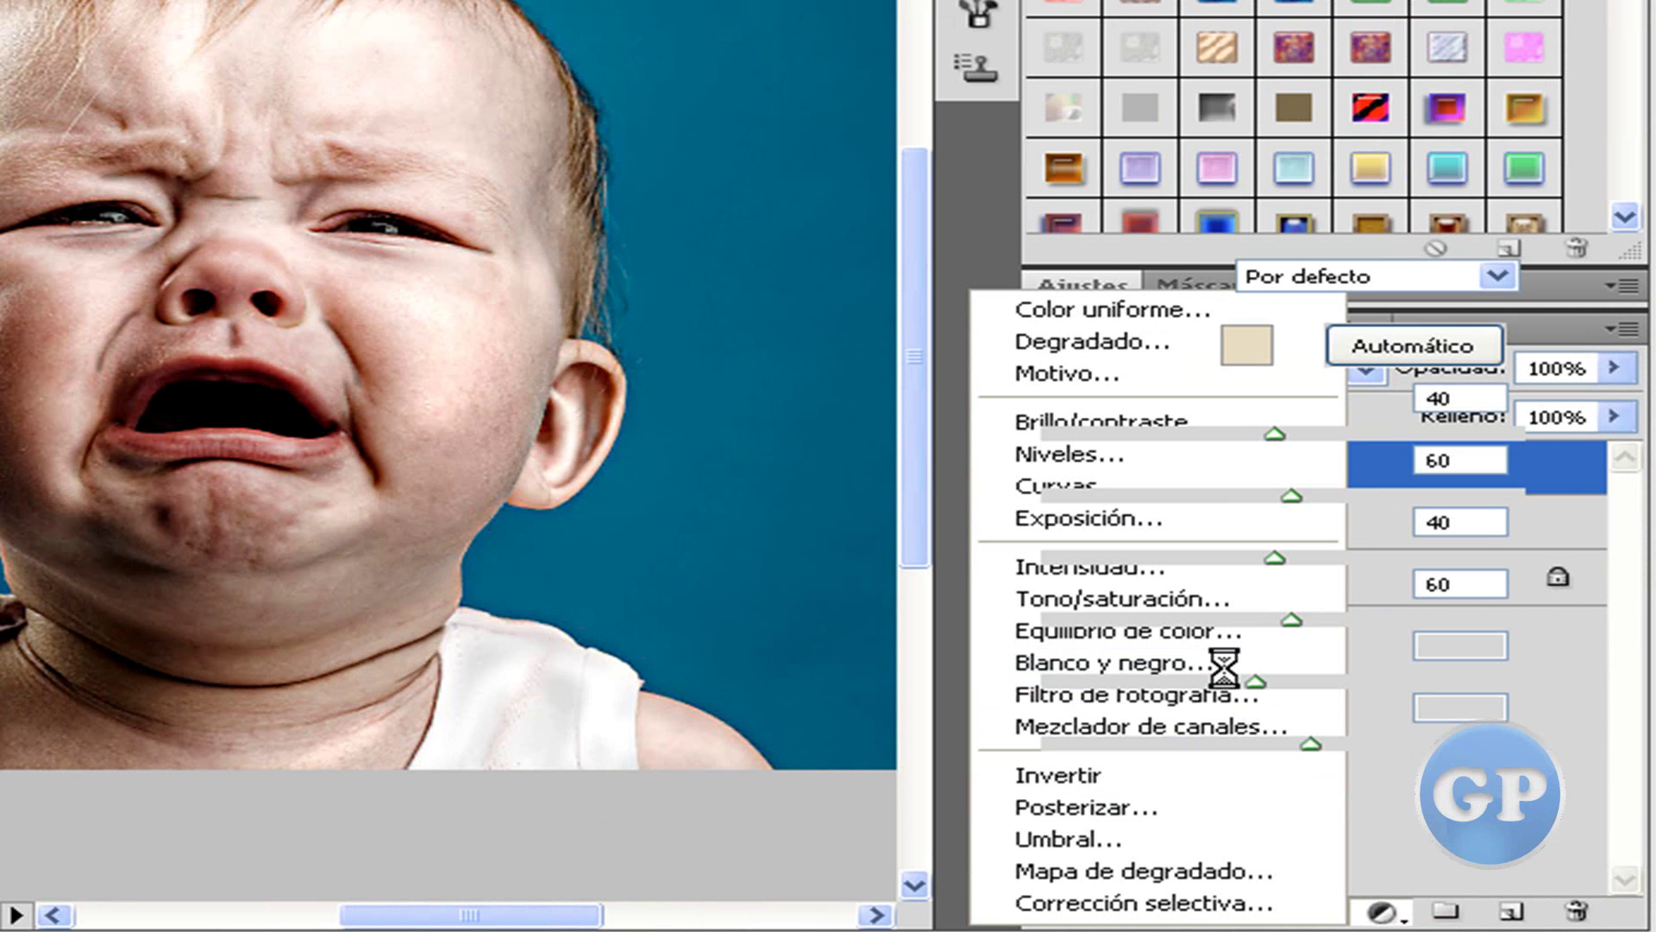
pyautogui.moveTo(1275, 434); pyautogui.dragTo(1208, 435)
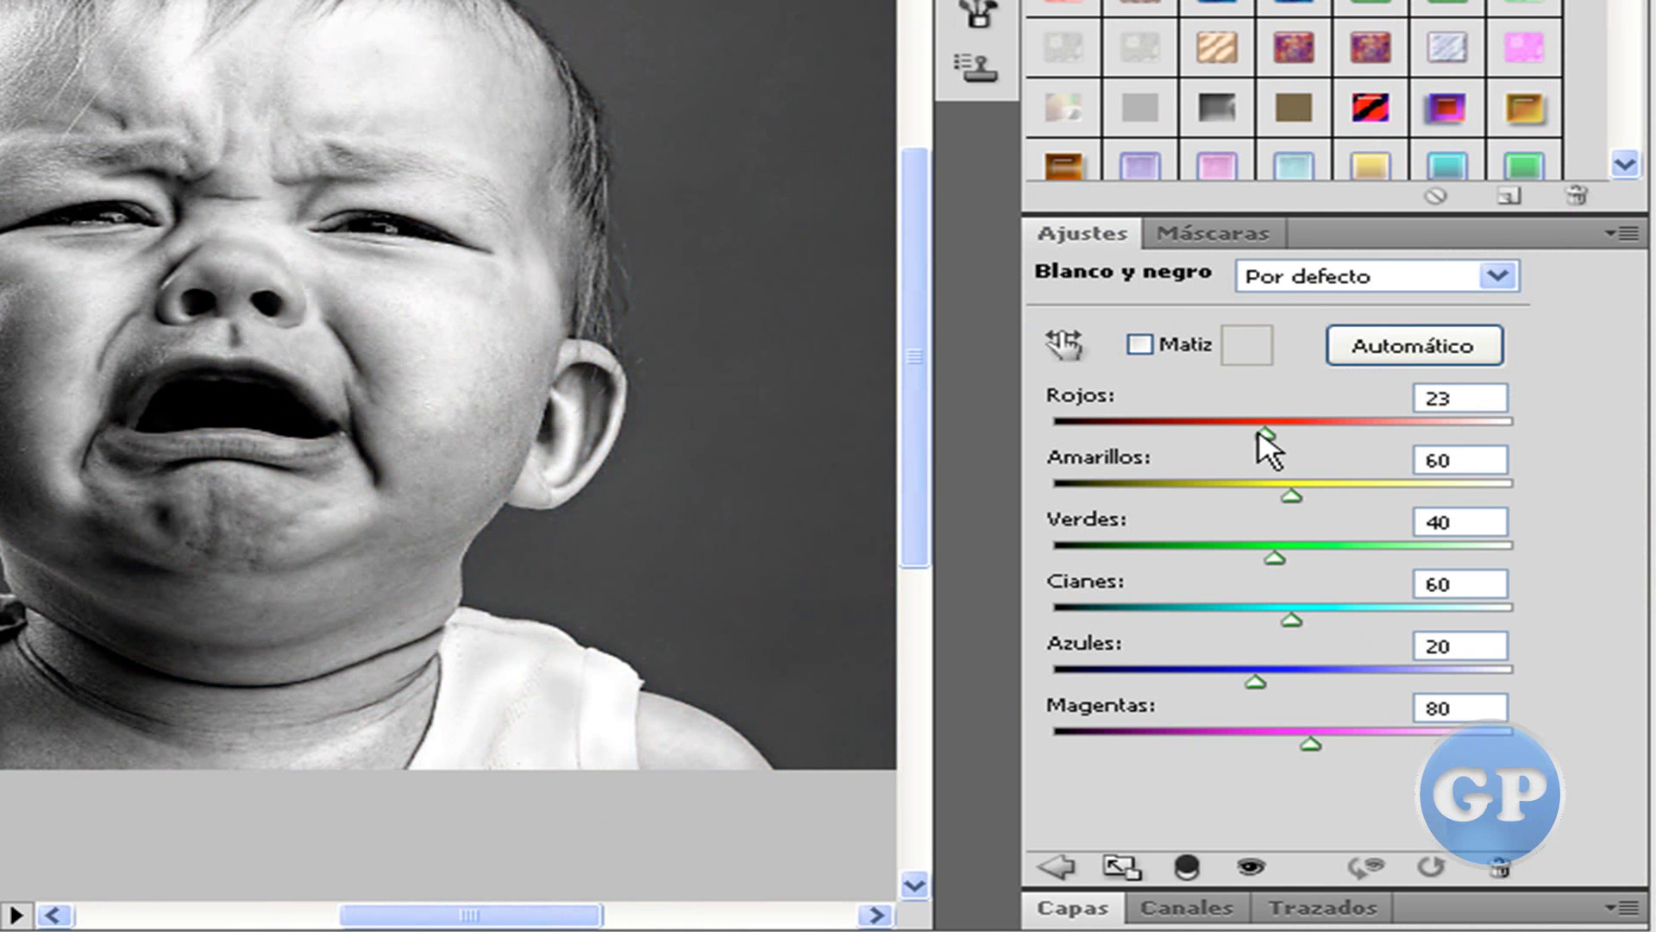
pyautogui.moveTo(1291, 499); pyautogui.dragTo(1400, 499)
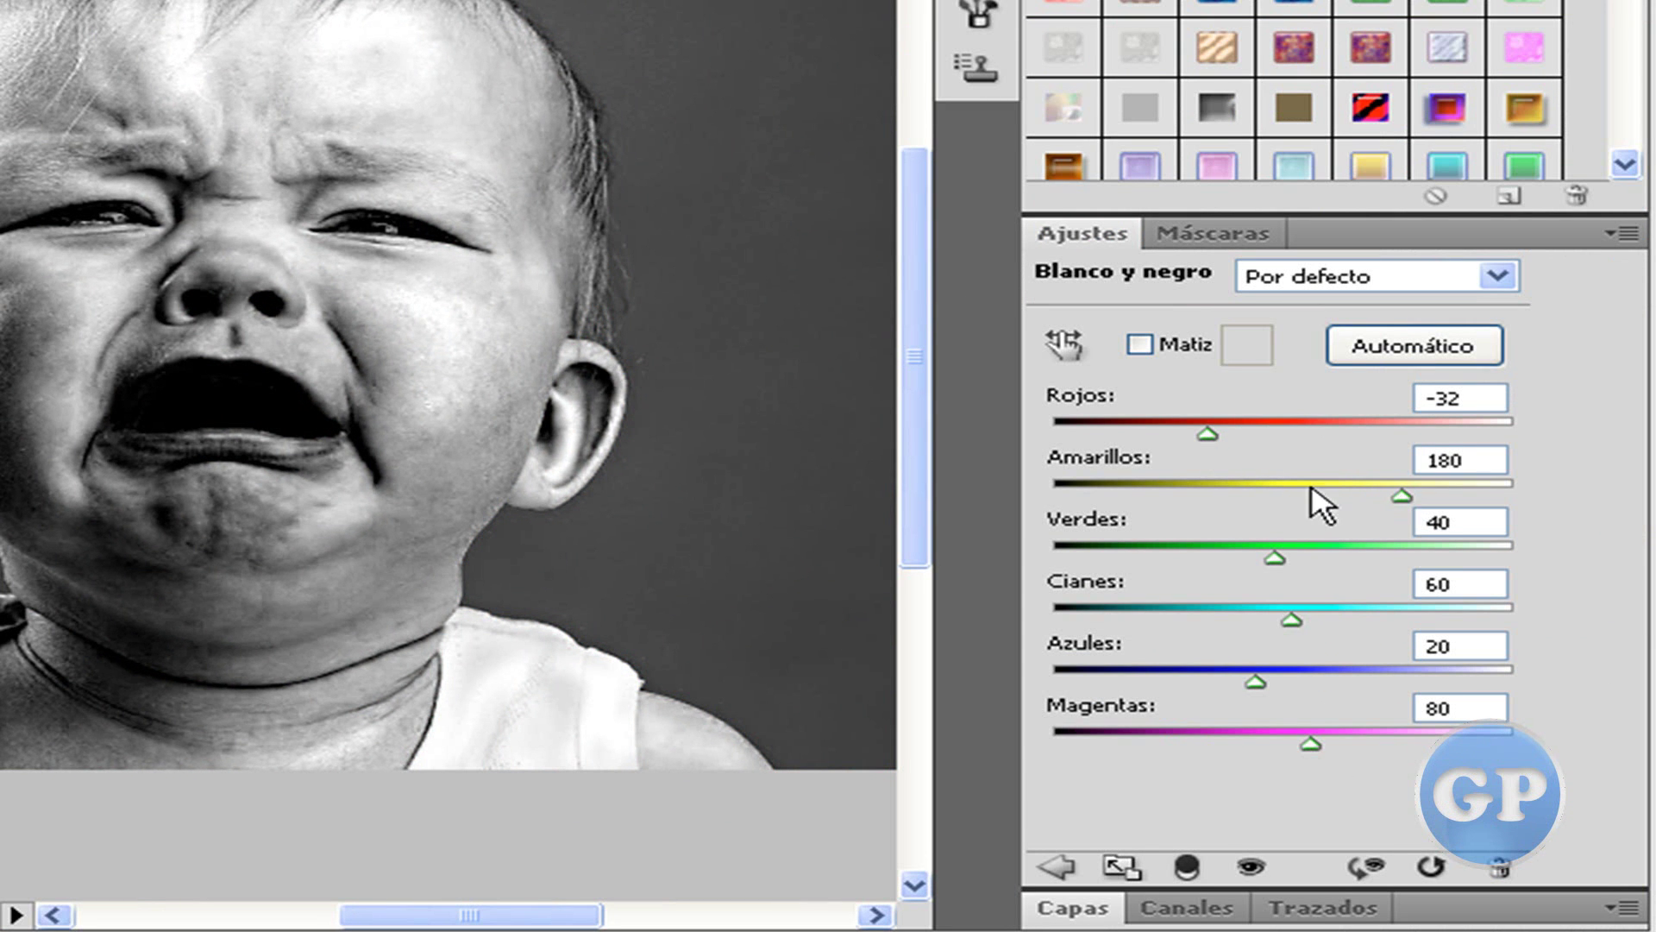
pyautogui.moveTo(1207, 434); pyautogui.dragTo(1179, 436)
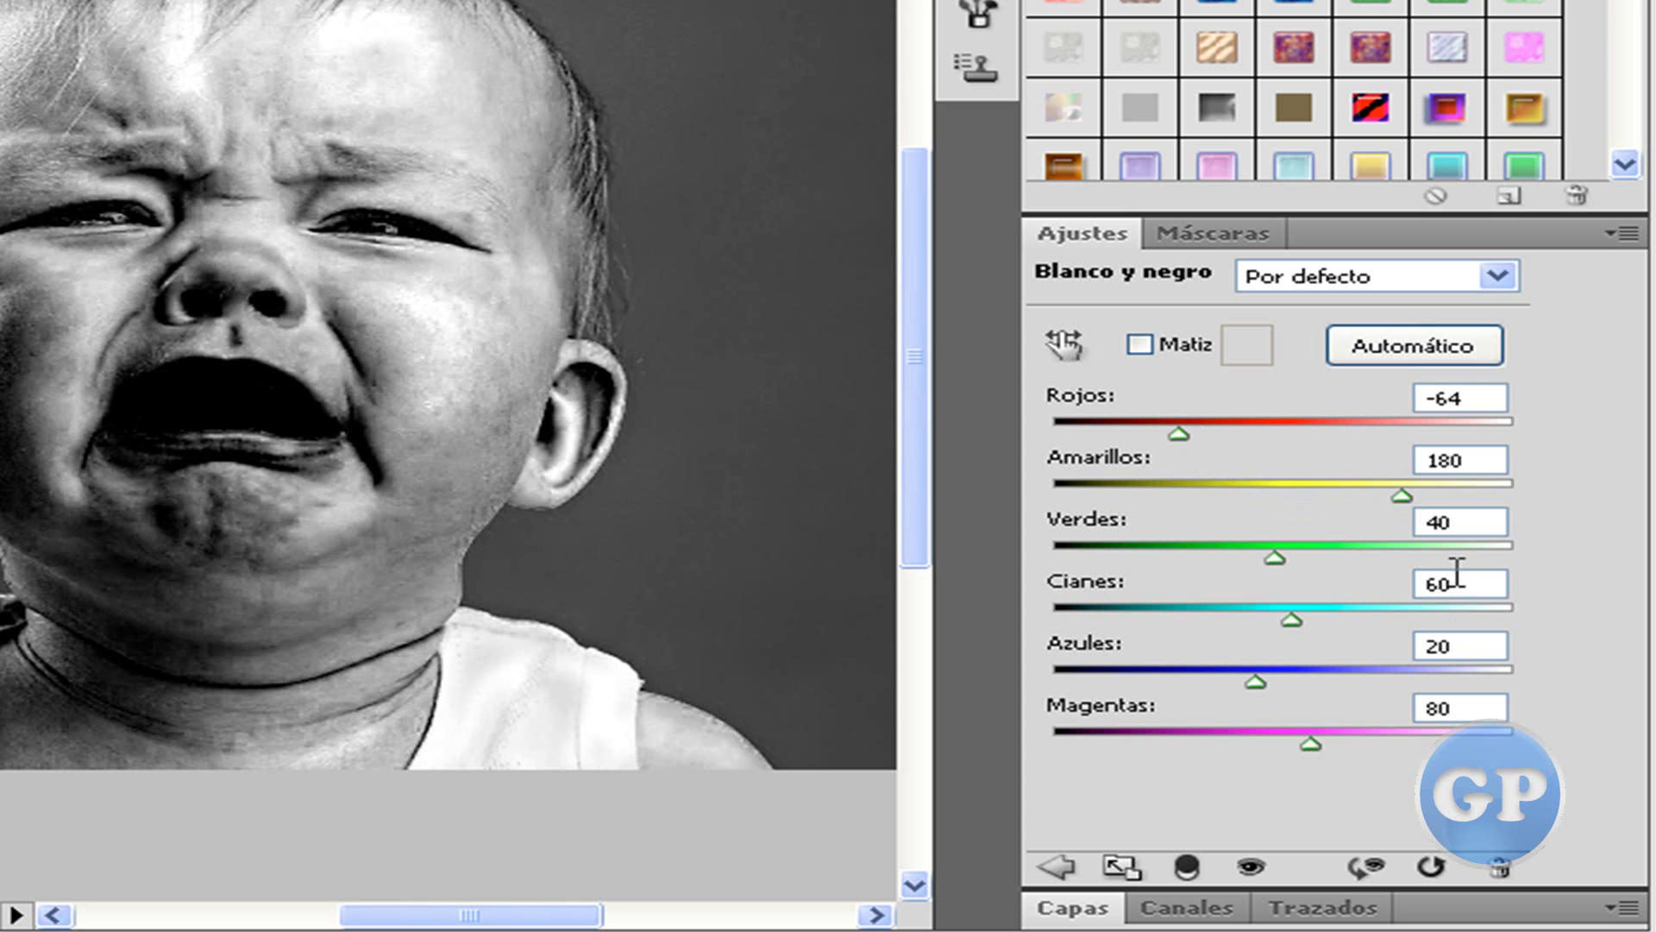
# Blend the Black & White layer in Soft Light at 50% opacity.
pyautogui.click(1093, 907)
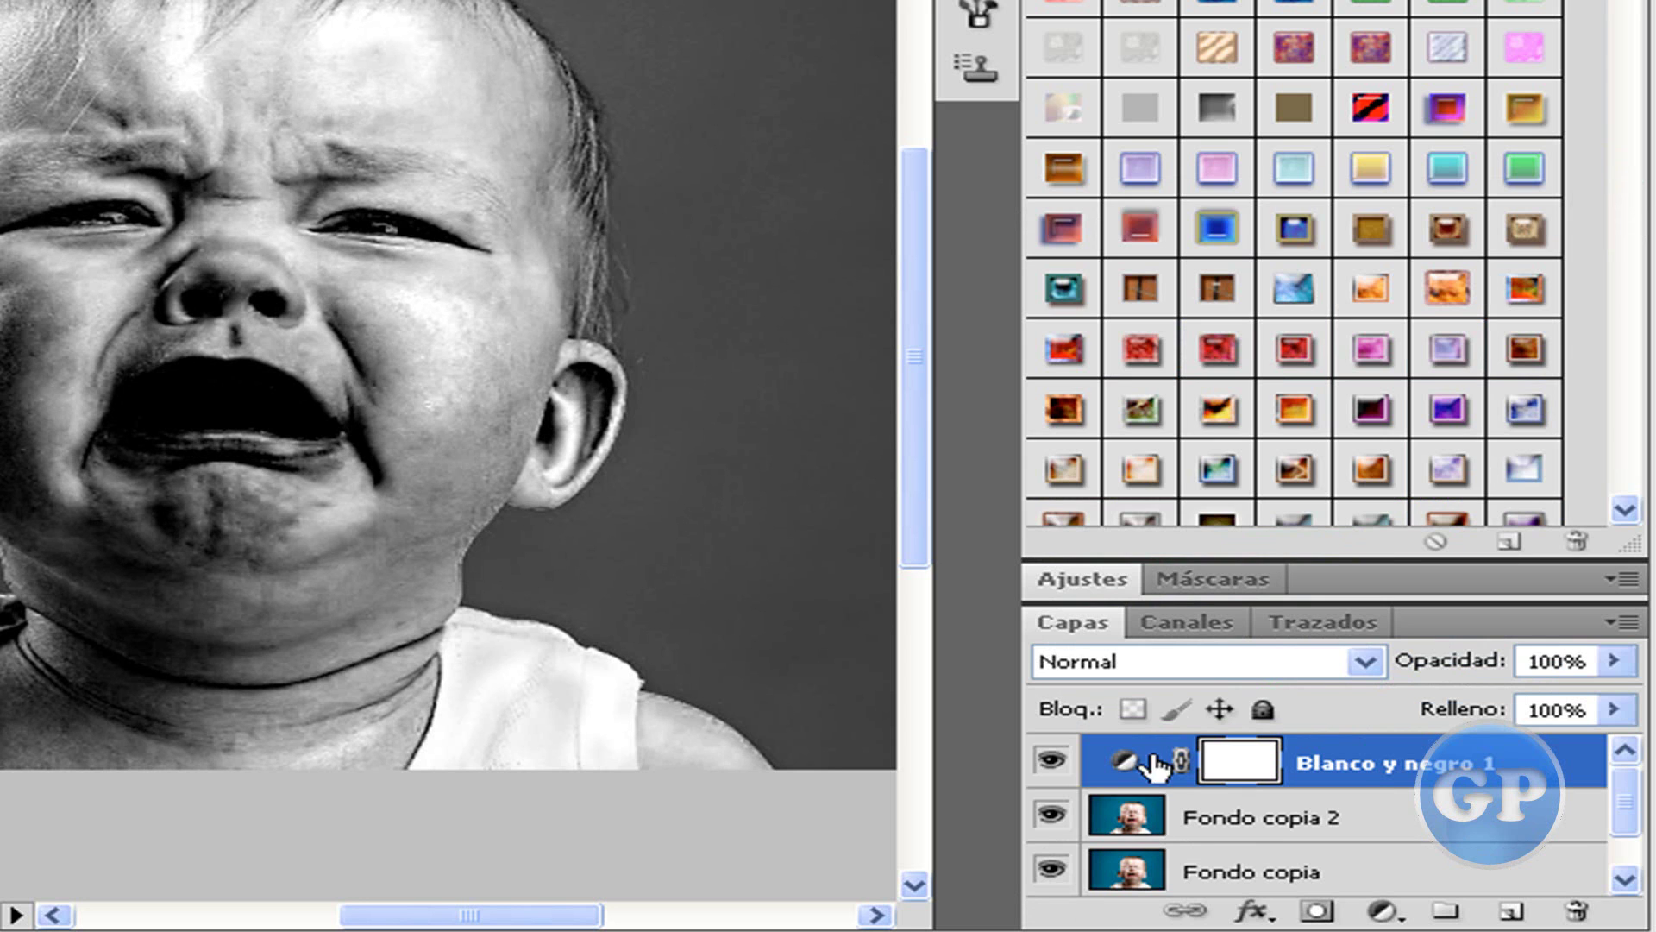
pyautogui.click(1363, 663)
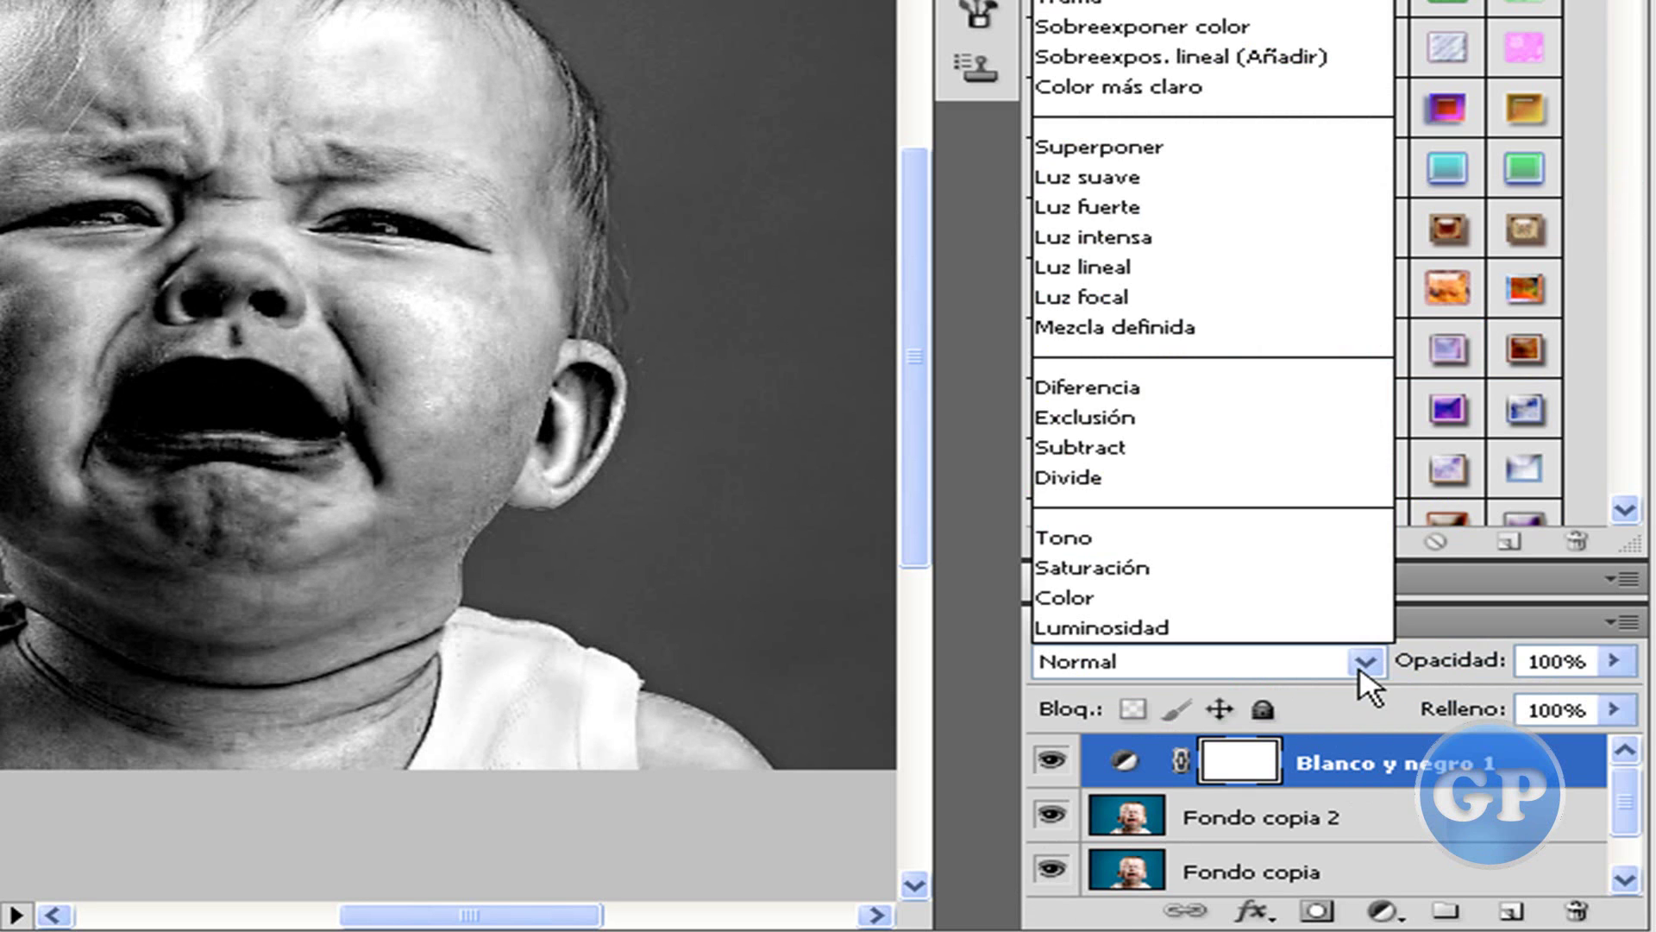
pyautogui.click(1193, 186)
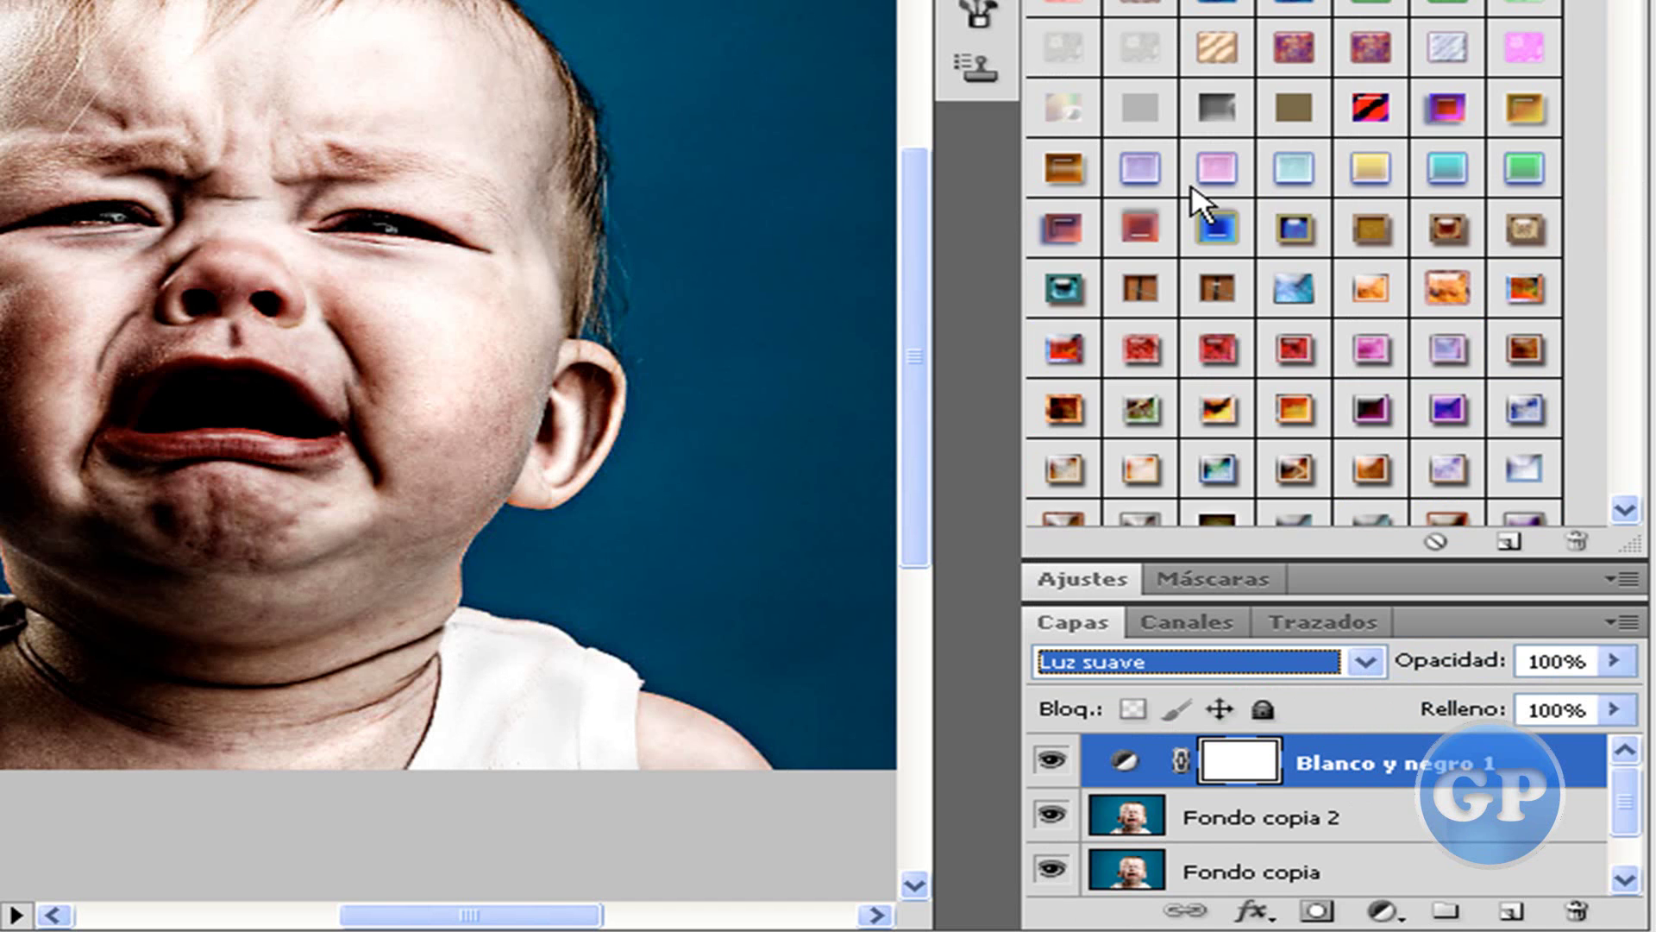
pyautogui.moveTo(1461, 665)
pyautogui.mouseDown()
pyautogui.moveTo(1485, 669)
pyautogui.moveTo(1451, 666)
pyautogui.mouseUp()
pyautogui.click(1383, 910)
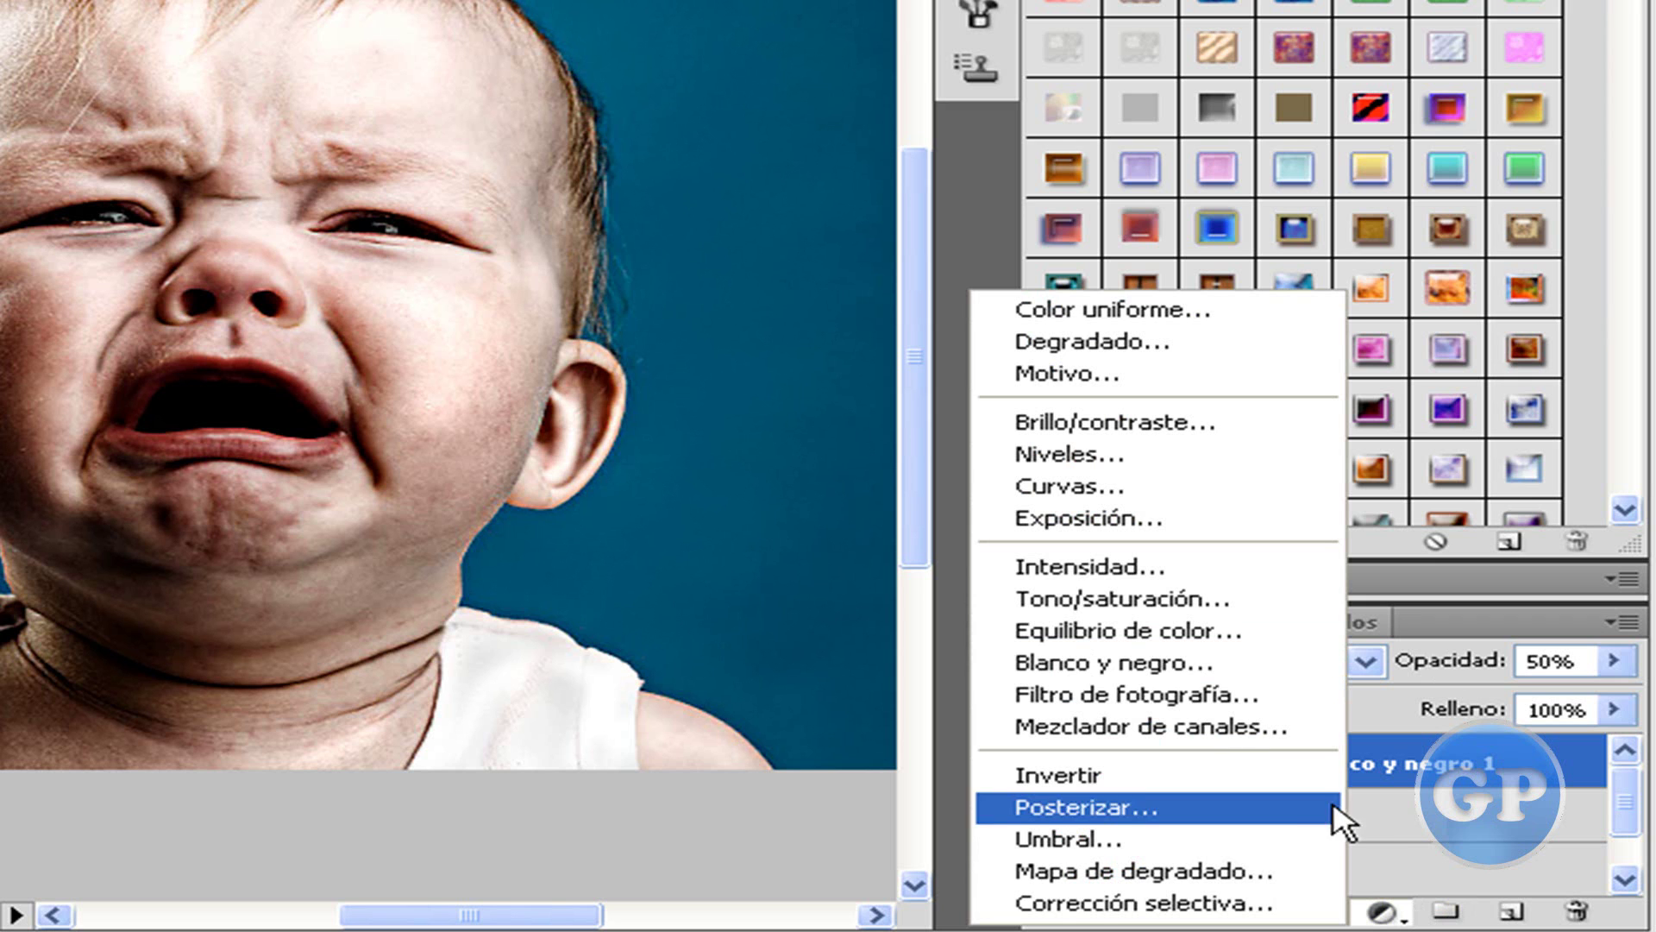
# Add a colorized Hue/Saturation layer (hue 38, saturation 54, lightness -19) at 50% opacity.
pyautogui.click(1203, 601)
pyautogui.click(1264, 725)
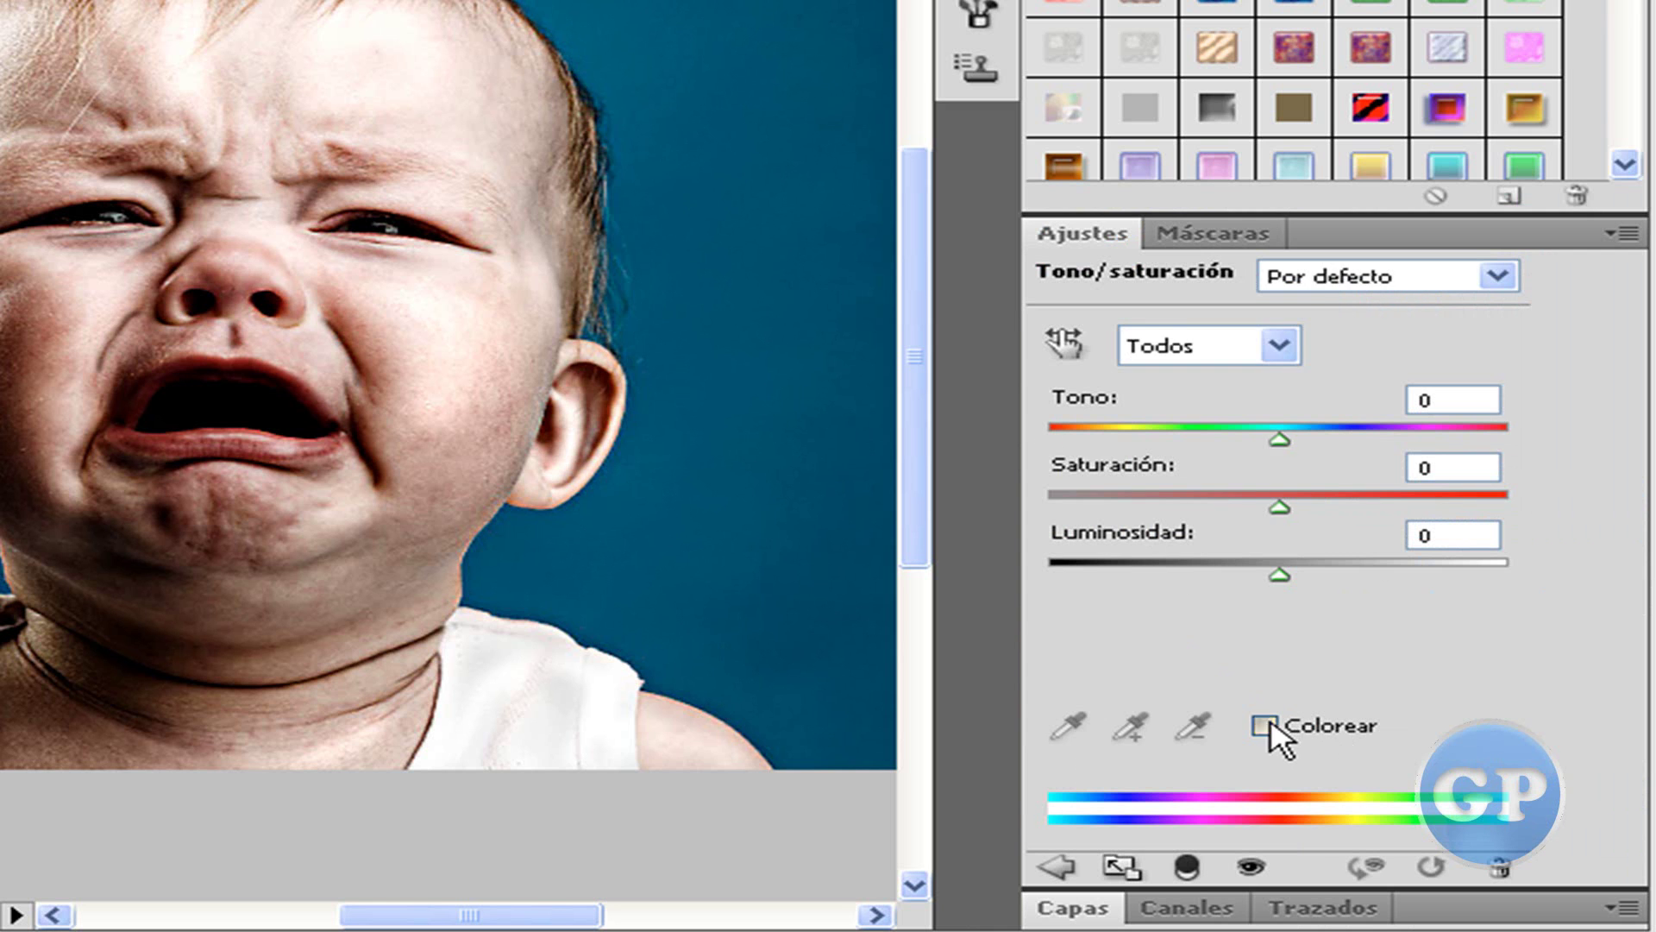
pyautogui.moveTo(1052, 440); pyautogui.dragTo(1096, 440)
pyautogui.moveTo(1165, 511); pyautogui.dragTo(1297, 510)
pyautogui.moveTo(1280, 575); pyautogui.dragTo(1233, 576)
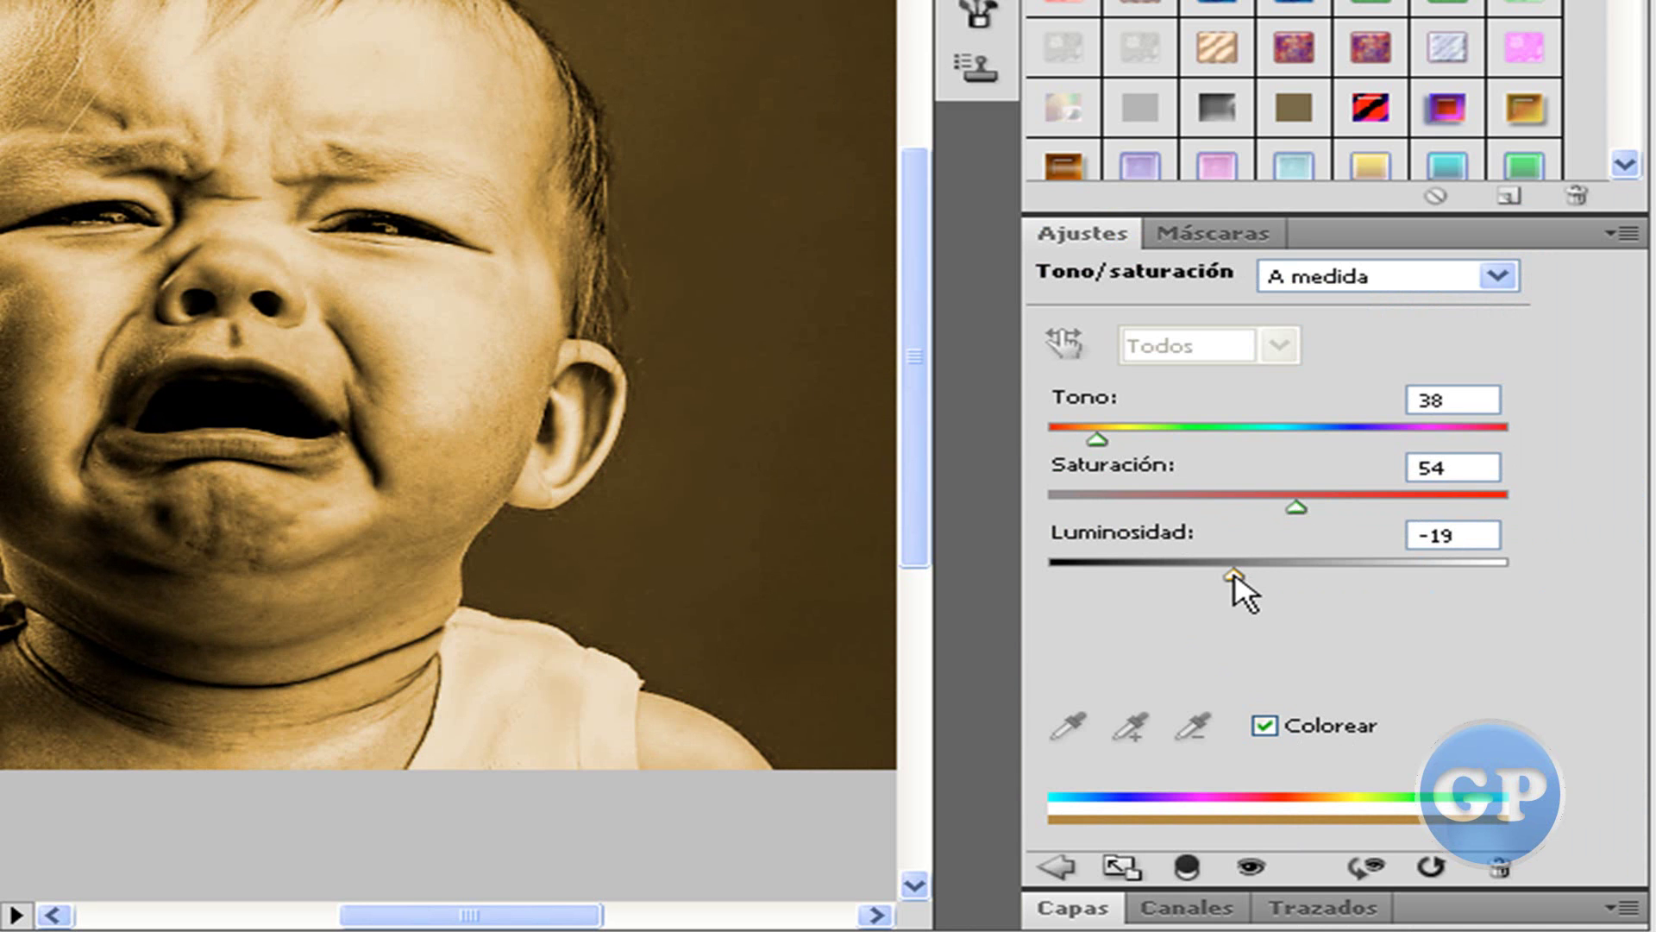
pyautogui.click(1078, 916)
pyautogui.moveTo(1501, 664)
pyautogui.mouseDown()
pyautogui.moveTo(1417, 665)
pyautogui.moveTo(1445, 666)
pyautogui.mouseUp()
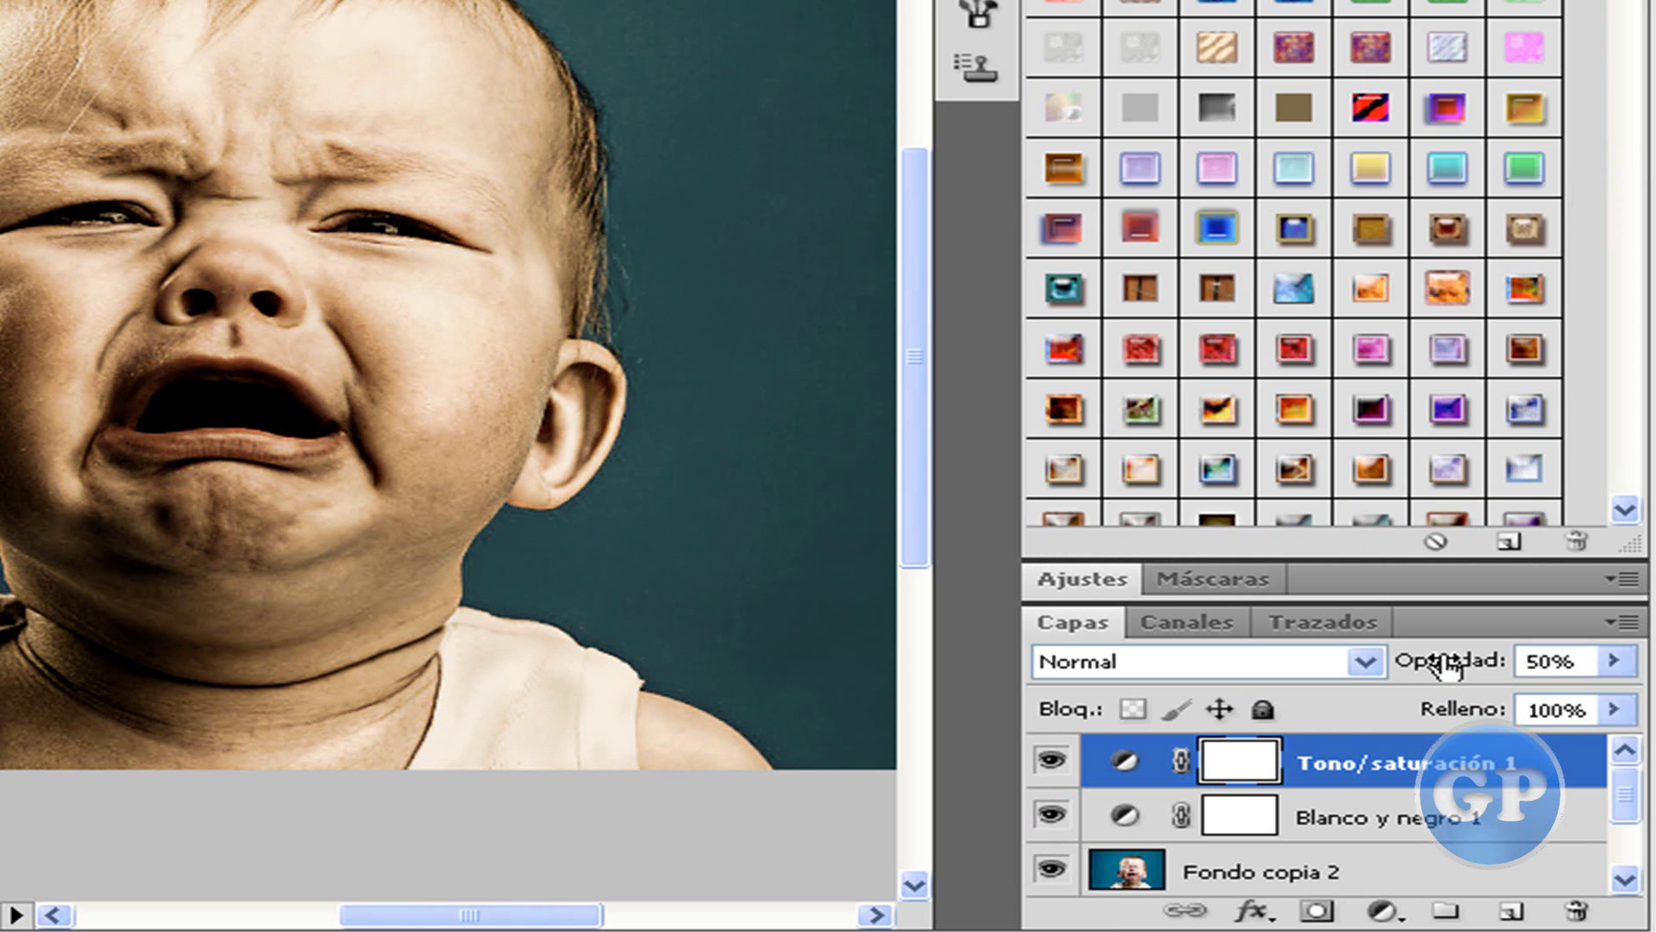
# Add a Curves layer raising the midpoint from input 117 to output 141.
pyautogui.click(1404, 917)
pyautogui.click(1182, 496)
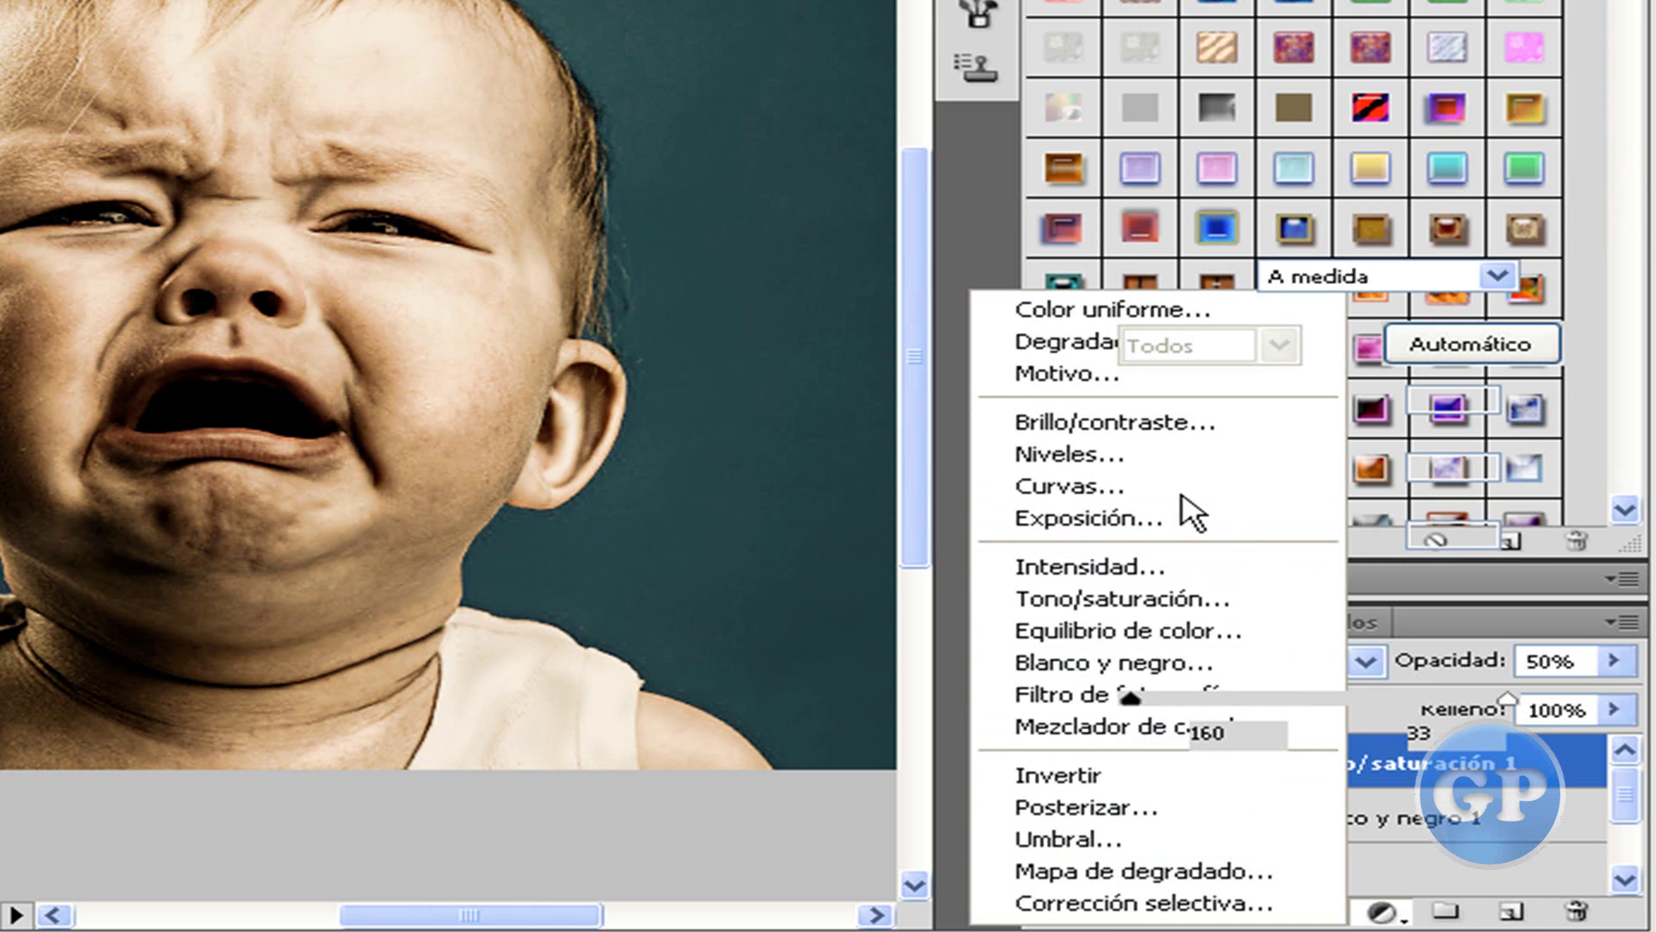
pyautogui.moveTo(1322, 532); pyautogui.dragTo(1305, 517)
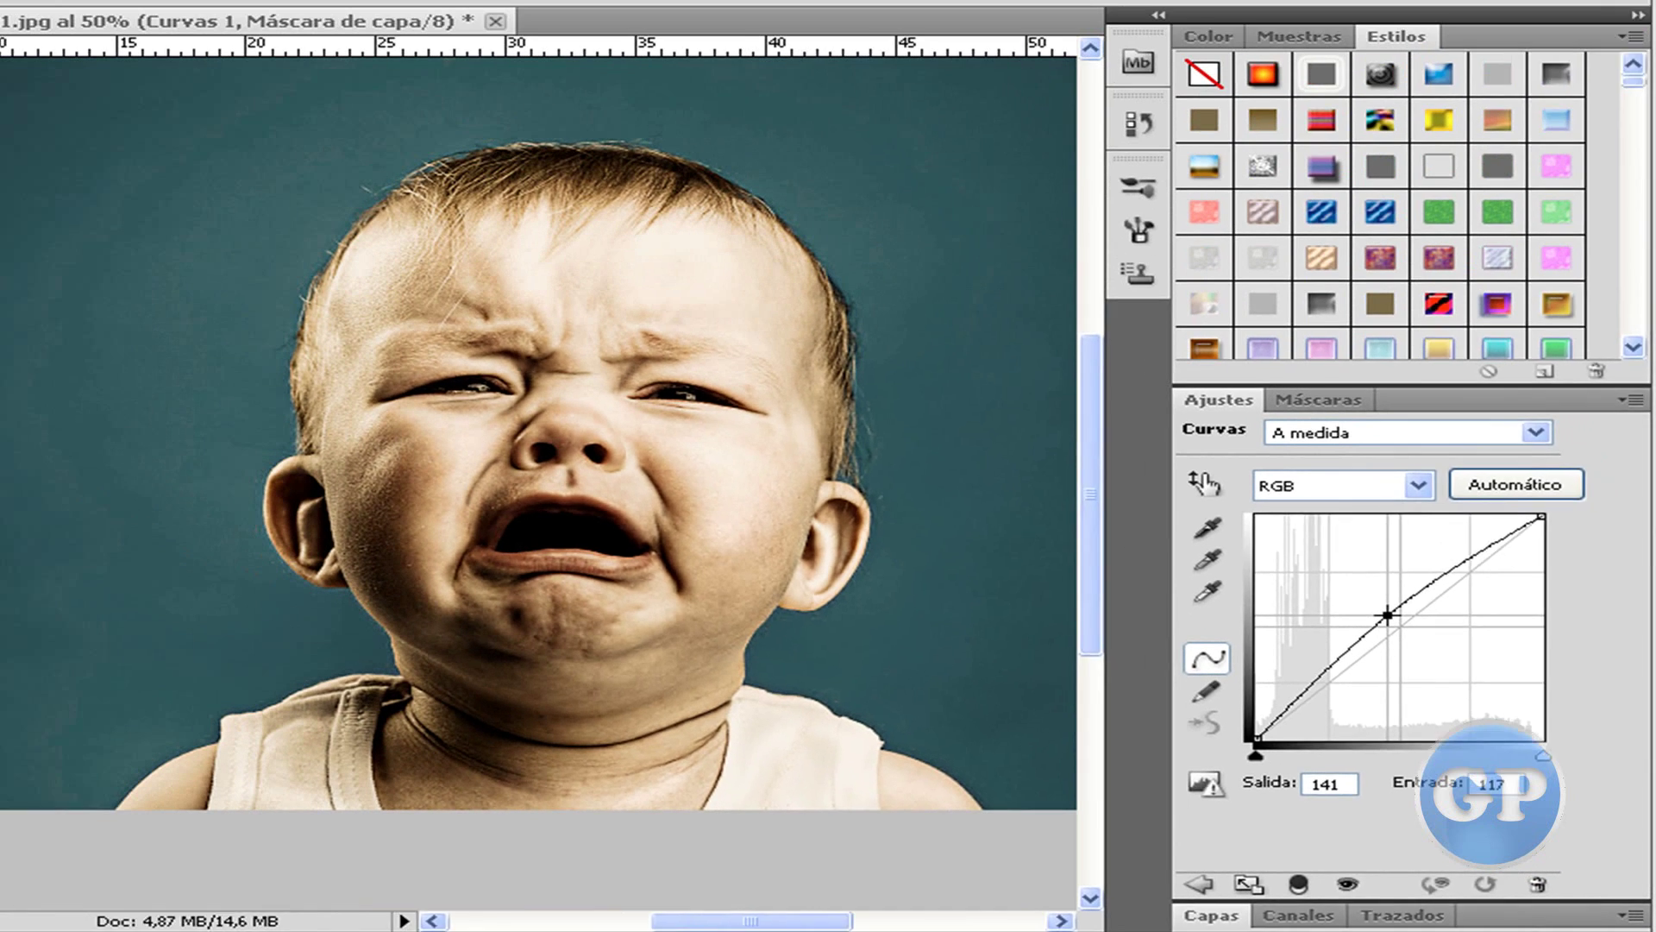